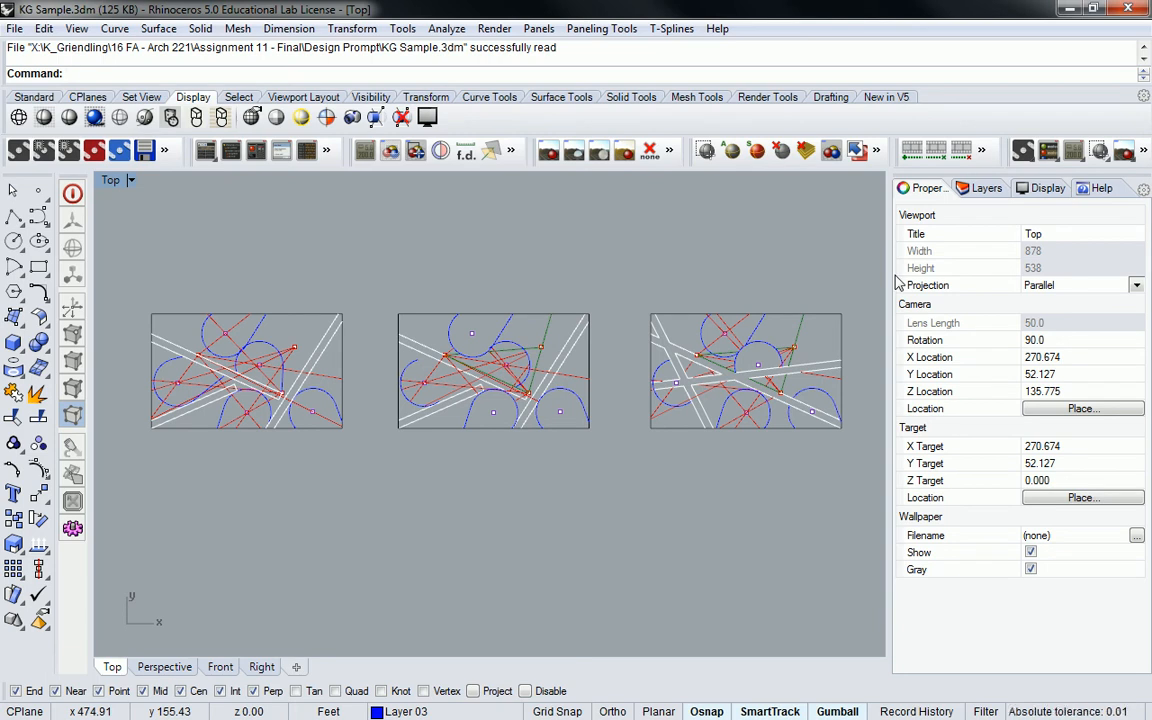
mouse_move(823, 198)
right_mouse_down()
mouse_move(700, 229)
mouse_move(715, 251)
right_mouse_up()
left_click_drag(821, 259, 536, 460)
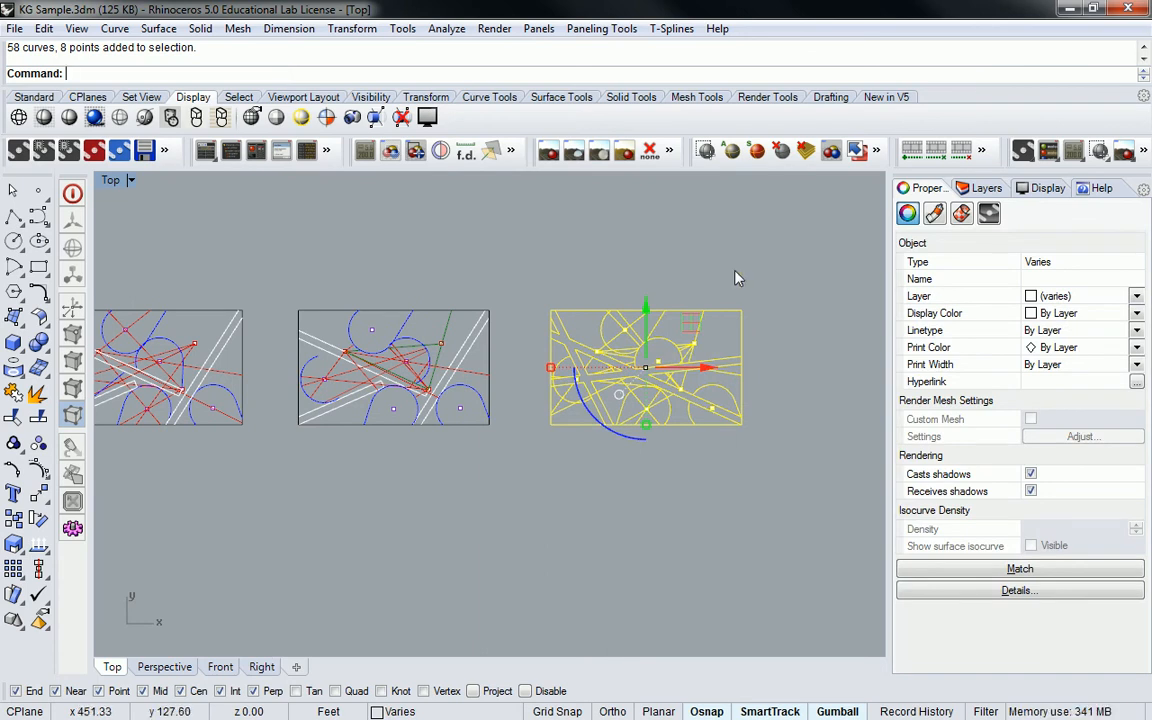
key("Escape")
scroll(674, 362, "up", 5)
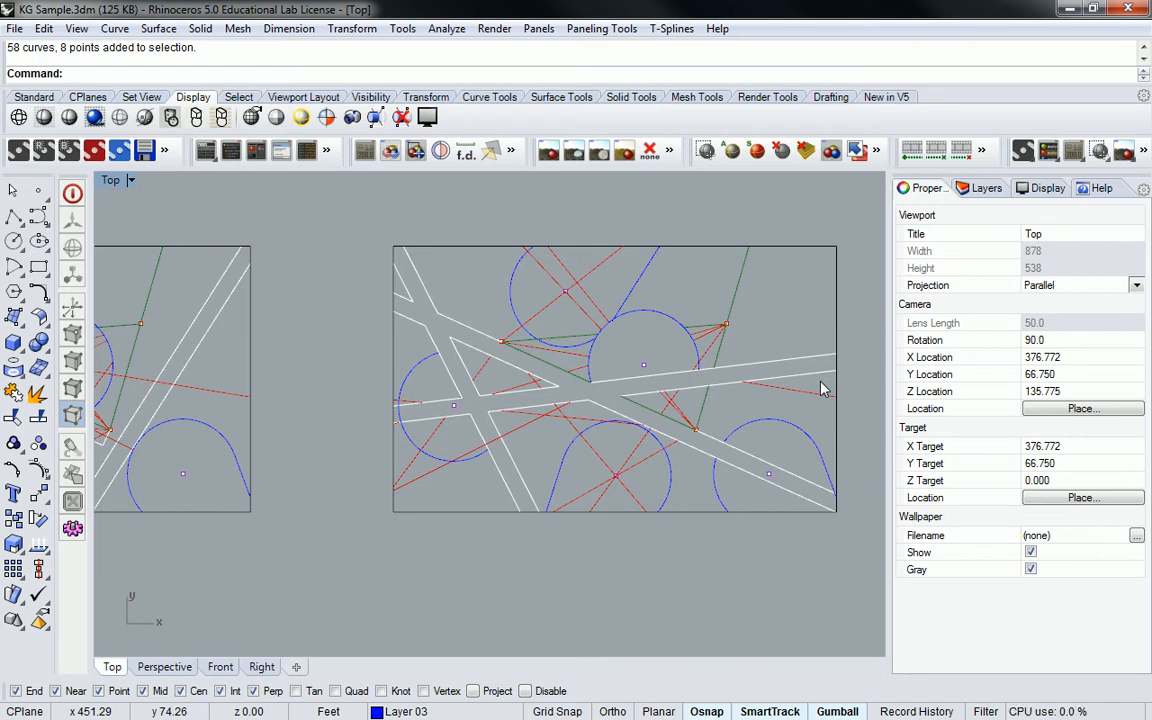
scroll(820, 388, "down", 5)
Copy the third framed line drawing, with all its curves and points, into the empty area above the row of three
left_click_drag(760, 242, 440, 483)
type("Co")
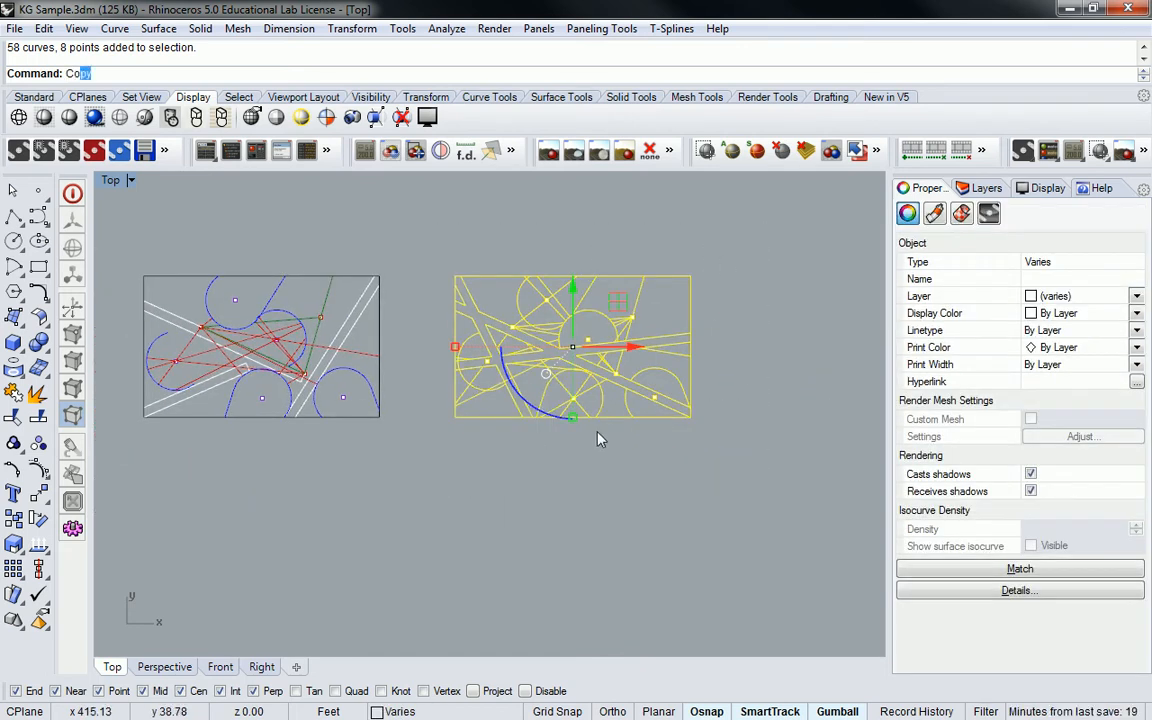
key("Return")
left_click(580, 360)
scroll(578, 382, "down", 4)
scroll(552, 463, "down", 8)
right_click_drag(499, 495, 490, 626)
scroll(528, 420, "up", 2)
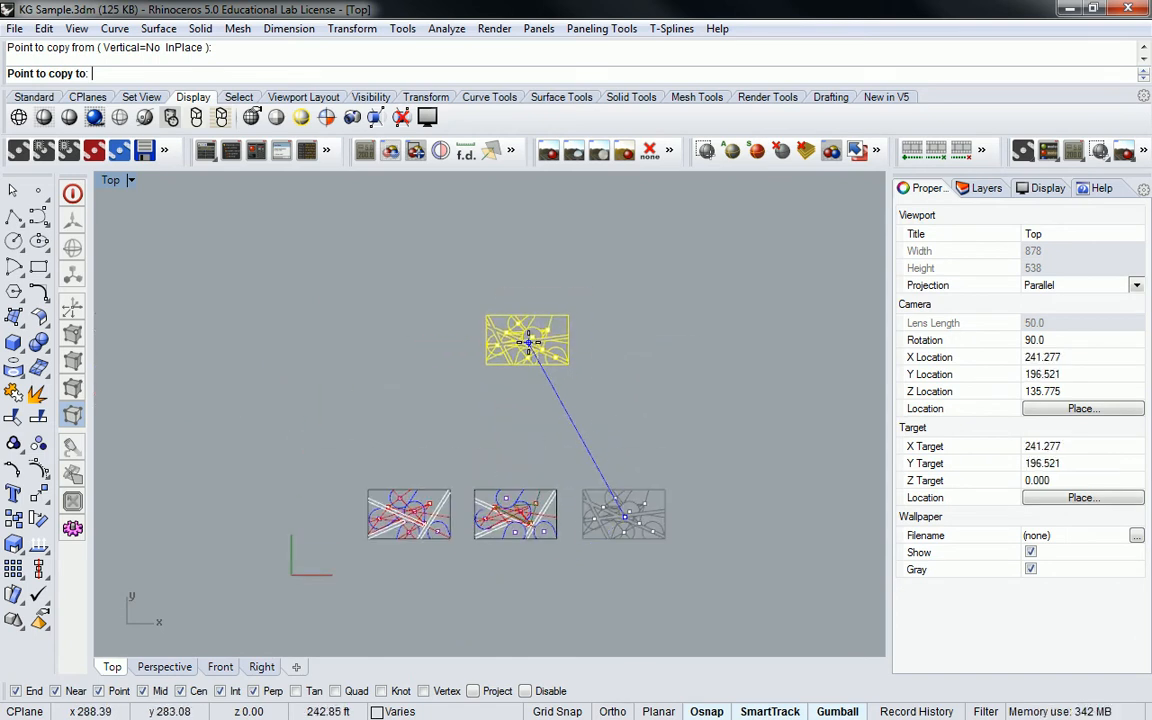
left_click(529, 340)
right_click_drag(561, 398, 555, 388)
right_click(555, 388)
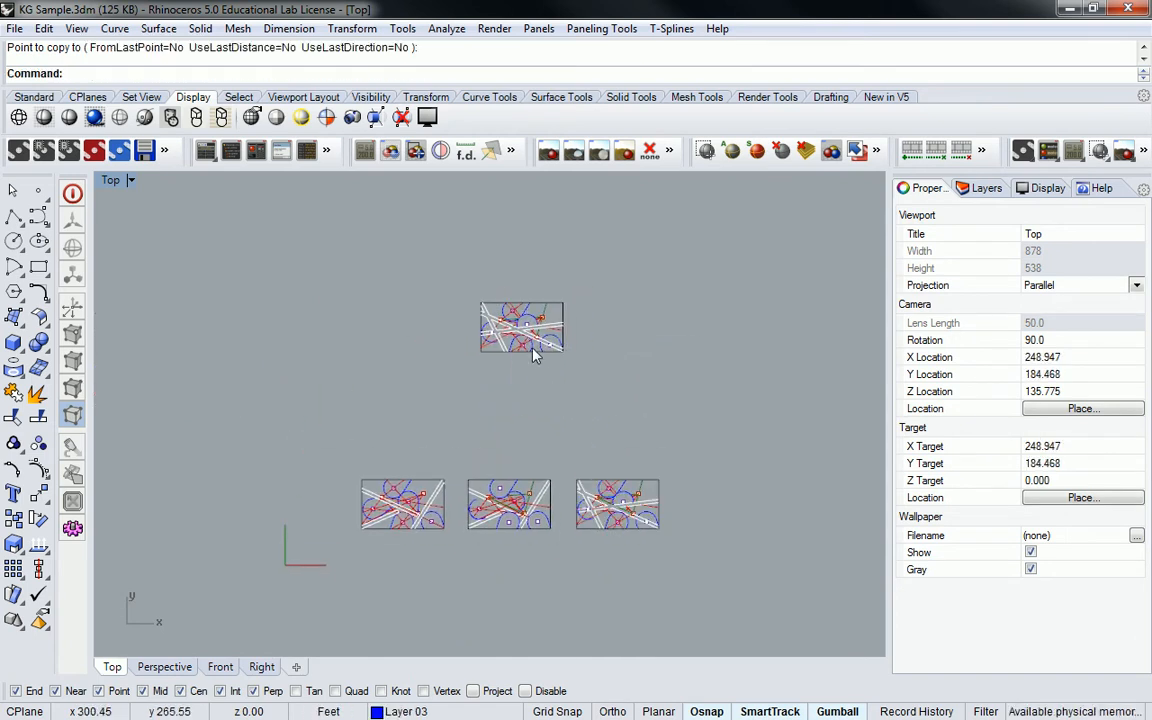
Make Layer 04 current and add a new layer named Program directly after it
scroll(527, 355, "up", 10)
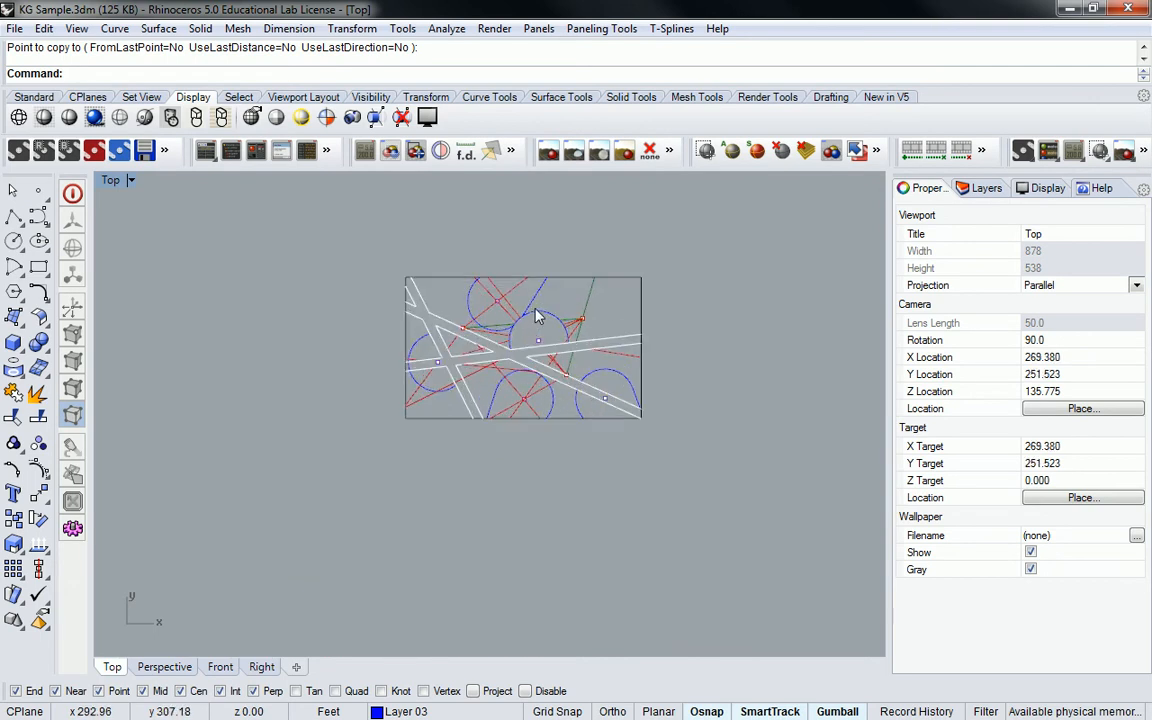
scroll(527, 355, "up", 3)
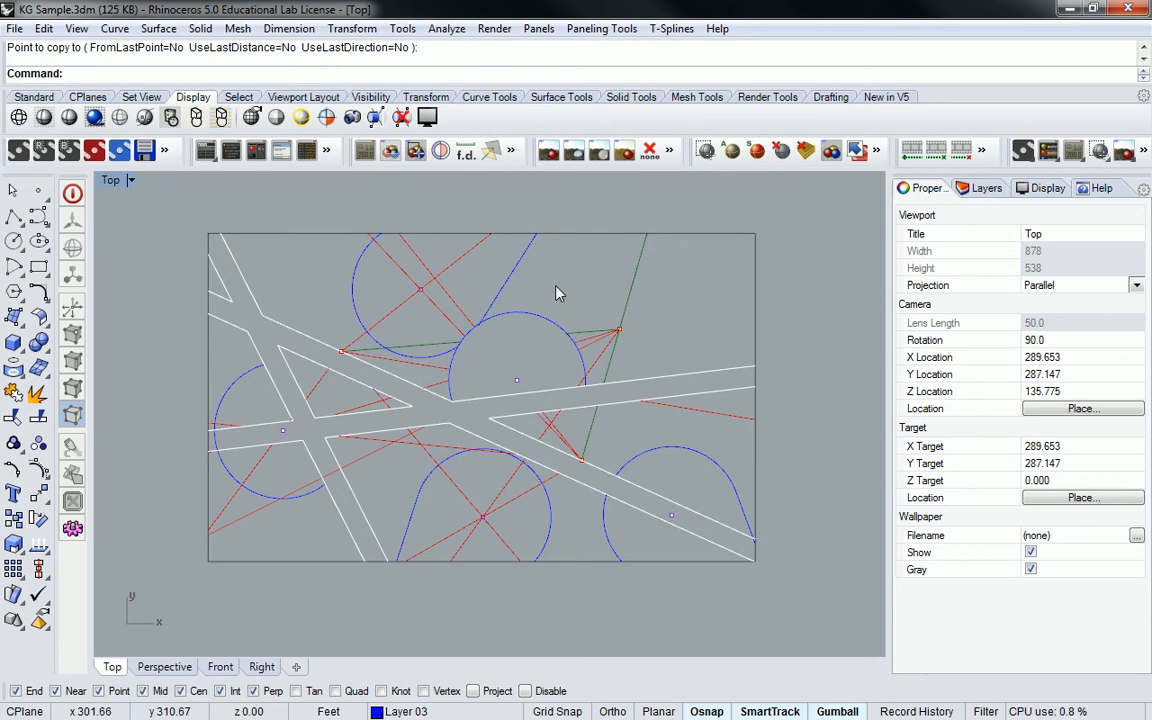
left_click(980, 188)
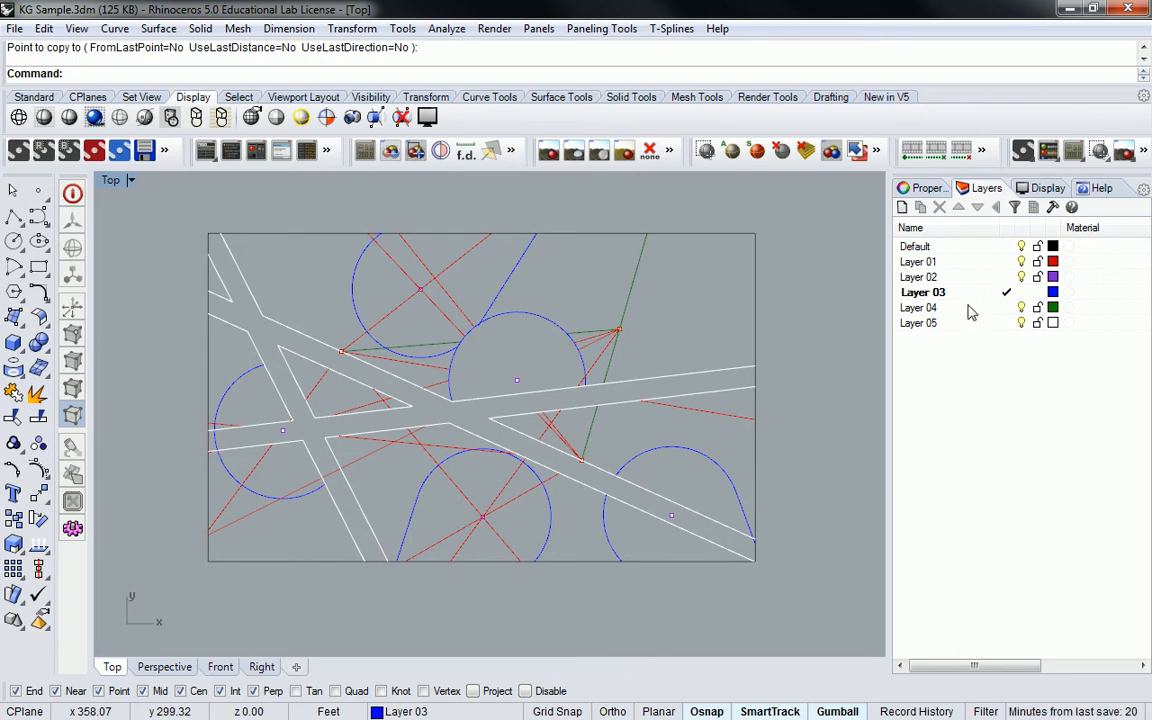
double_click(968, 309)
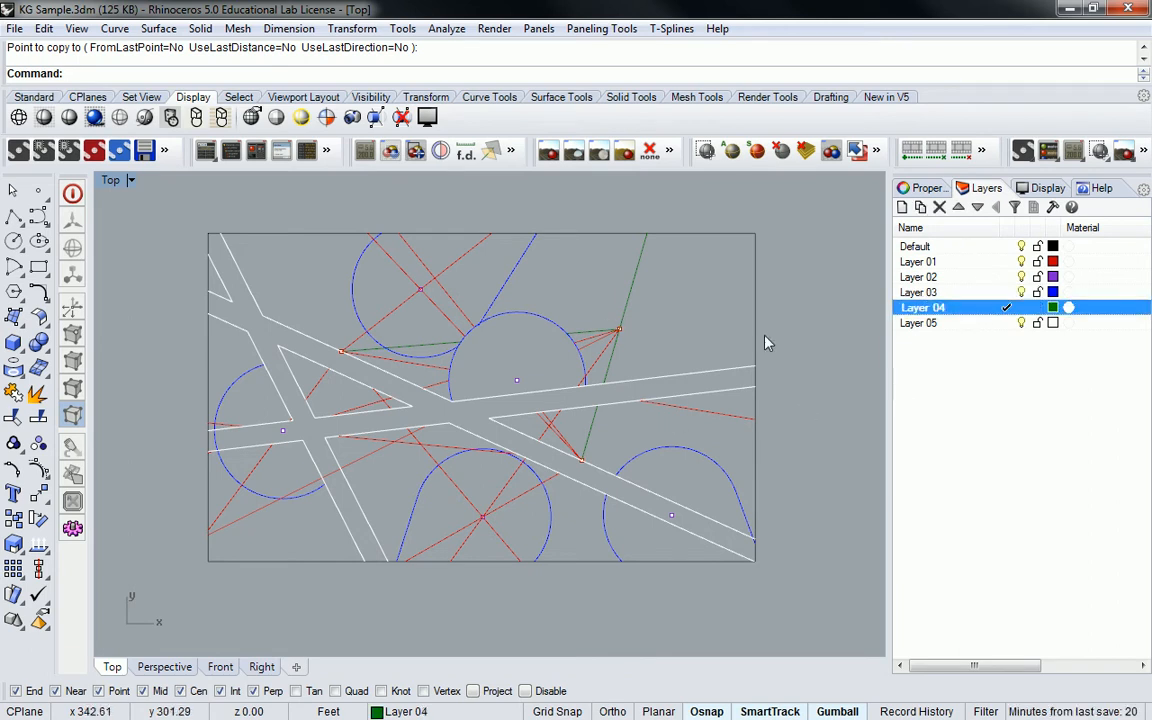
left_click(902, 207)
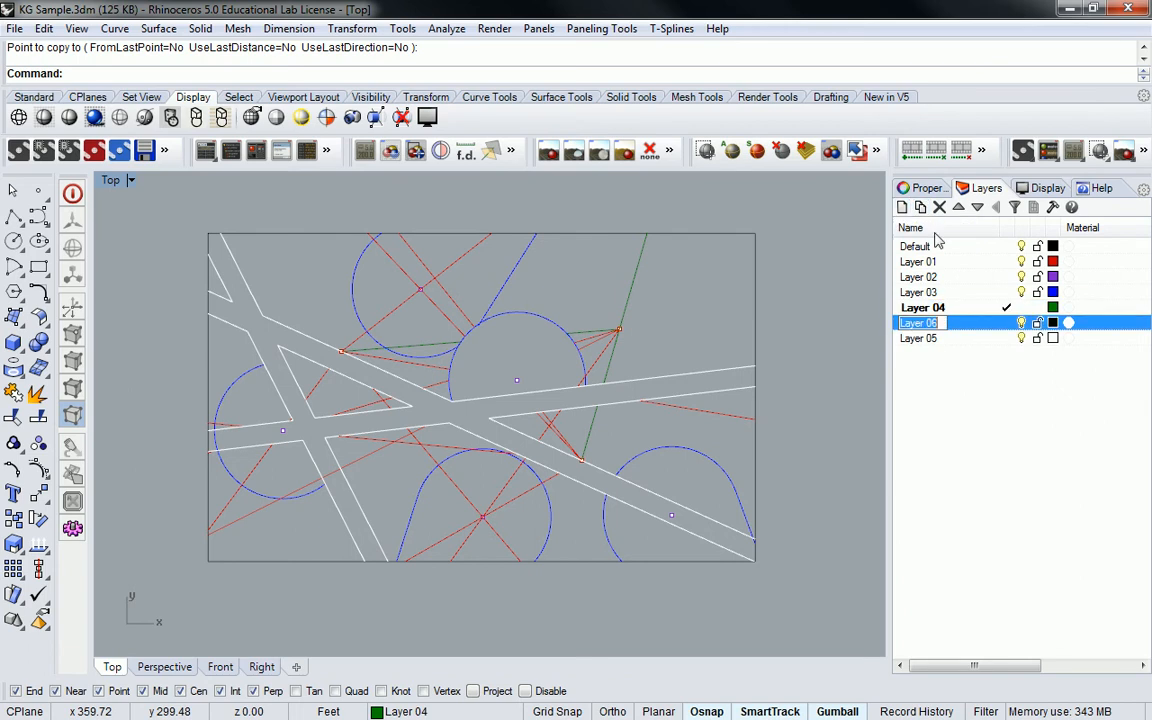
type("Program")
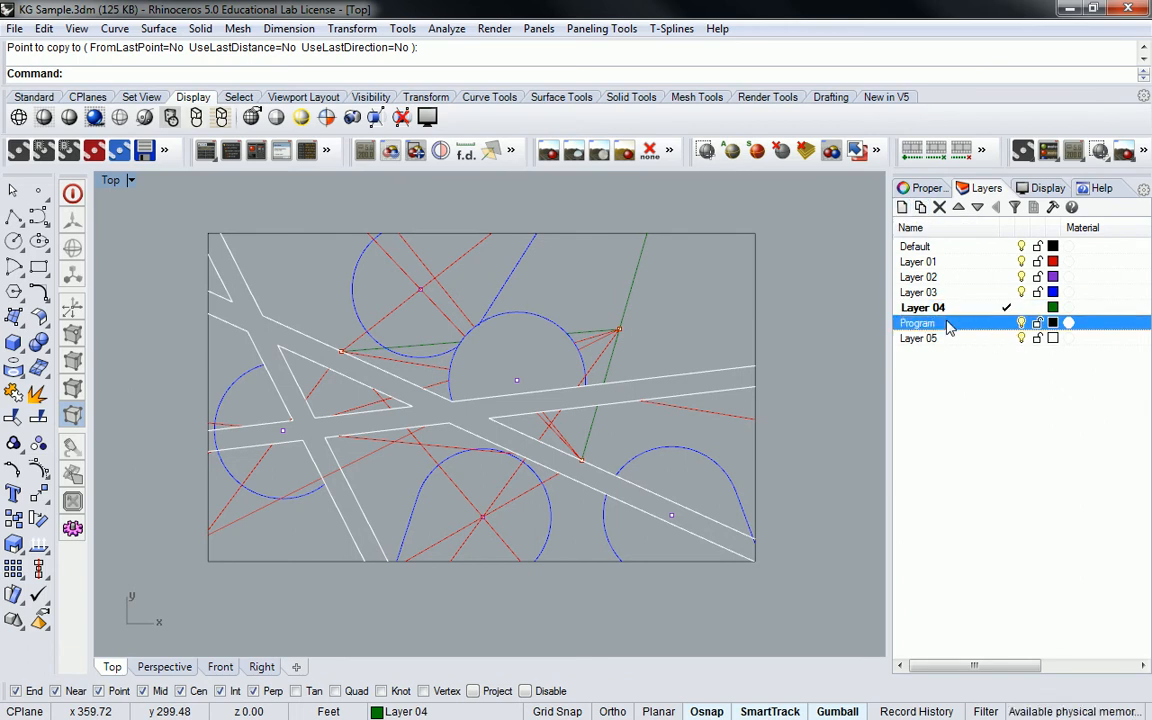
Set the Program layer's colour to Magenta and make it the current layer
left_click(1052, 322)
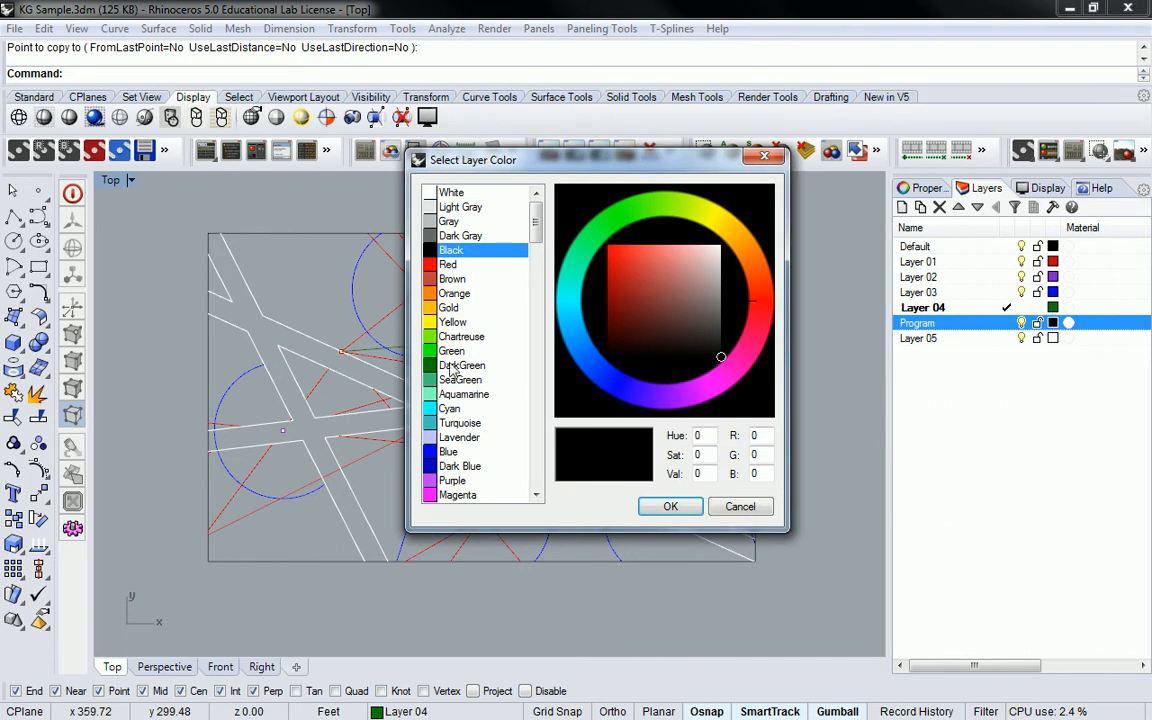
left_click(457, 495)
left_click(671, 507)
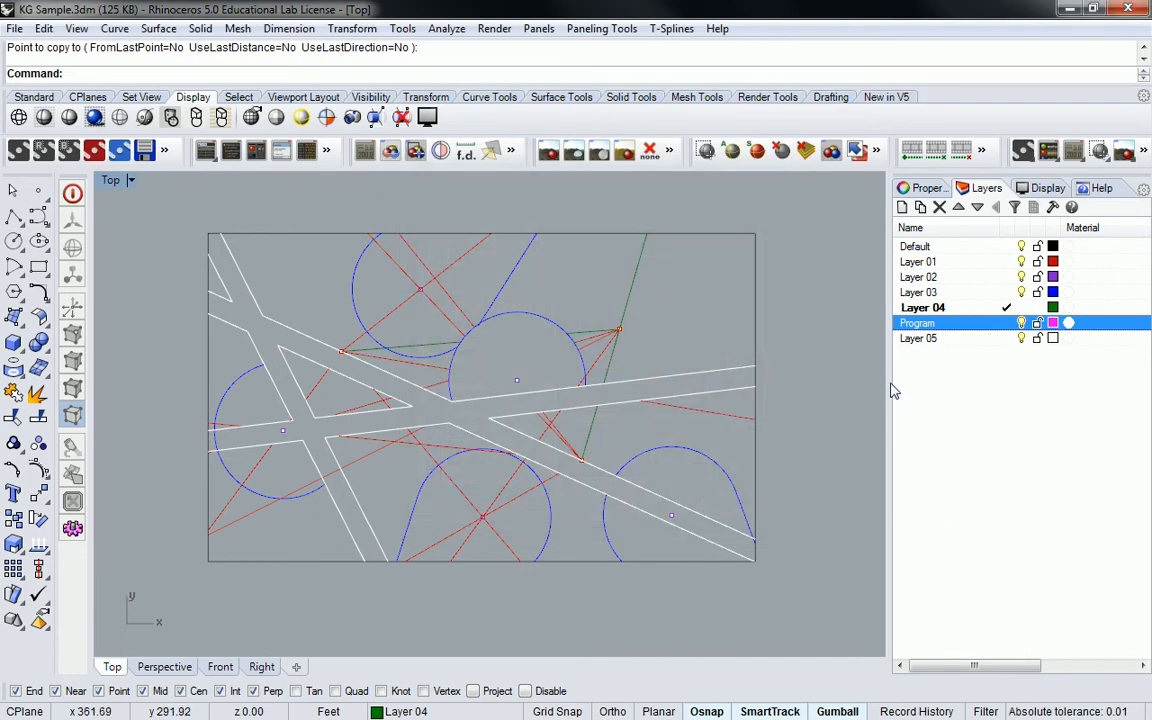
right_click(962, 396)
left_click(983, 332)
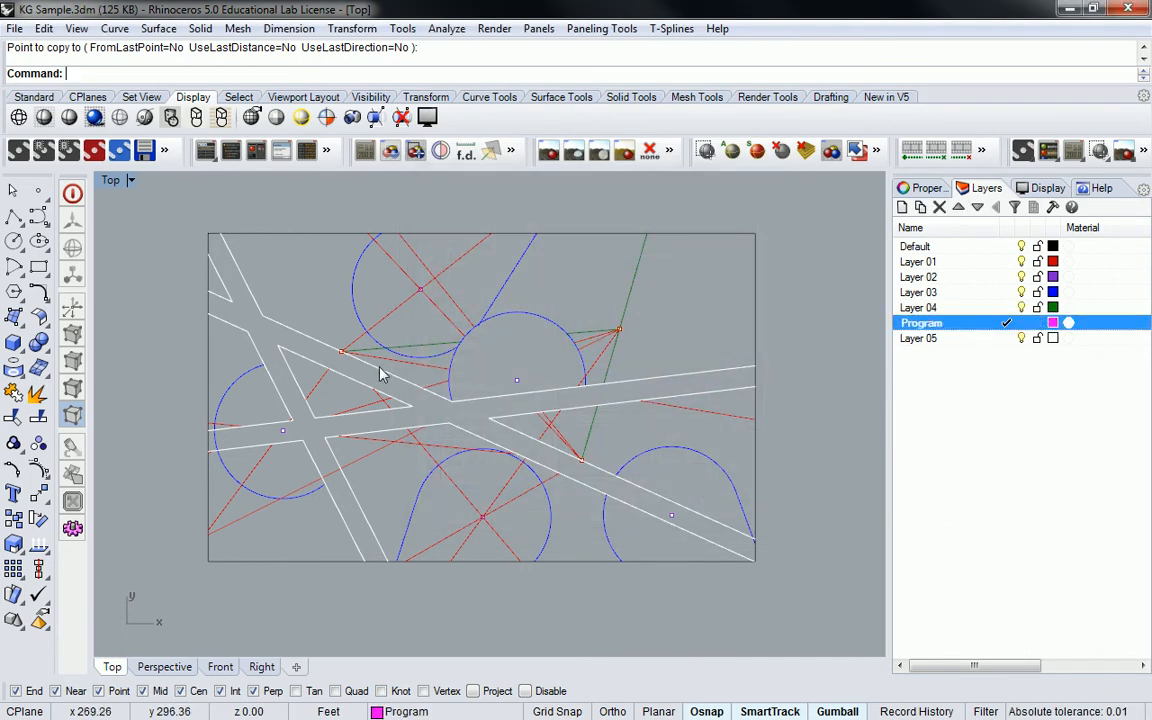
left_click(12, 344)
right_click_drag(716, 273, 510, 310)
left_click(628, 386)
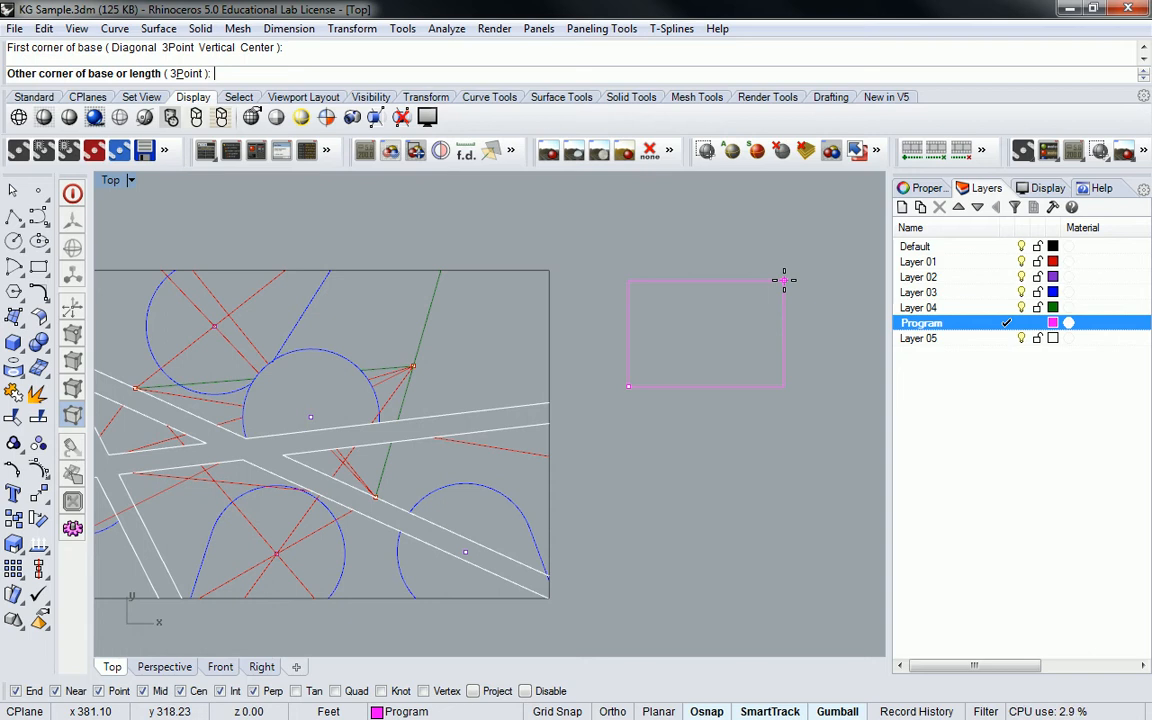
type("1")
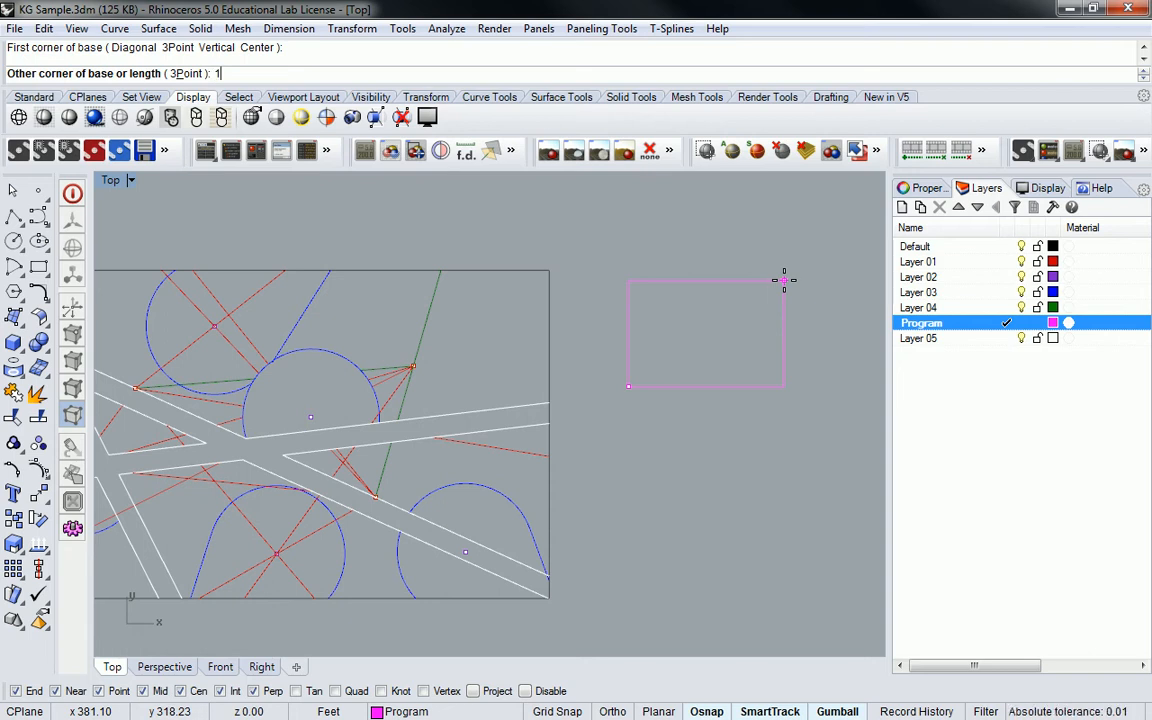
type("00")
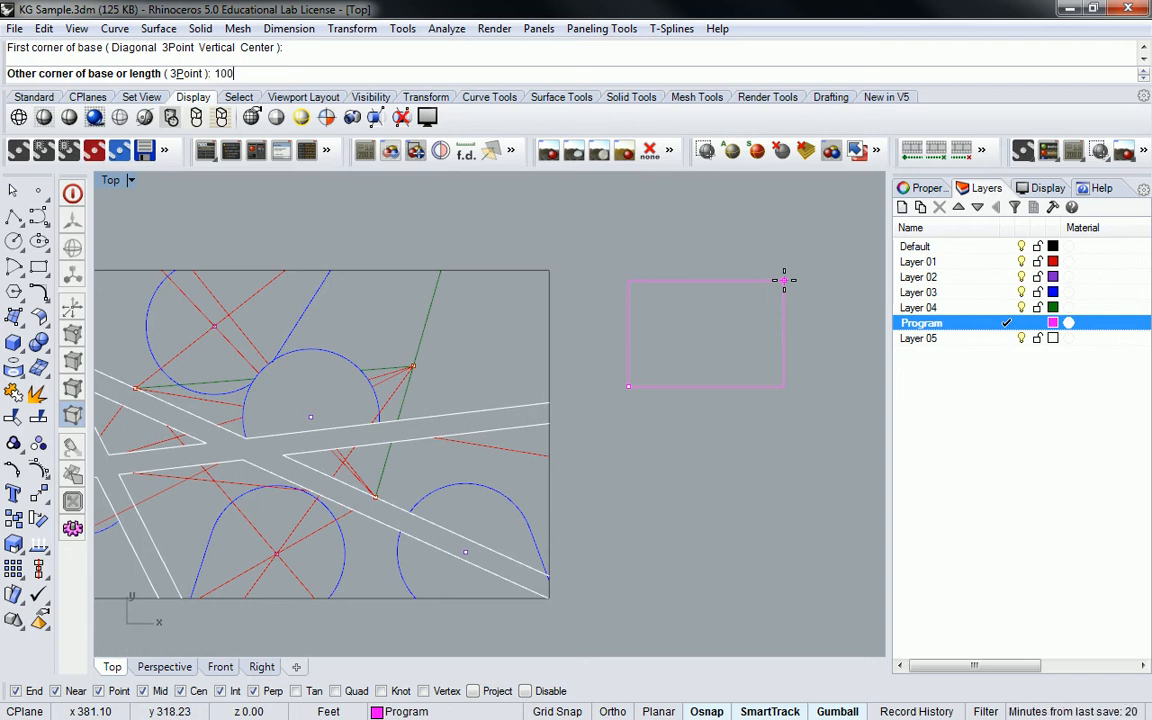
key("BackSpace")
key("BackSpace")
key("BackSpace")
key("shift")
key("Escape")
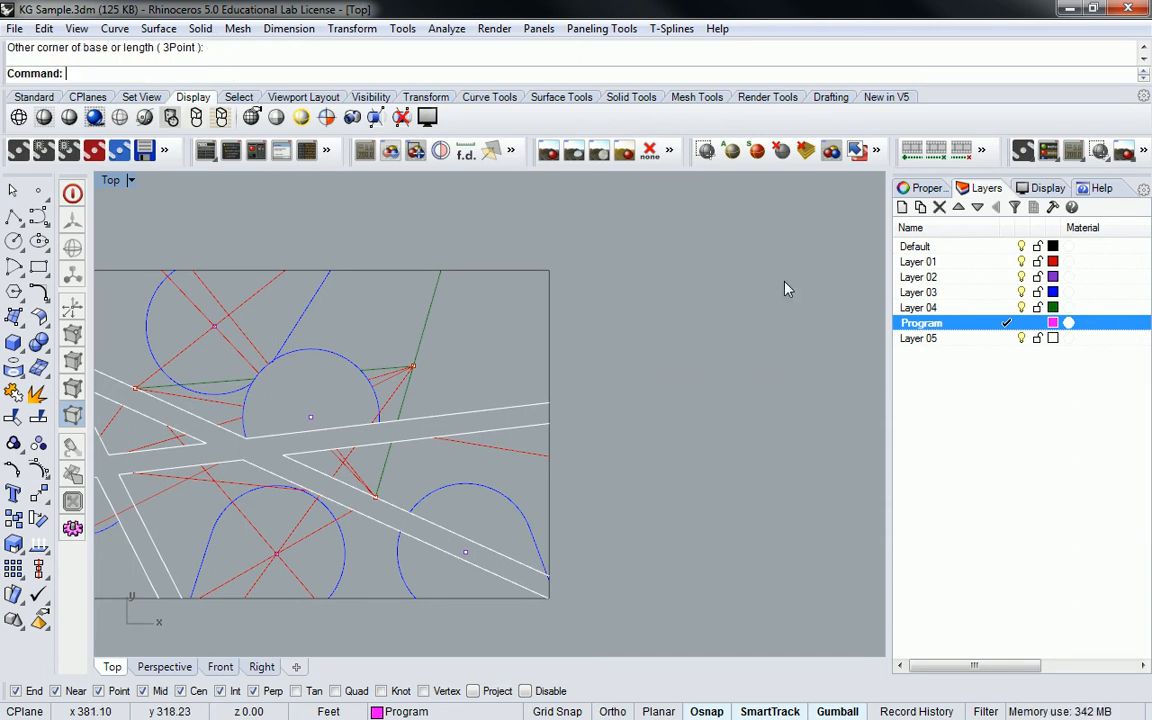
Try to draw a box with a 100' by 100' base beside the copied drawing
left_click(13, 342)
left_click(663, 375)
type("@1")
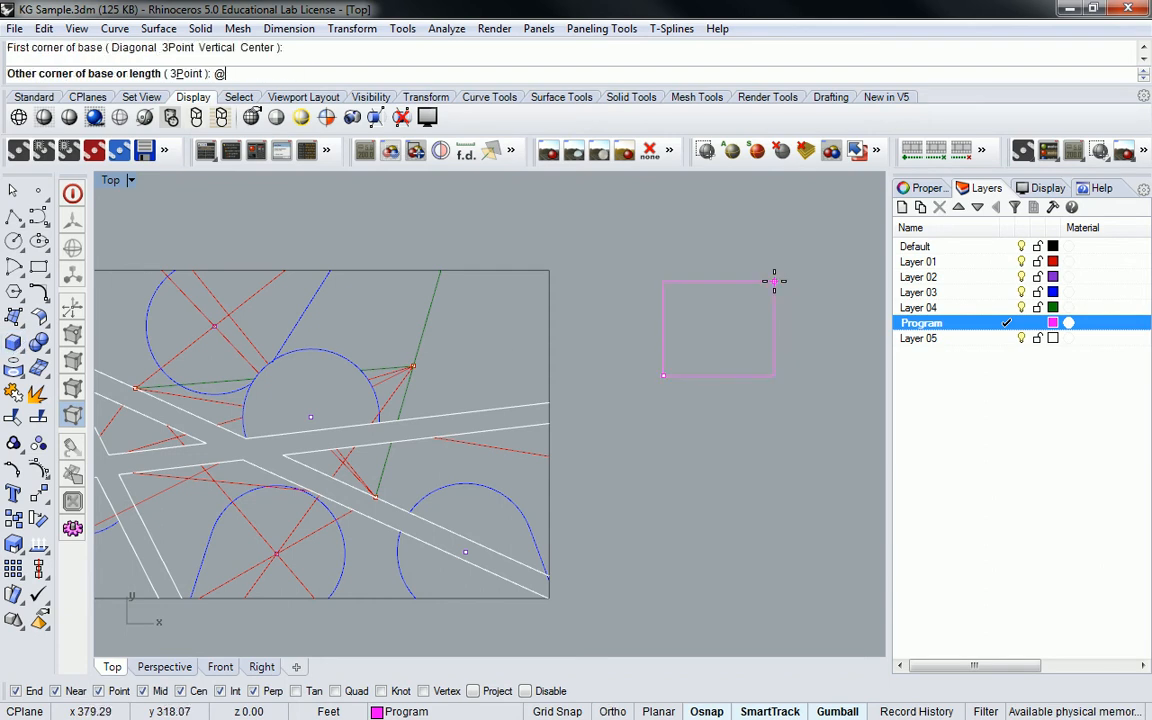
type("00',100")
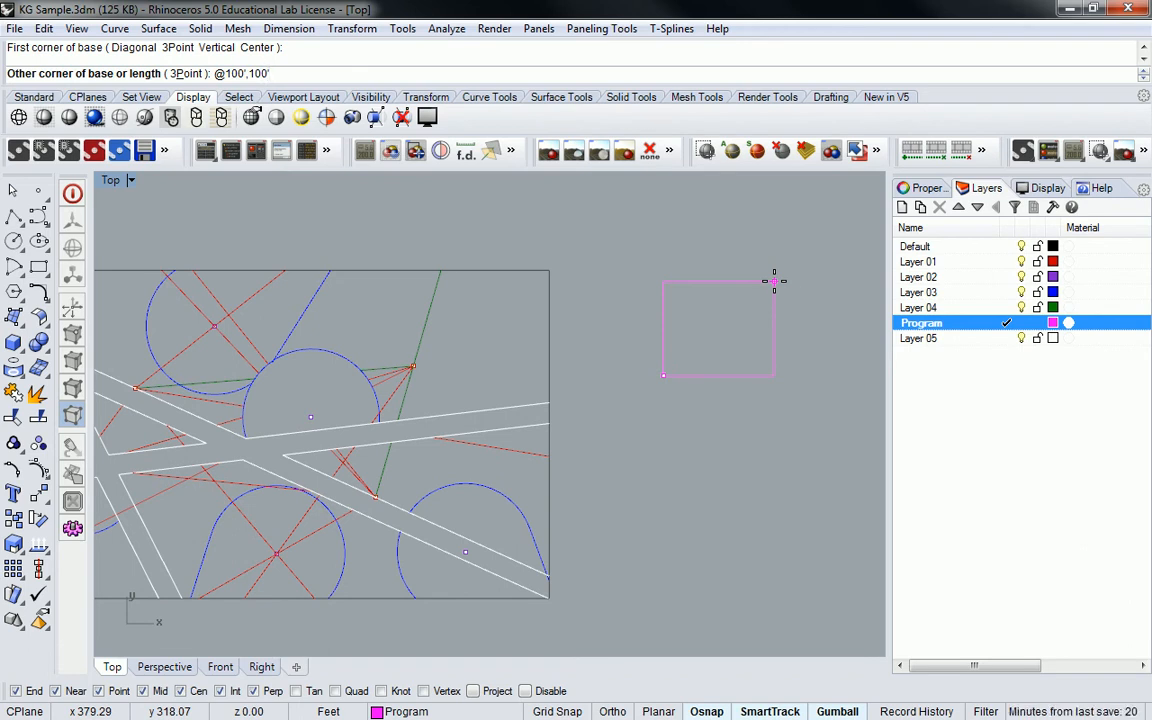
key("Return")
scroll(771, 278, "down", 5)
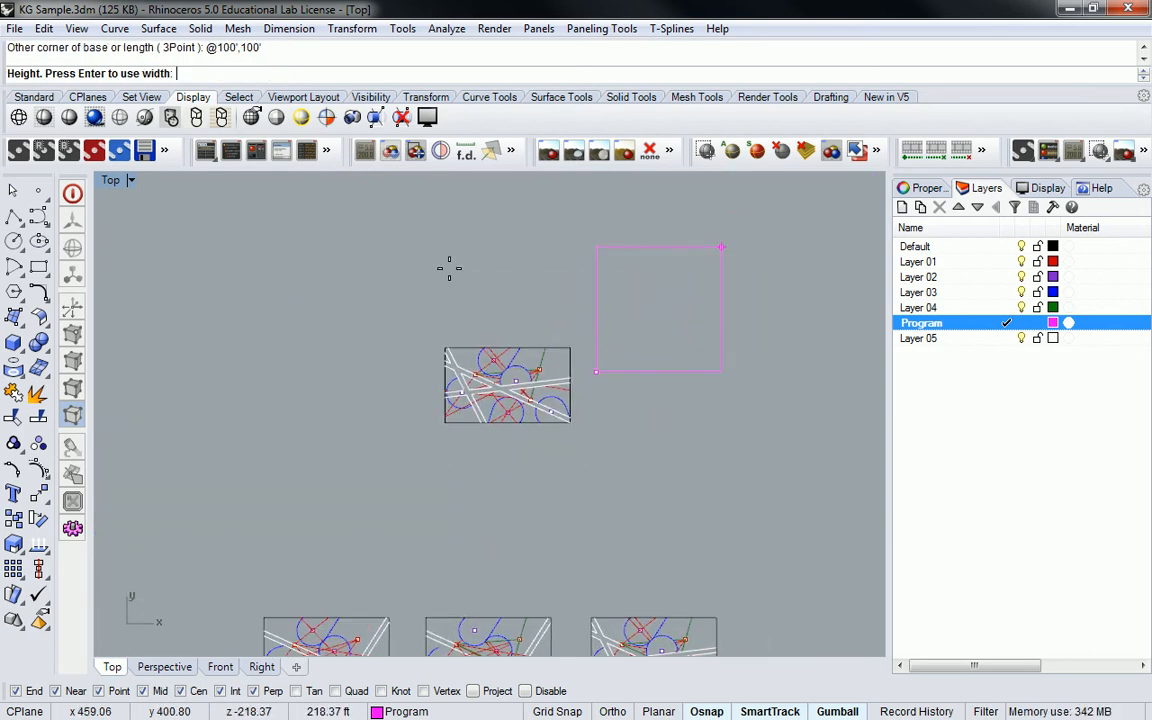
Switch to the four-viewport layout, frame the box base closely in the Perspective view, and abandon the box
double_click(110, 180)
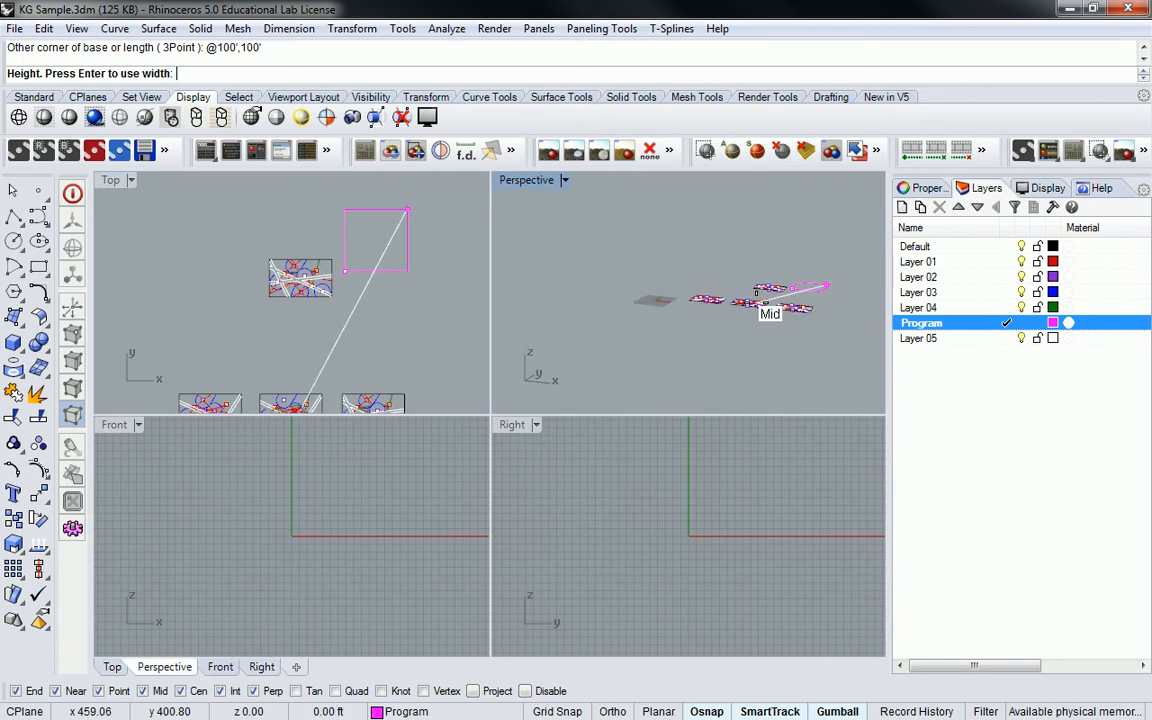
mouse_move(812, 278)
right_mouse_down("shift")
mouse_move(710, 355)
mouse_move(714, 385)
mouse_move(707, 306)
mouse_move(795, 249)
mouse_move(675, 301)
mouse_move(733, 303)
right_mouse_up("shift")
scroll(723, 108, "up", 1)
scroll(713, 320, "up", 6)
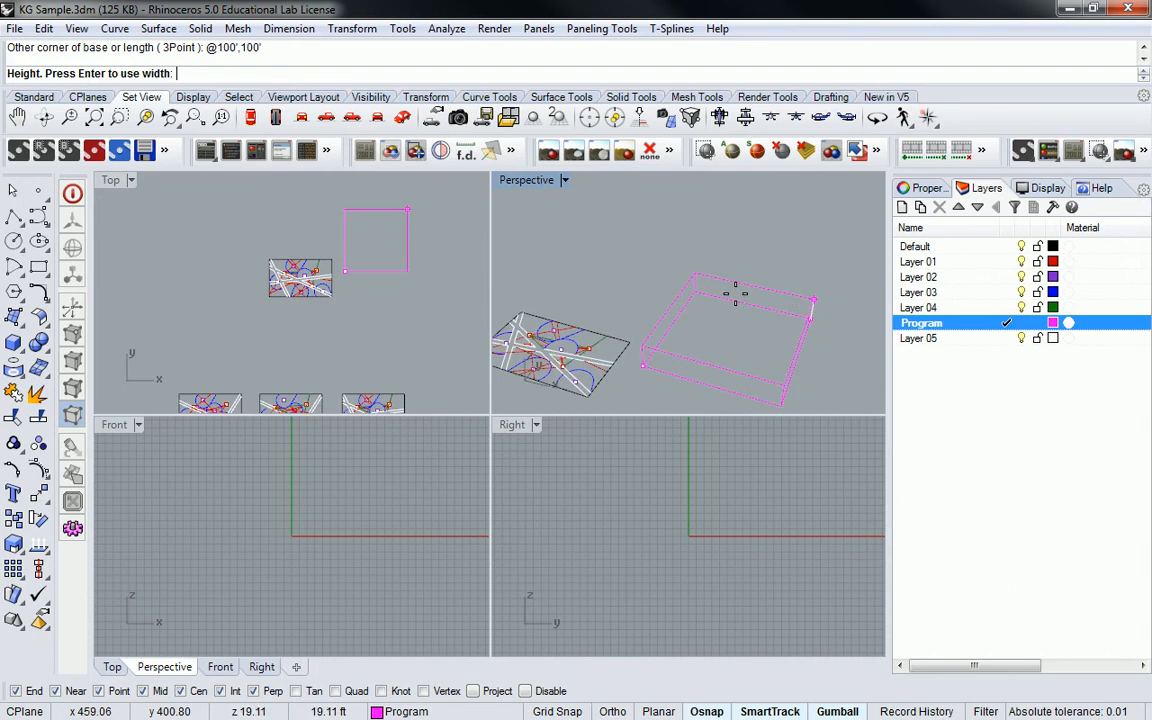
key("Escape")
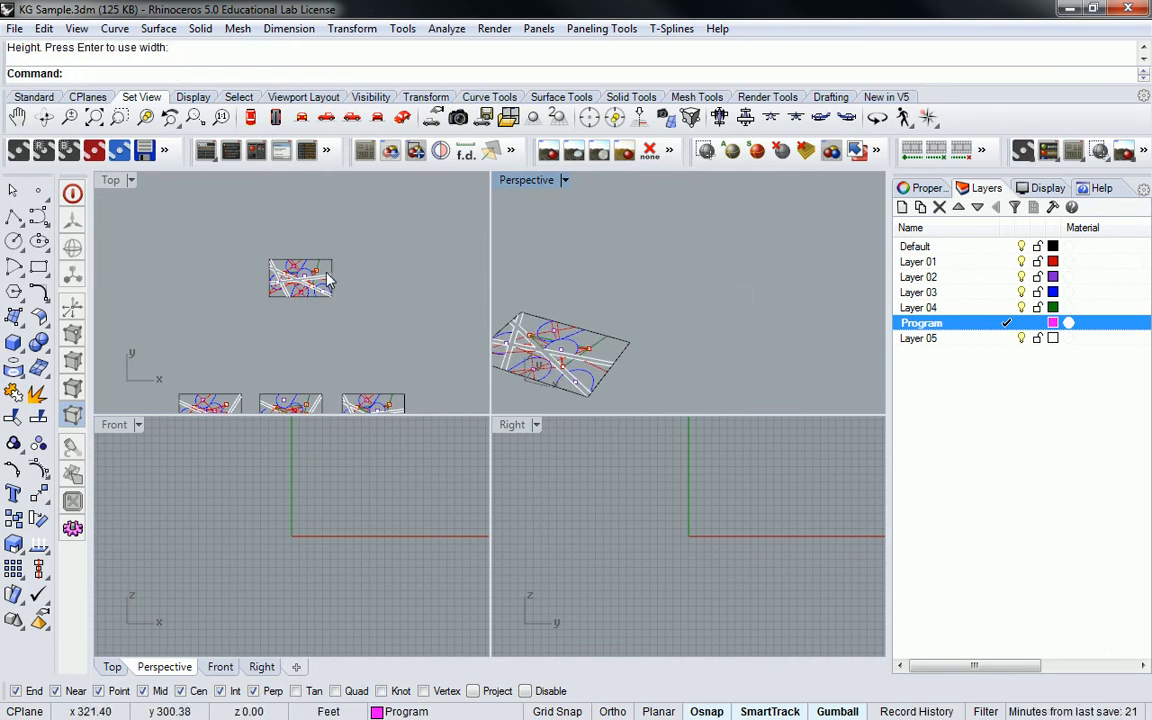
Measure the width and height of the copied drawing's rectangular frame
scroll(319, 252, "up", 3)
right_click_drag(355, 262, 419, 270)
type("dist")
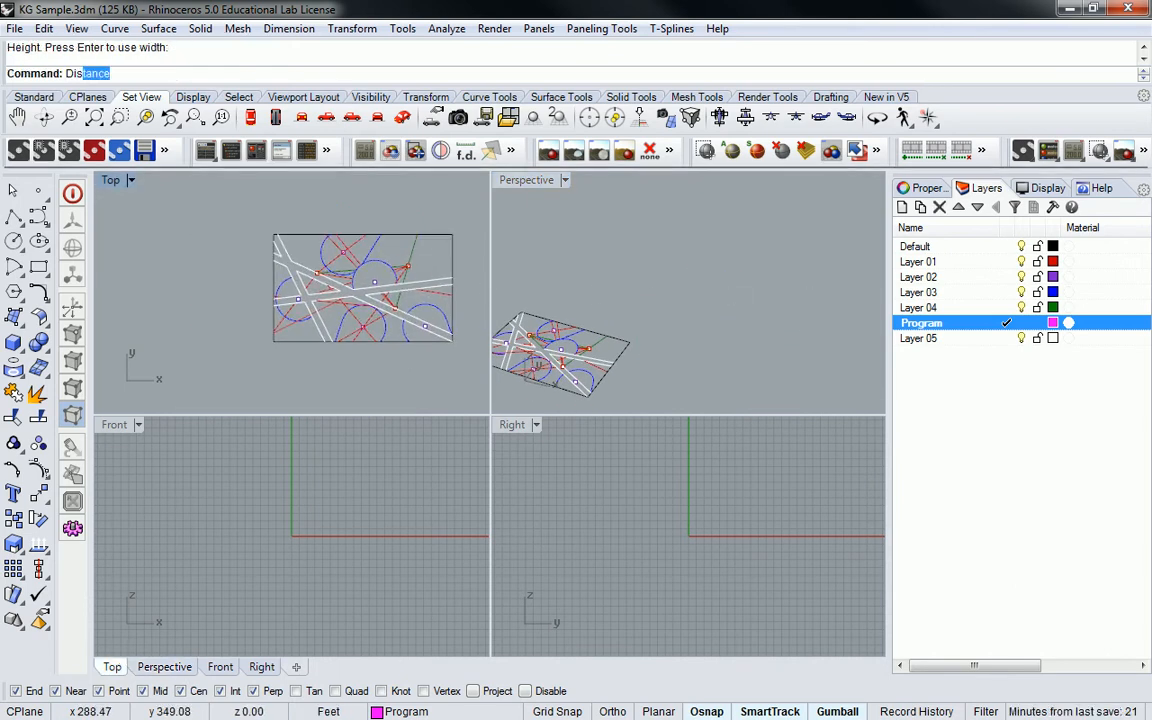
key("Return")
left_click(452, 235)
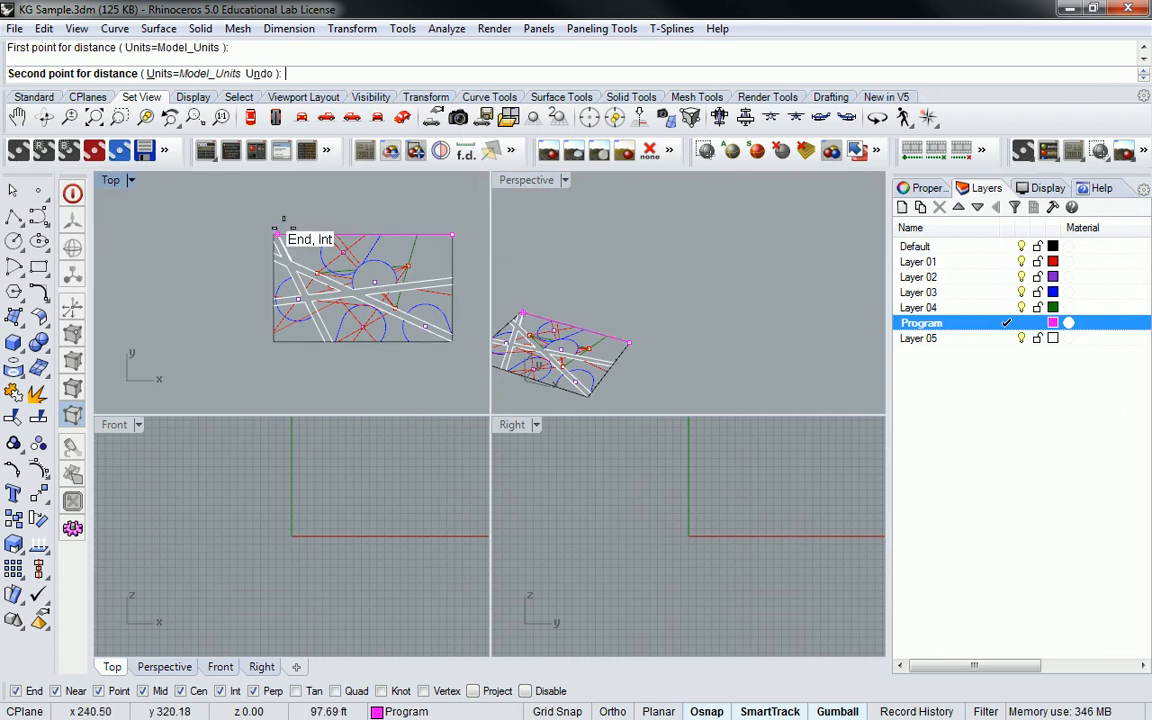
left_click(275, 235)
key("Return")
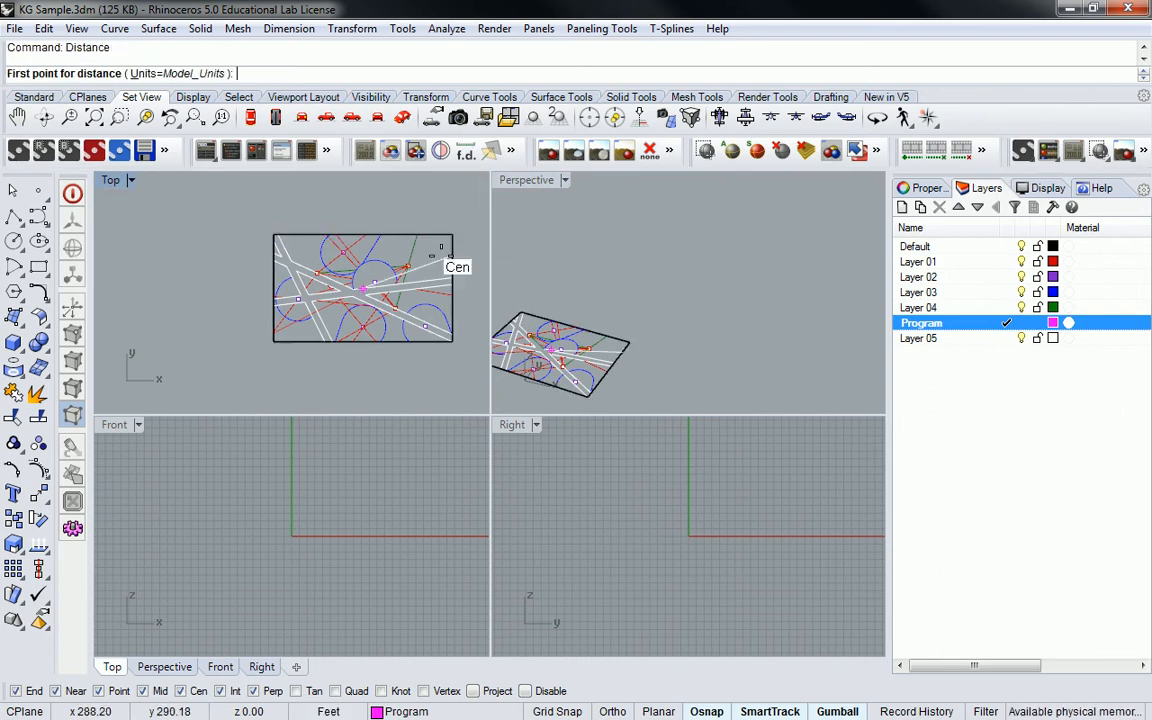
left_click(452, 235)
left_click(453, 348)
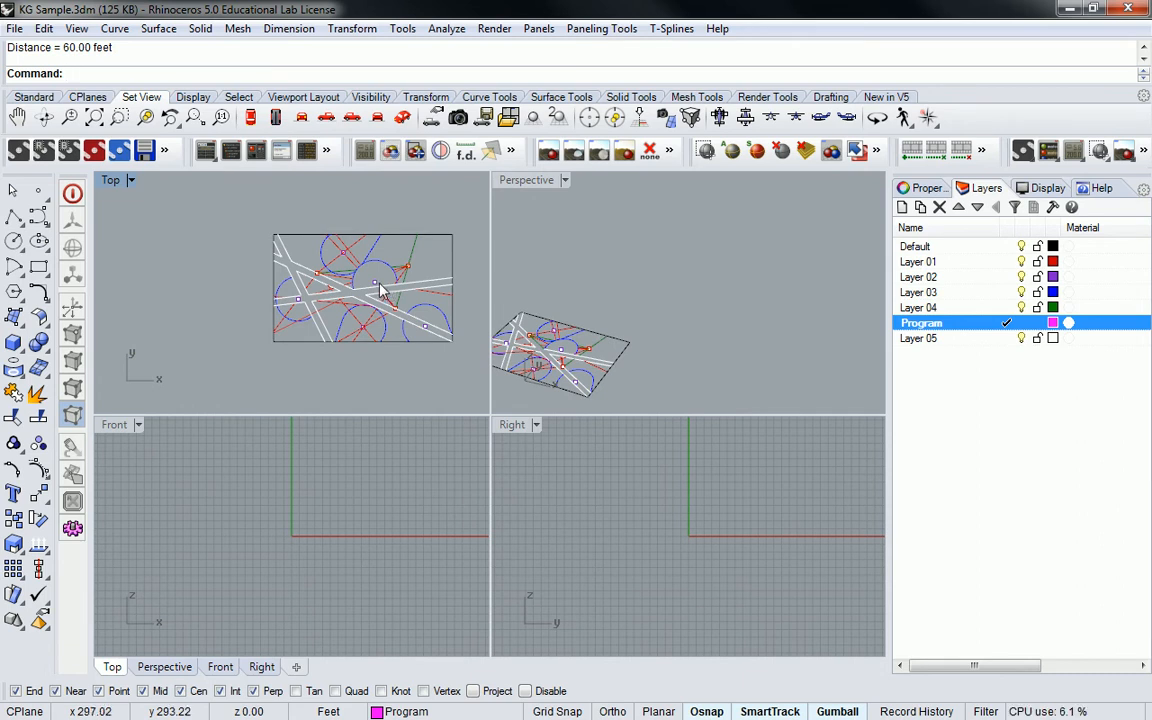
right_click_drag(408, 257, 267, 253)
right_click_drag(372, 262, 301, 285)
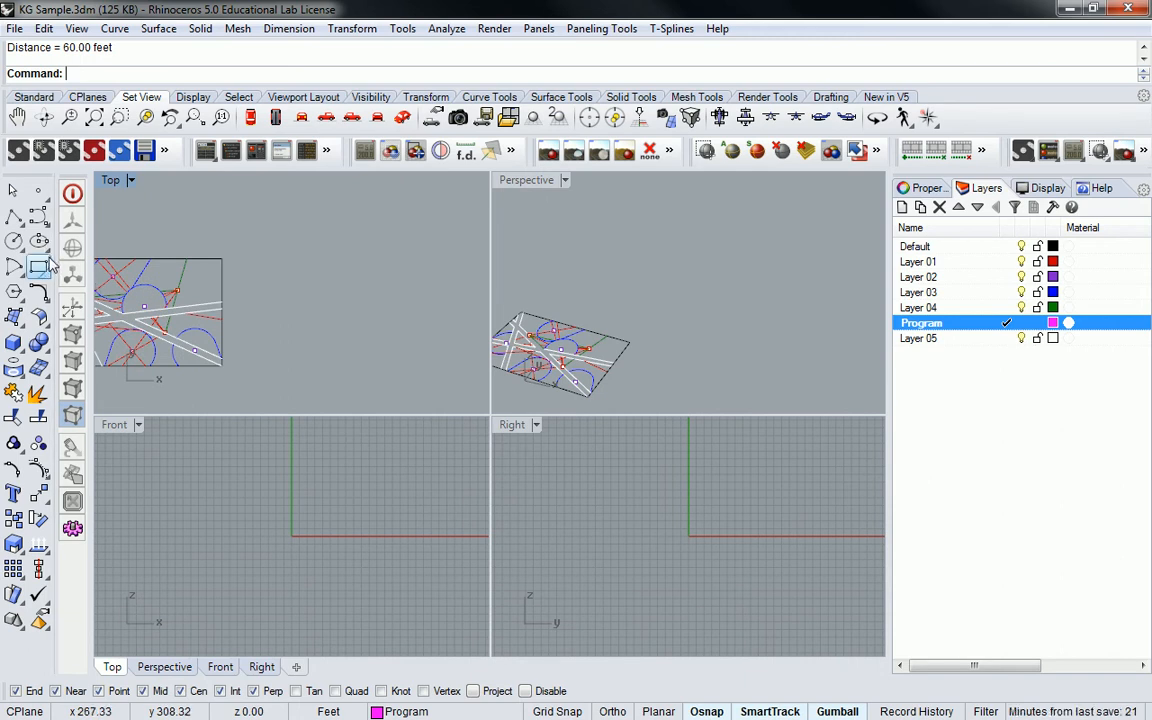
left_click(13, 342)
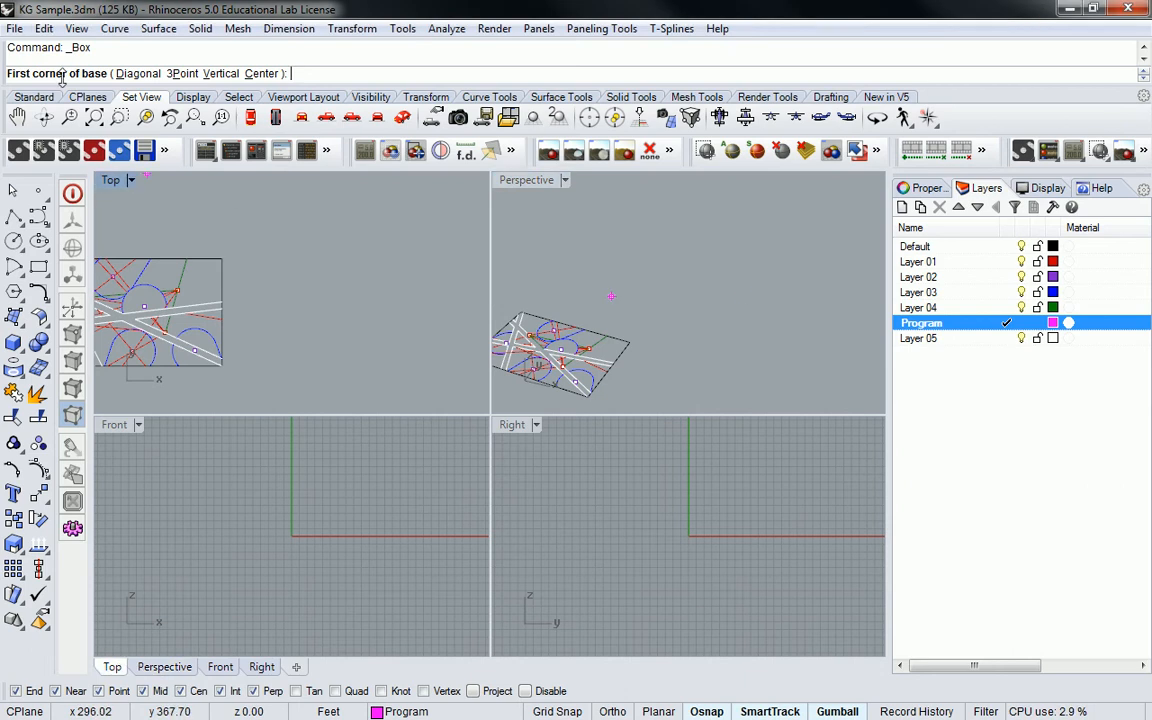
left_click(310, 293)
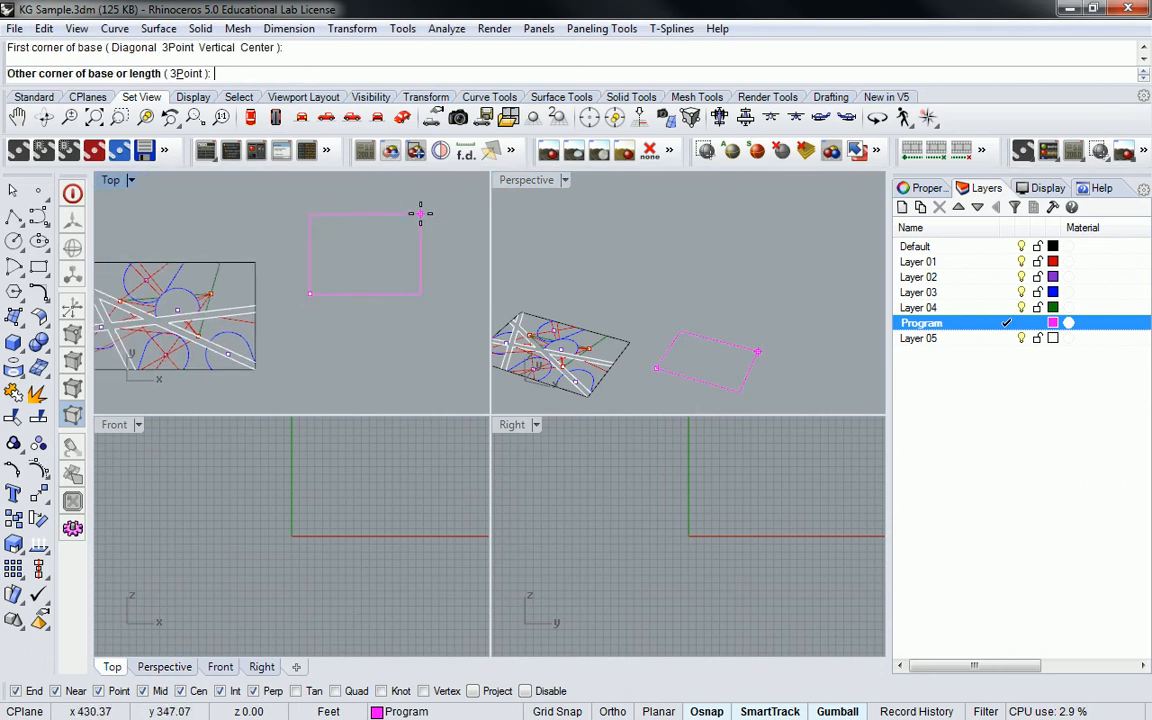
type("@1")
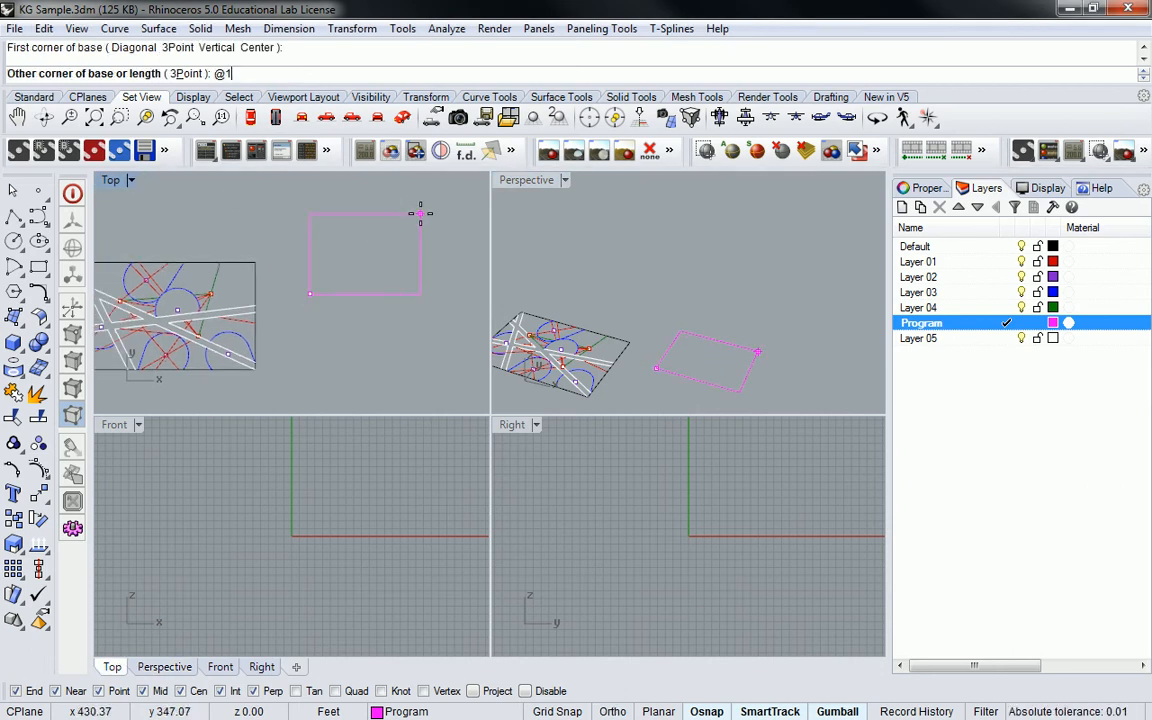
key("BackSpace")
key("Escape")
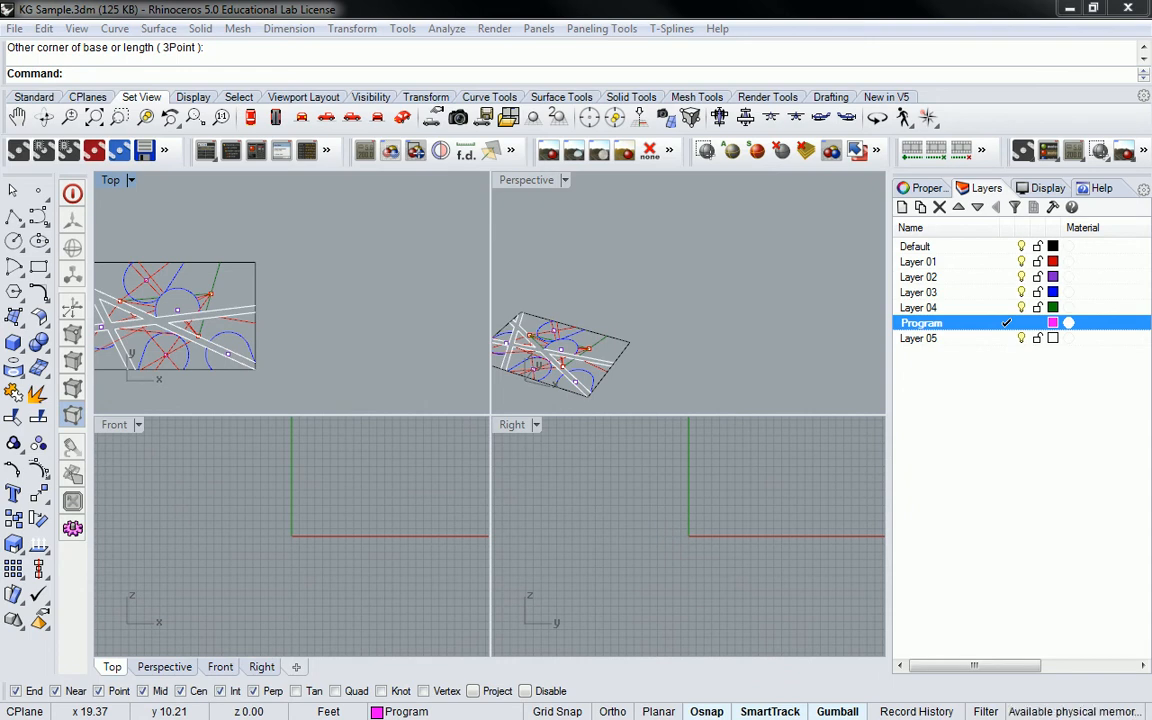
Draw a box with a 33' by 33' base and a 20' height beside the copied drawing
key("alt+Tab")
right_click_drag(320, 291, 275, 322)
right_click_drag(121, 258, 232, 219)
scroll(232, 219, "up", 4)
right_click_drag(340, 309, 251, 274)
left_click(13, 342)
left_click(347, 286)
right_click_drag(412, 230, 321, 275)
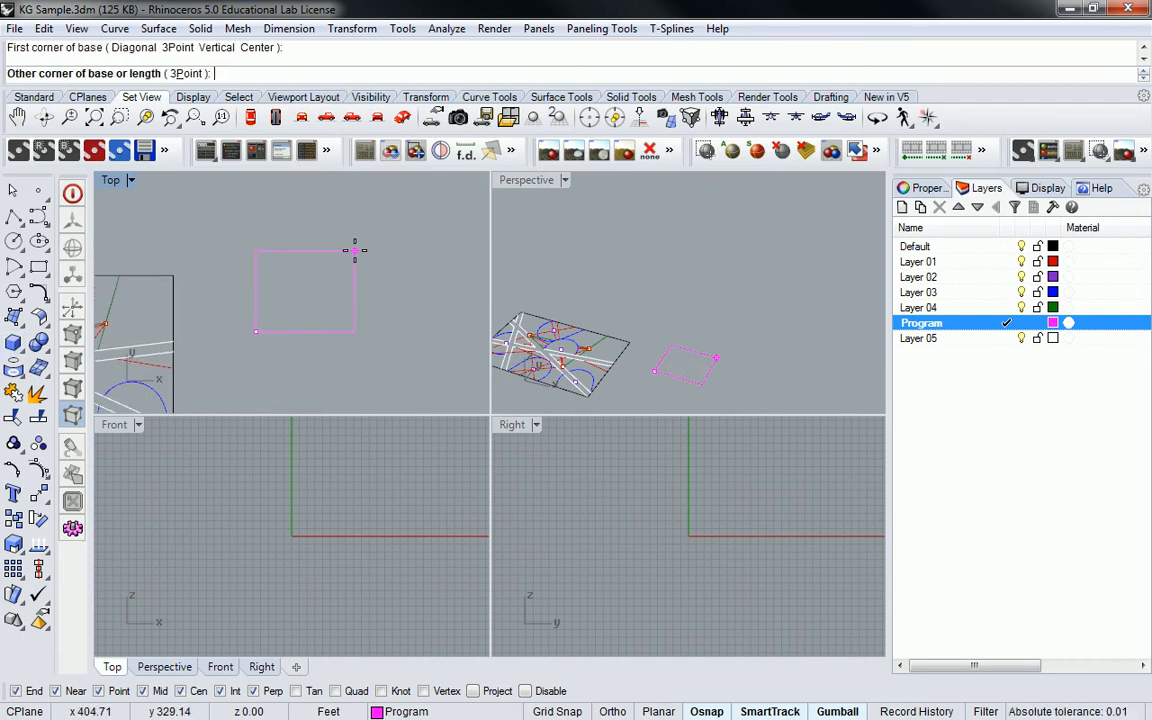
type("@33',")
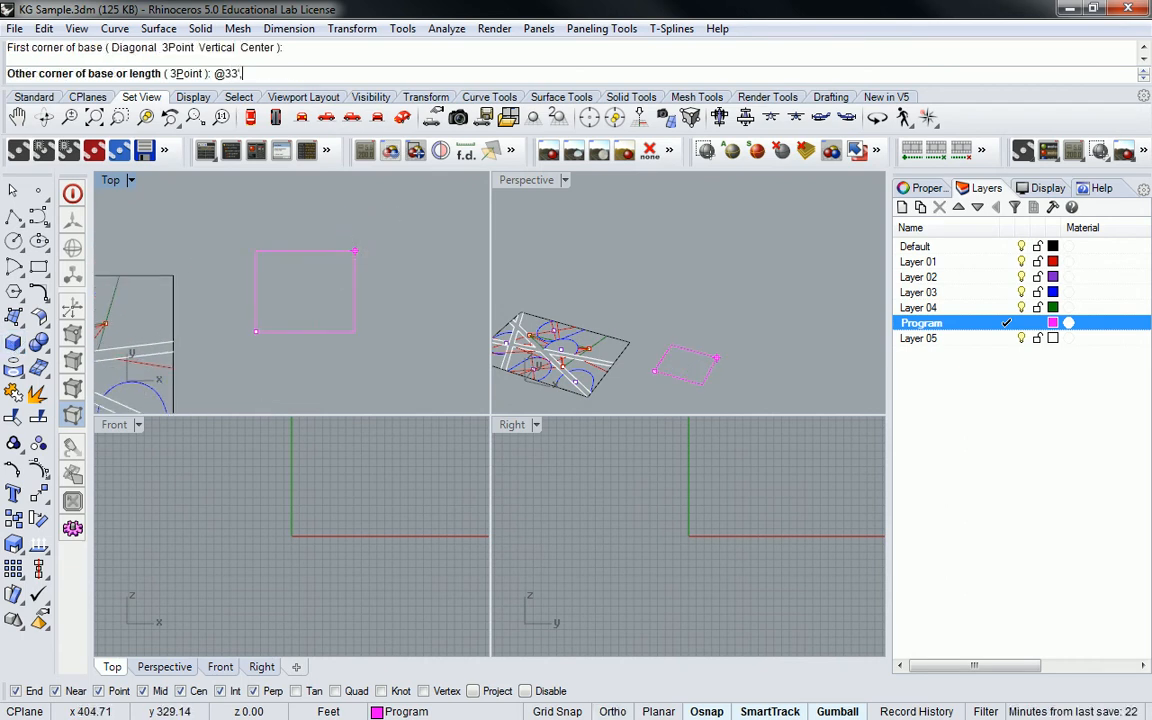
type("33'")
key("Return")
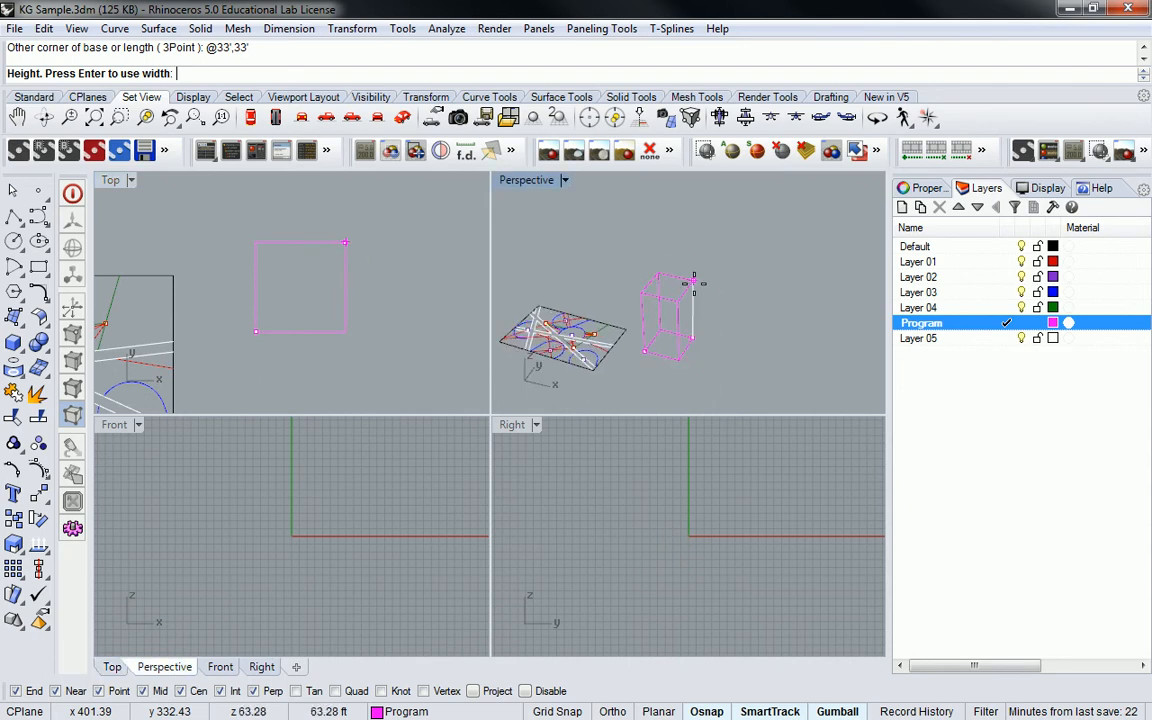
right_click_drag(697, 235, 695, 315)
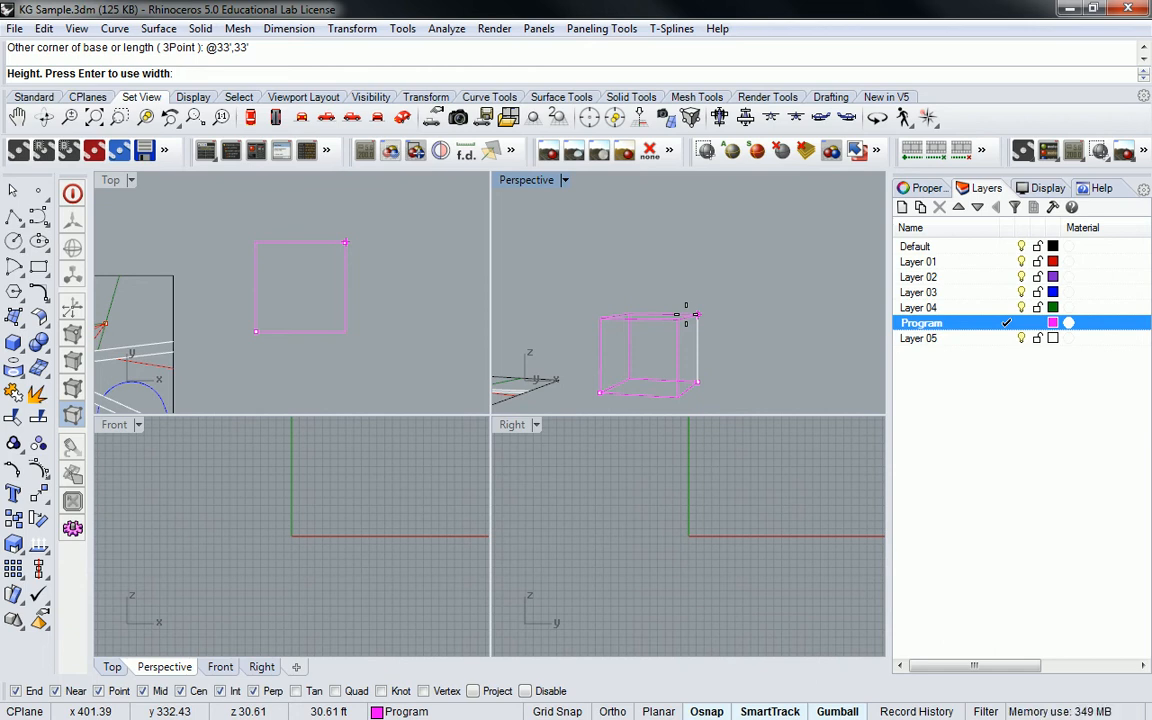
type("20")
key("Return")
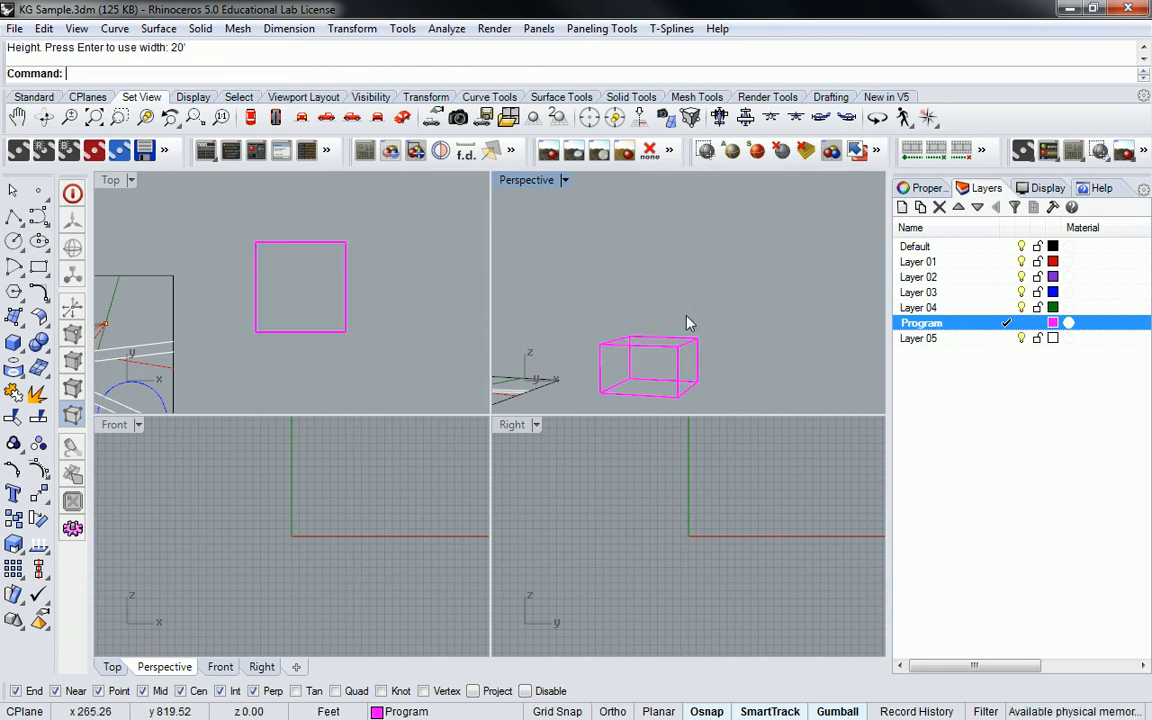
Duplicate the 33' square box twice along the x axis in the Top view to form a row of three
right_click_drag(688, 269, 656, 332)
right_click_drag(328, 236, 300, 213)
scroll(290, 211, "down", 4)
left_click(266, 314)
key("alt")
left_click_drag(318, 301, 440, 292)
key("alt")
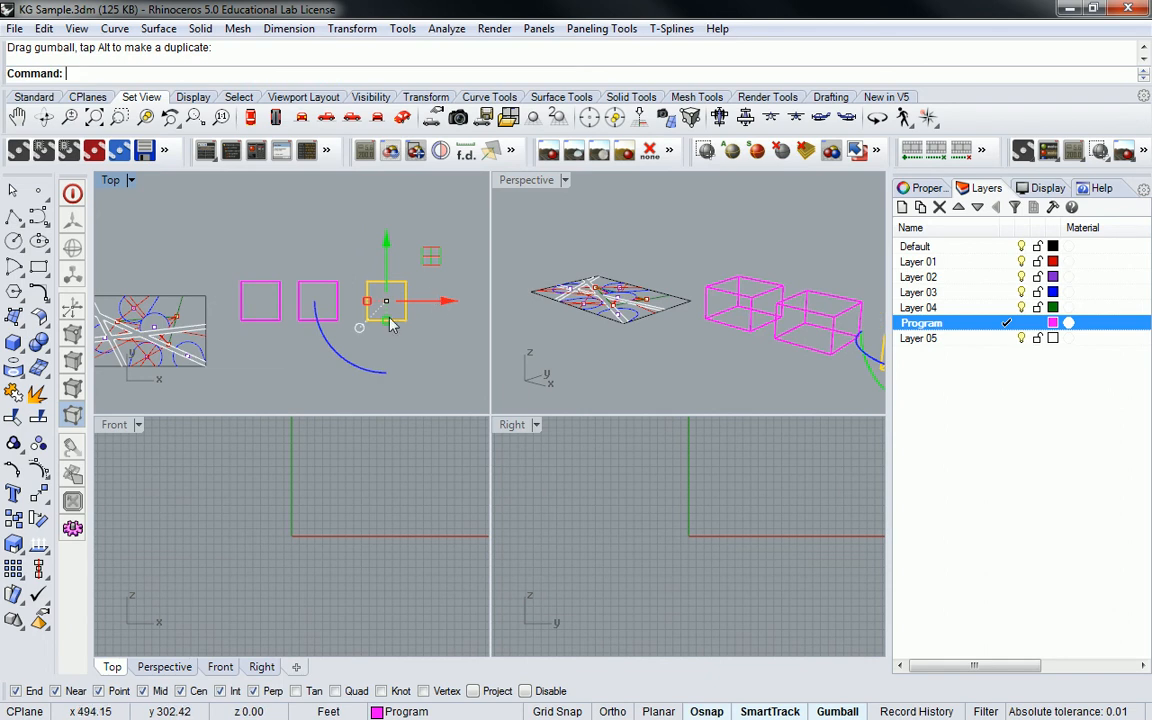
right_click_drag(380, 350, 380, 292)
left_click(373, 288)
right_click_drag(266, 262, 307, 246)
right_click_drag(293, 289, 280, 316)
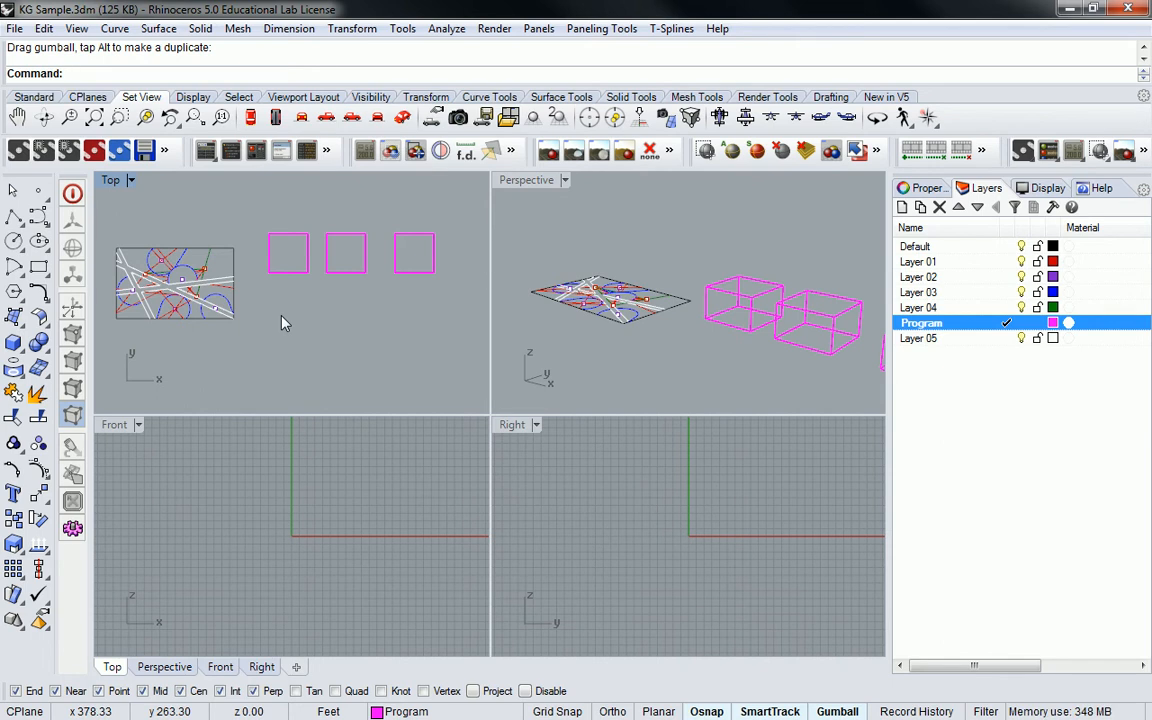
Draw a box with a 20' by 20' base and a 15' height below the first 33' box
key("alt+Tab")
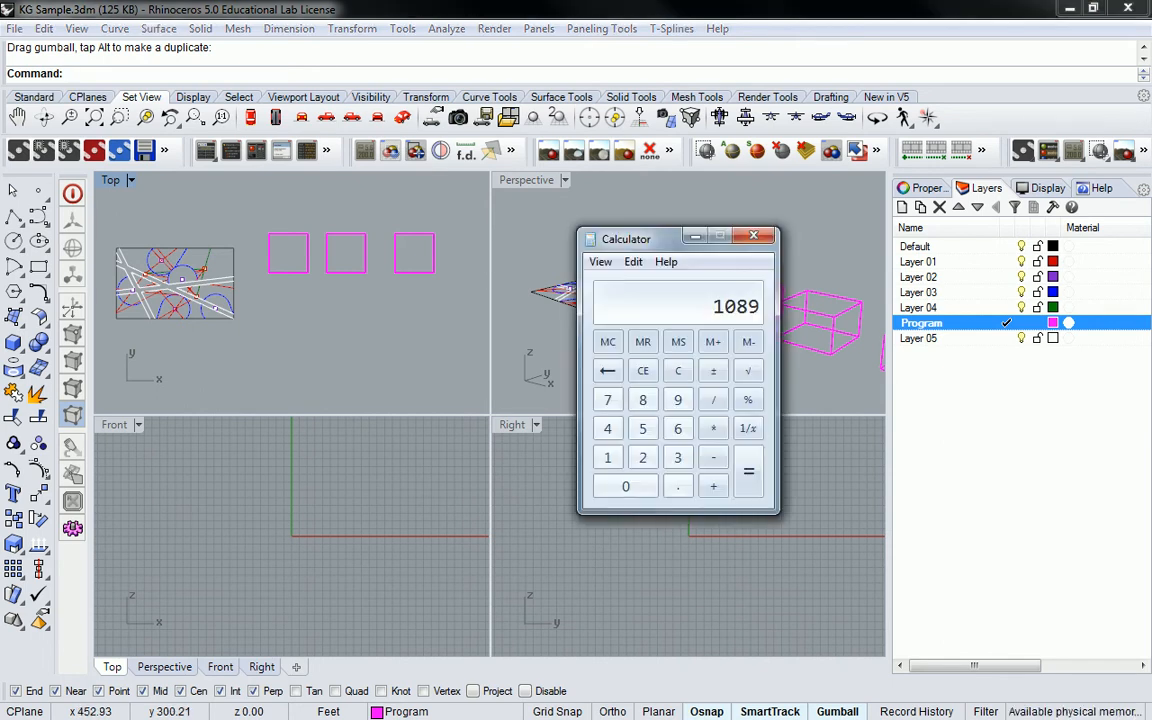
key("alt+Tab")
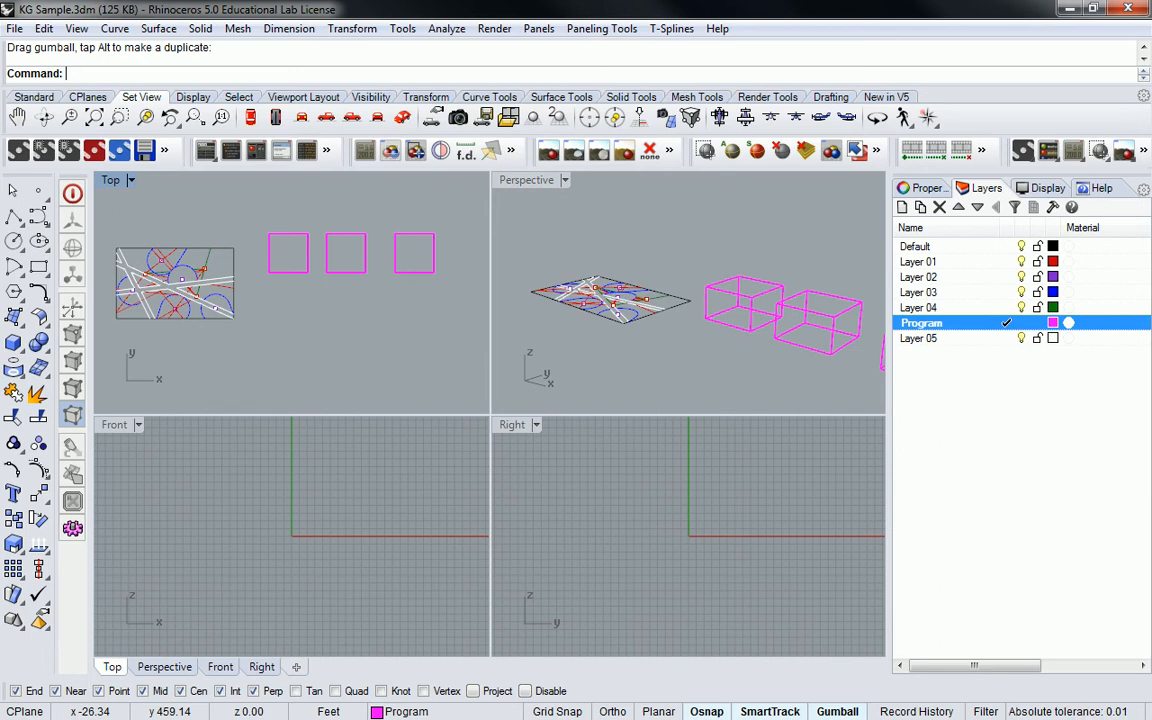
right_click_drag(262, 300, 269, 291)
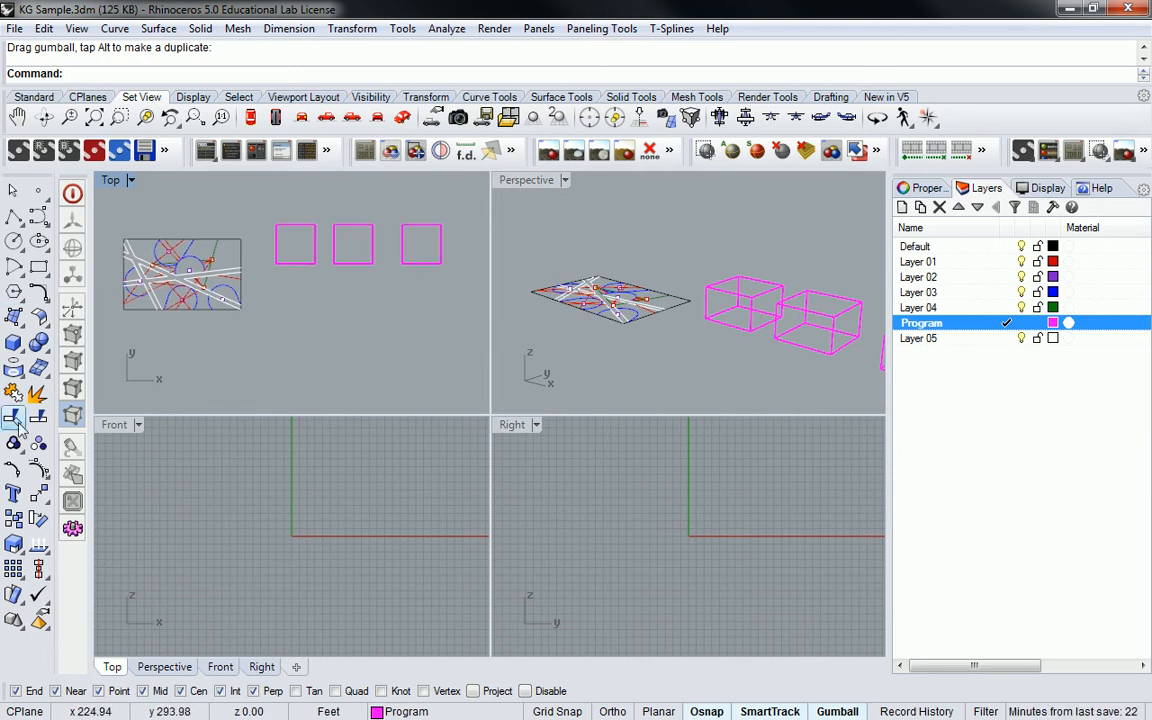
left_click(13, 342)
left_click(278, 311)
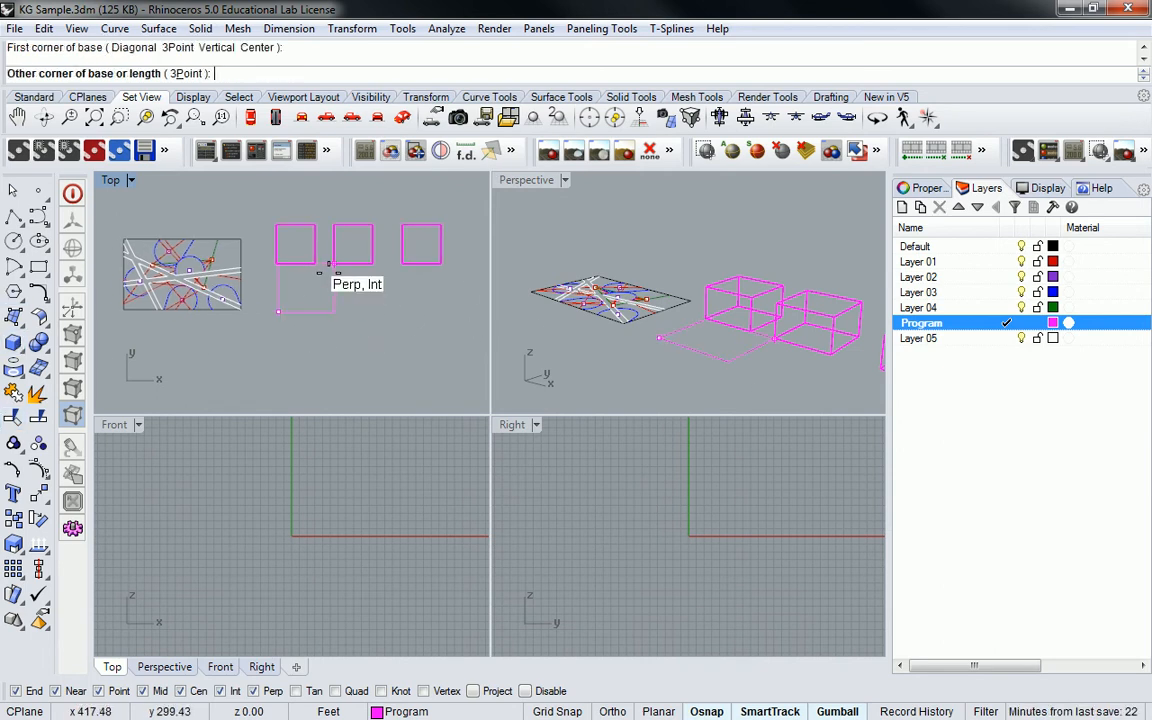
type("@20'")
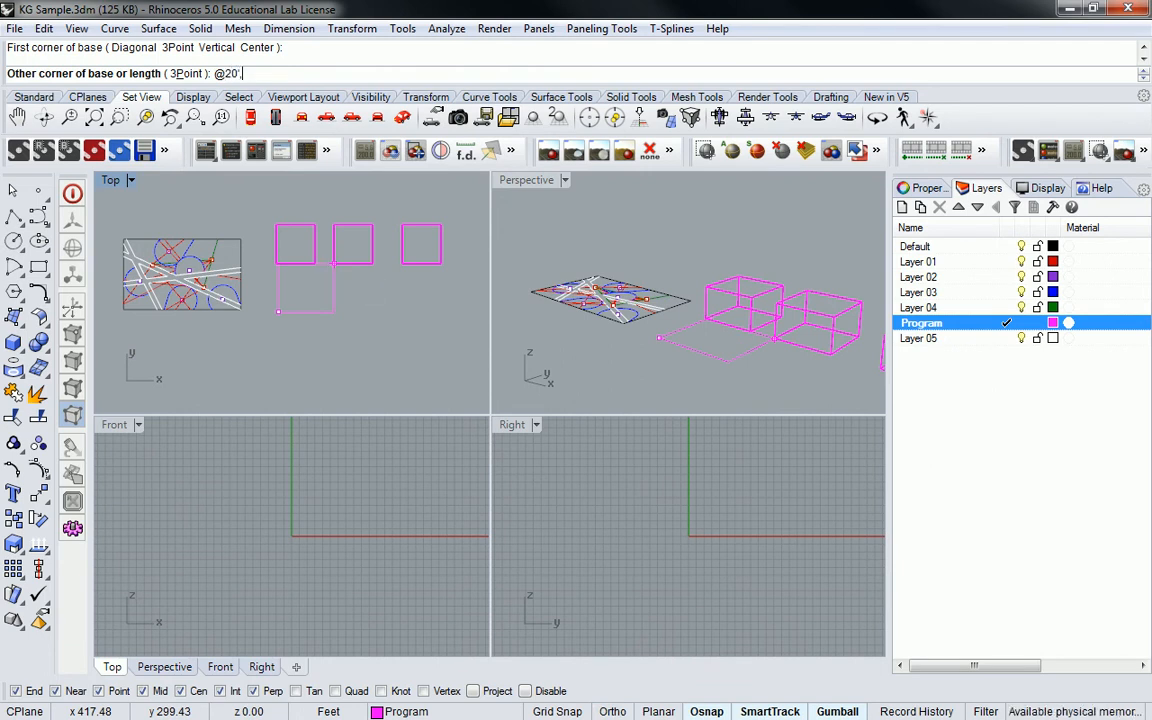
type(",20'")
key("Return")
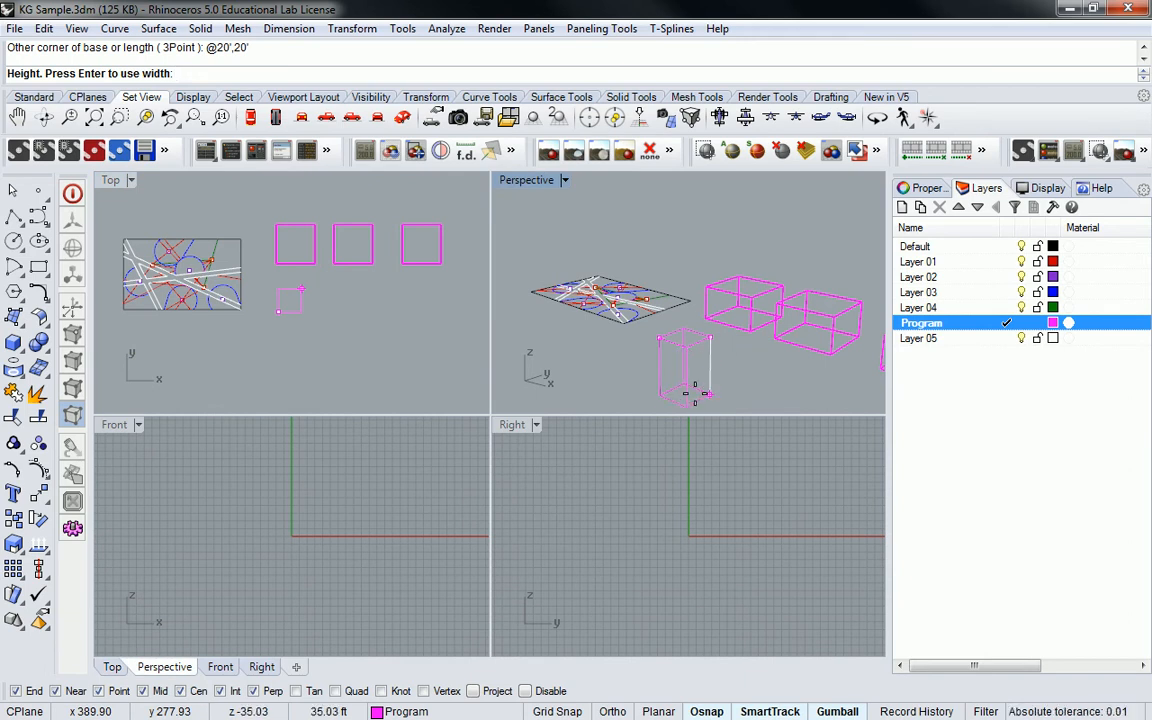
type("15'")
key("Return")
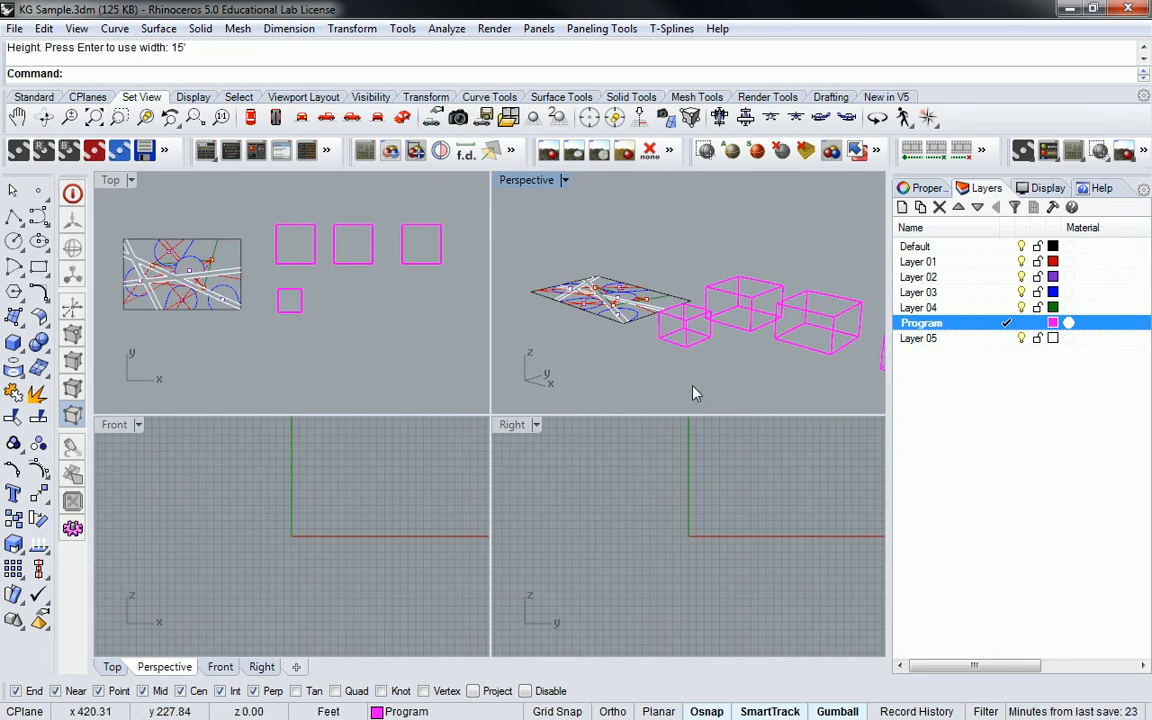
Duplicate the 20' square box five times along the x axis to form a row of six
left_click_drag(360, 316, 280, 281)
right_click_drag(327, 287, 284, 284)
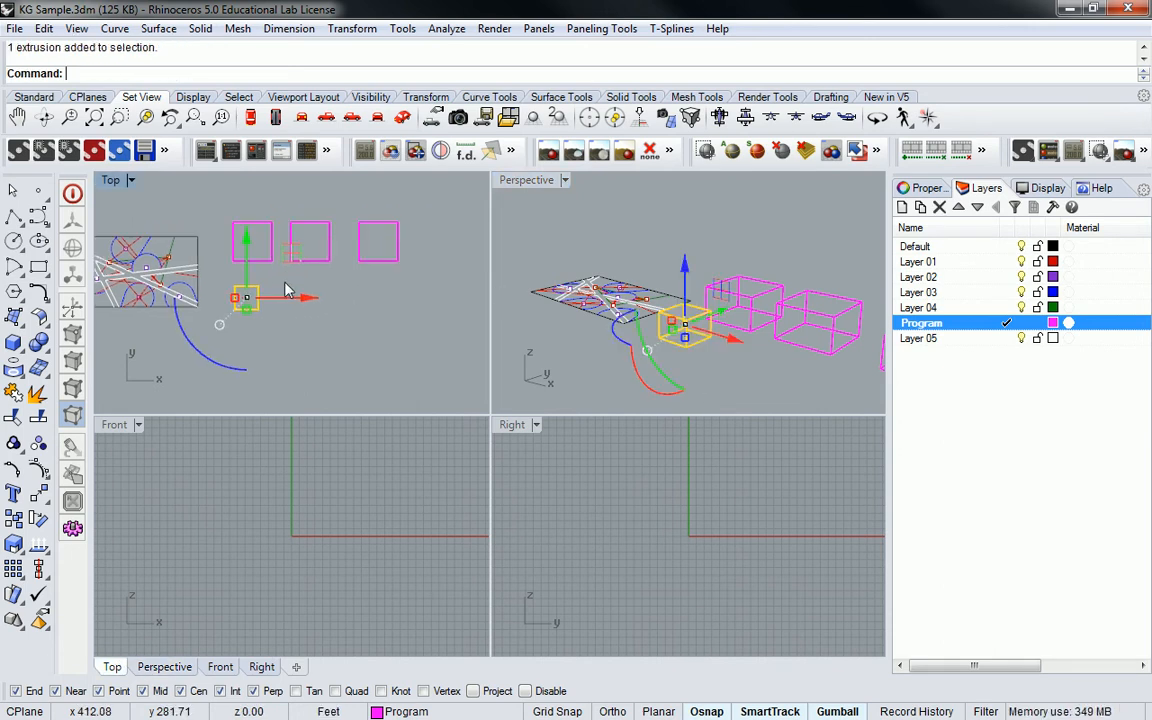
left_click_drag(308, 298, 350, 306)
key("ctrl+z")
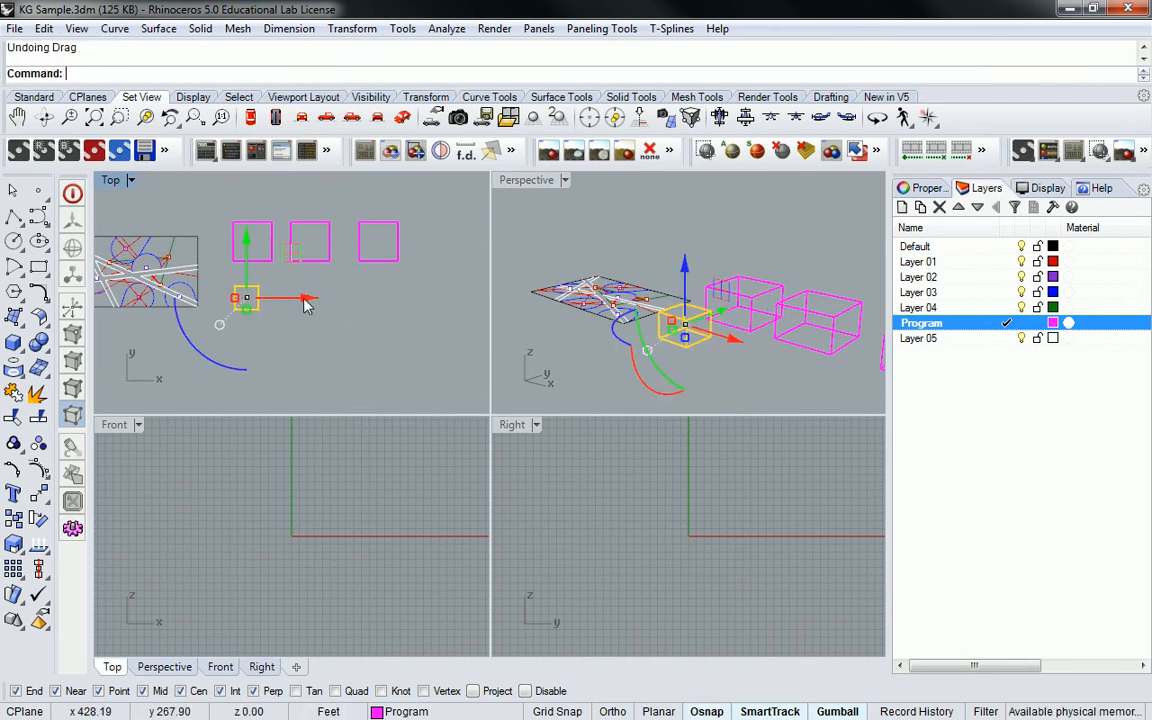
left_click_drag(305, 299, 434, 300)
key("alt")
key("alt")
left_click_drag(434, 300, 477, 306)
key("alt")
scroll(479, 304, "down", 6)
right_click_drag(477, 306, 379, 321)
left_click_drag(379, 321, 406, 319)
left_click(352, 331)
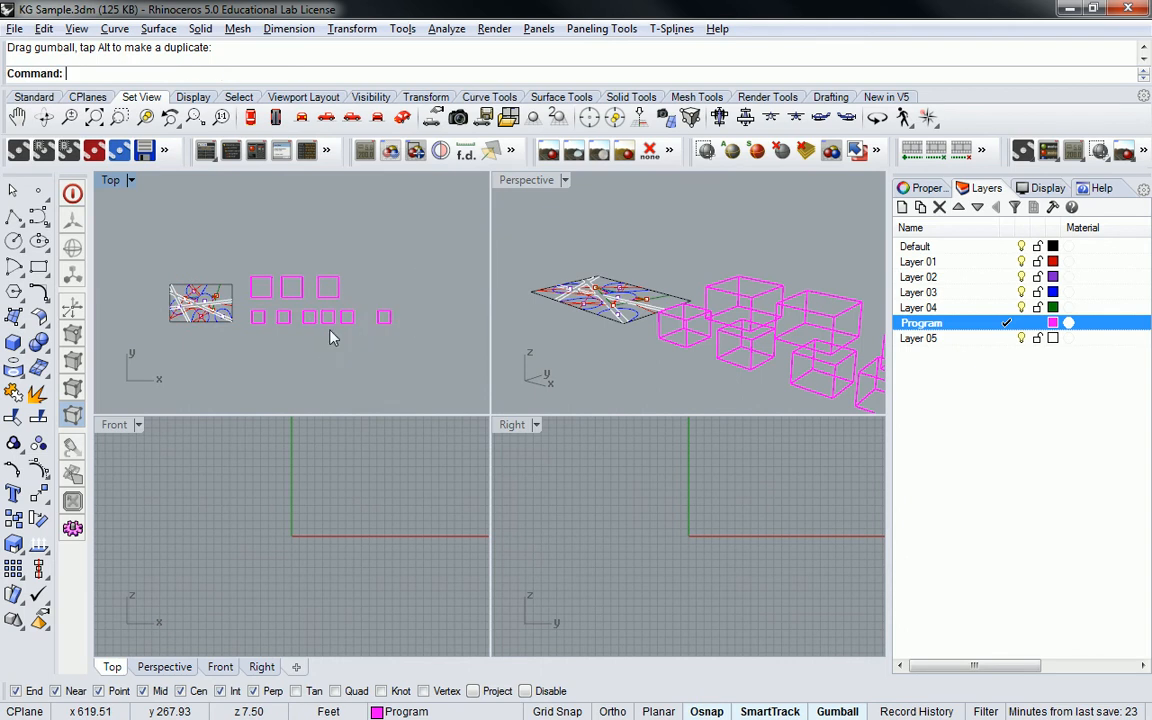
right_click_drag(304, 332, 406, 293)
scroll(398, 302, "up", 2)
scroll(400, 291, "up", 4)
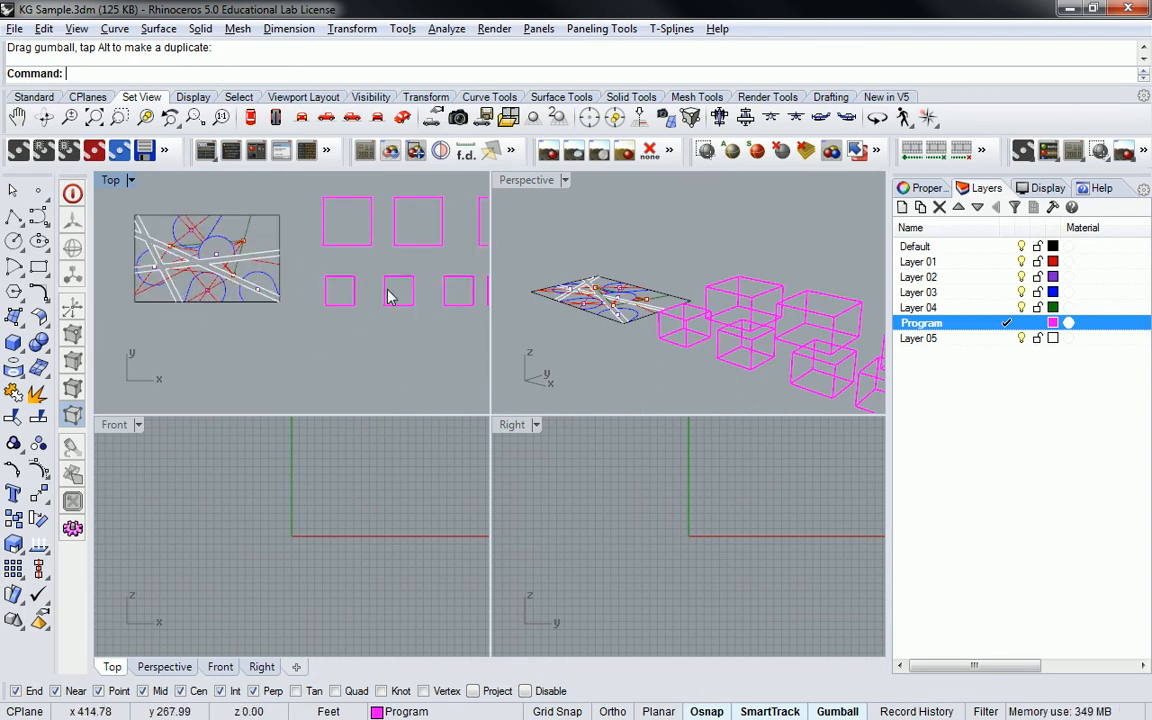
right_click_drag(354, 295, 327, 268)
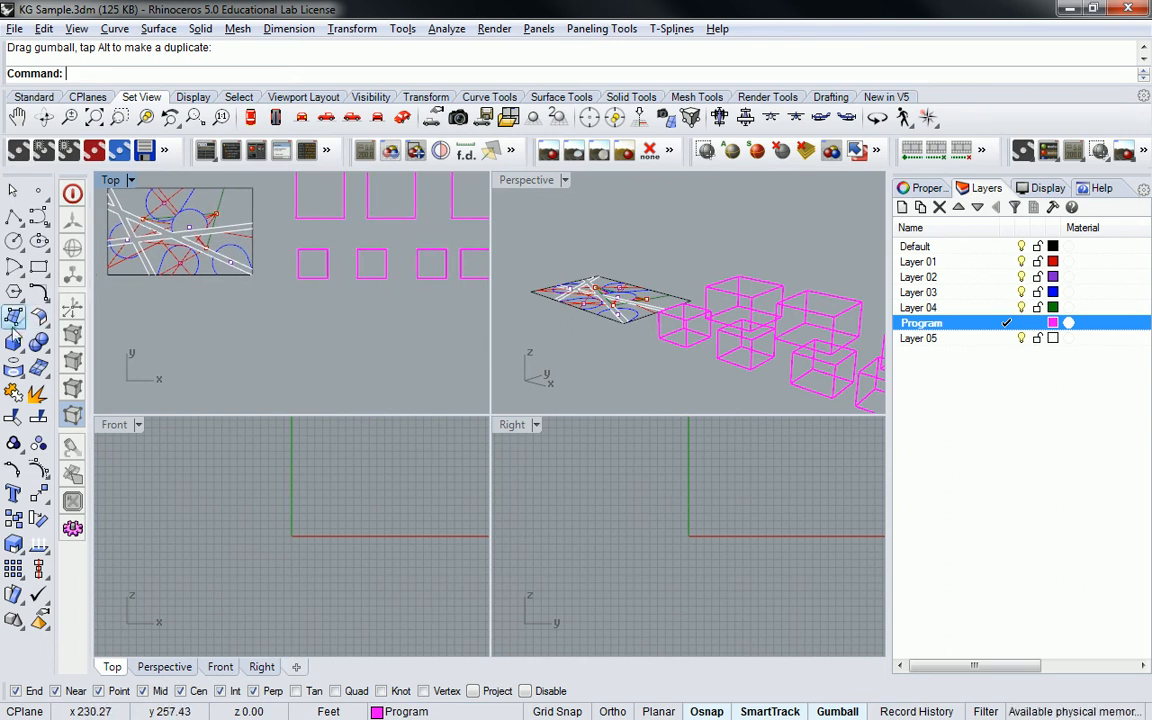
left_click(18, 320)
left_click(301, 347)
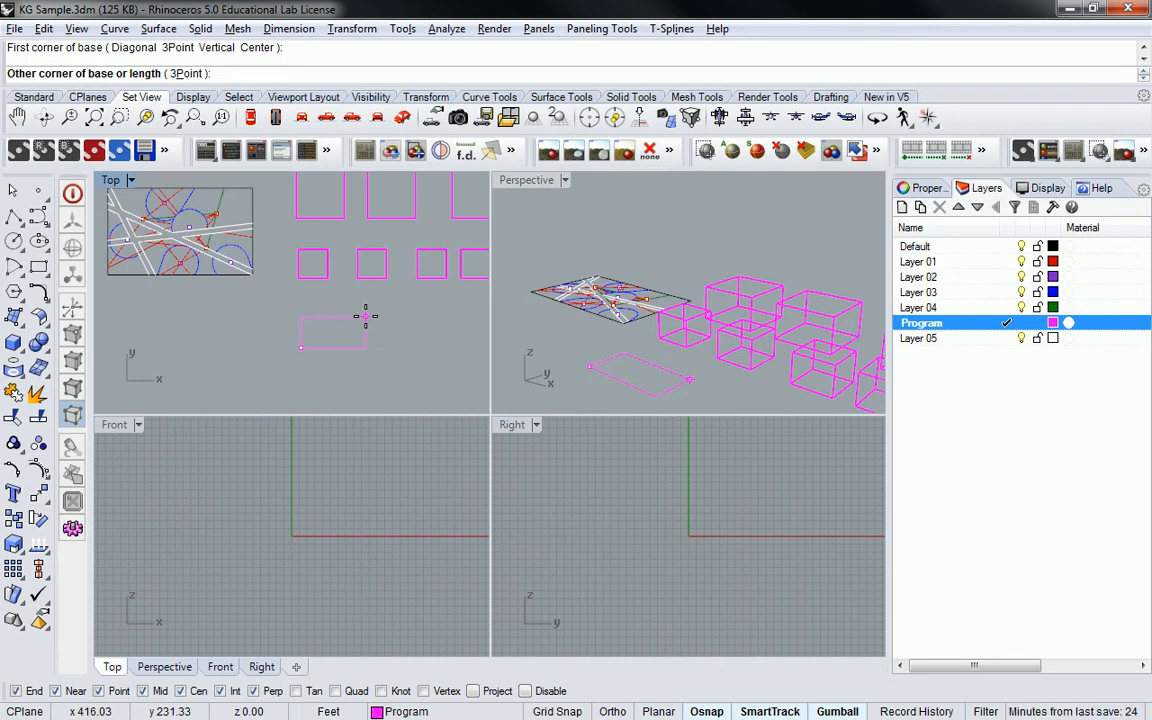
right_click_drag(387, 295, 373, 303)
key("Escape")
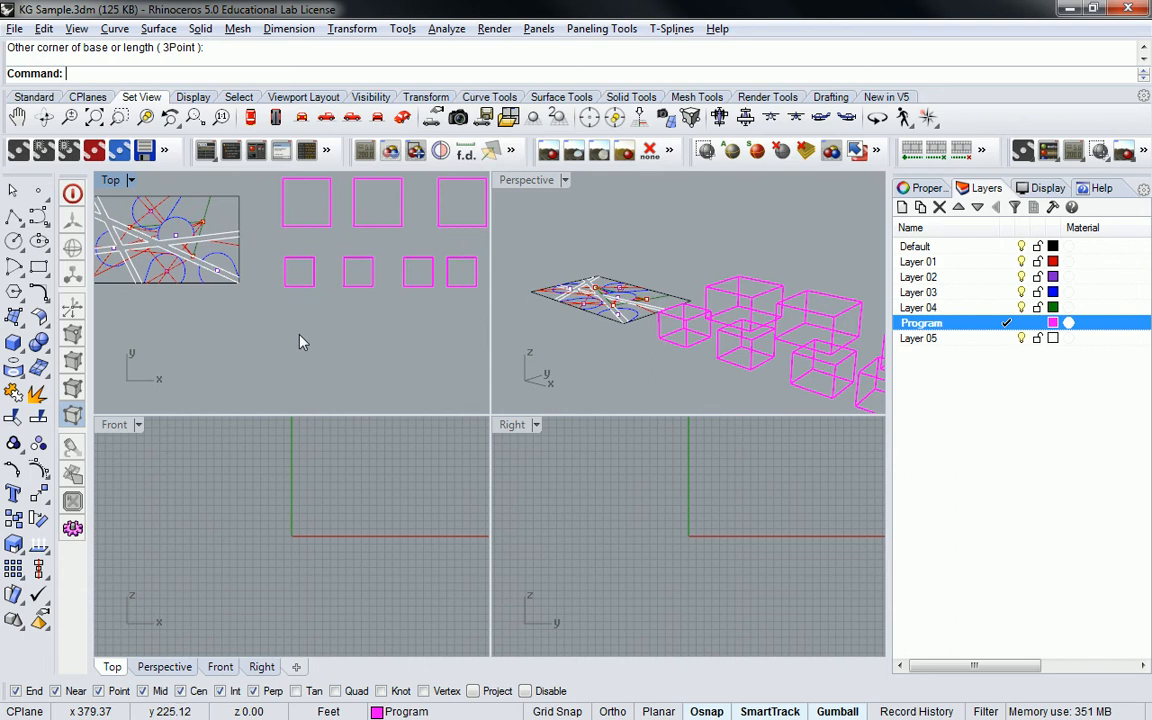
key("Return")
left_click(289, 350)
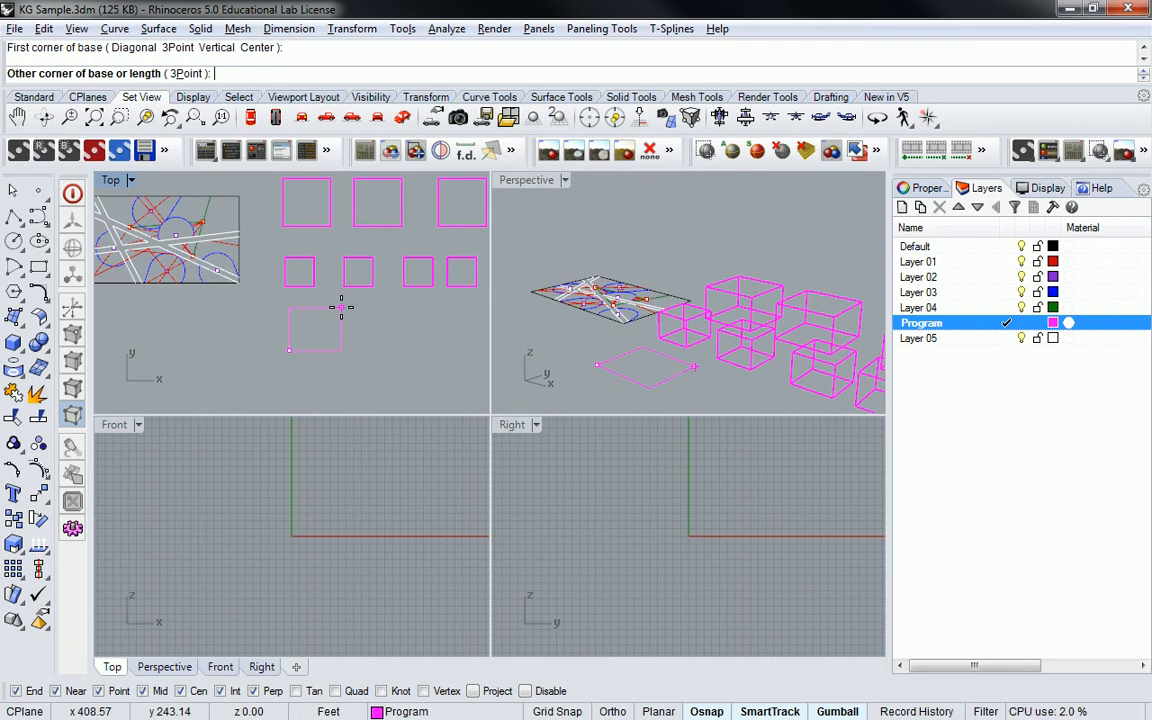
type("20',30")
key("Return")
scroll(355, 300, "down", 5)
key("Escape")
Draw a box with a 20' by 30' base and a 15' height below the row of 20' square boxes
key("Return")
left_click(324, 335)
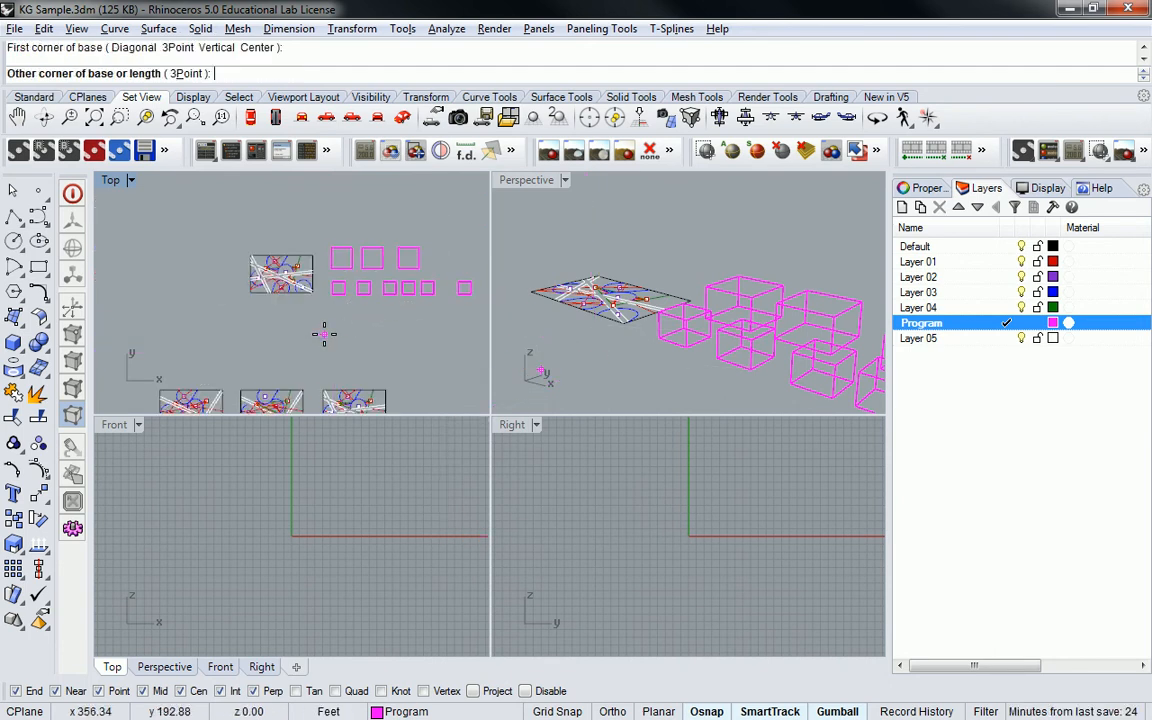
type("@20',30'")
key("Return")
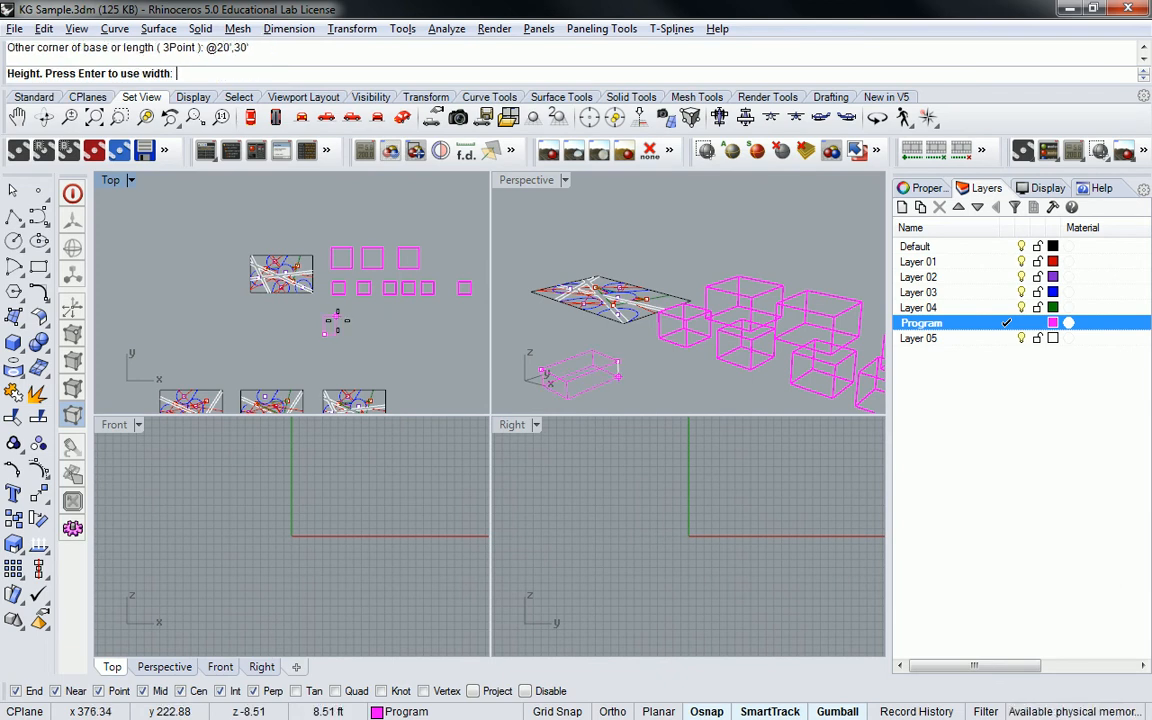
type("1")
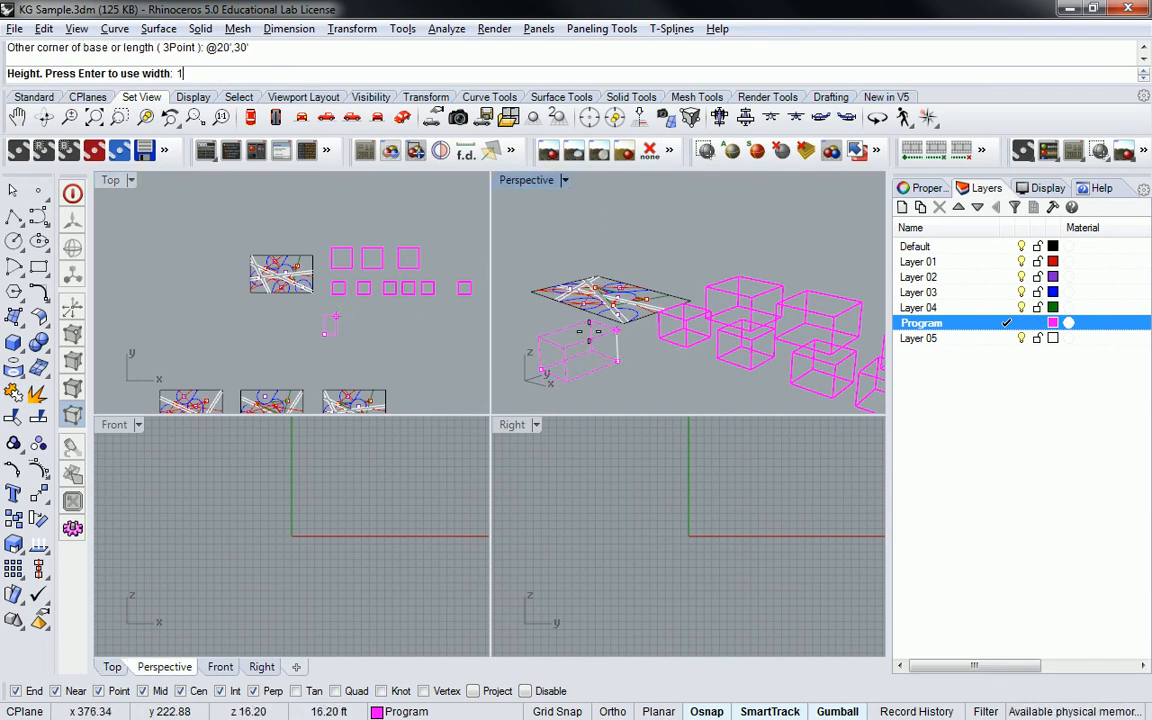
type("5'")
key("Return")
Duplicate the 20' by 30' box twice along the x axis to form a row of three
right_click_drag(592, 336, 706, 367)
right_click_drag(314, 308, 256, 288)
scroll(271, 284, "up", 6)
scroll(245, 300, "up", 2)
left_click(233, 306)
left_click_drag(251, 318, 399, 318)
right_click_drag(332, 322, 281, 297)
left_click(252, 317)
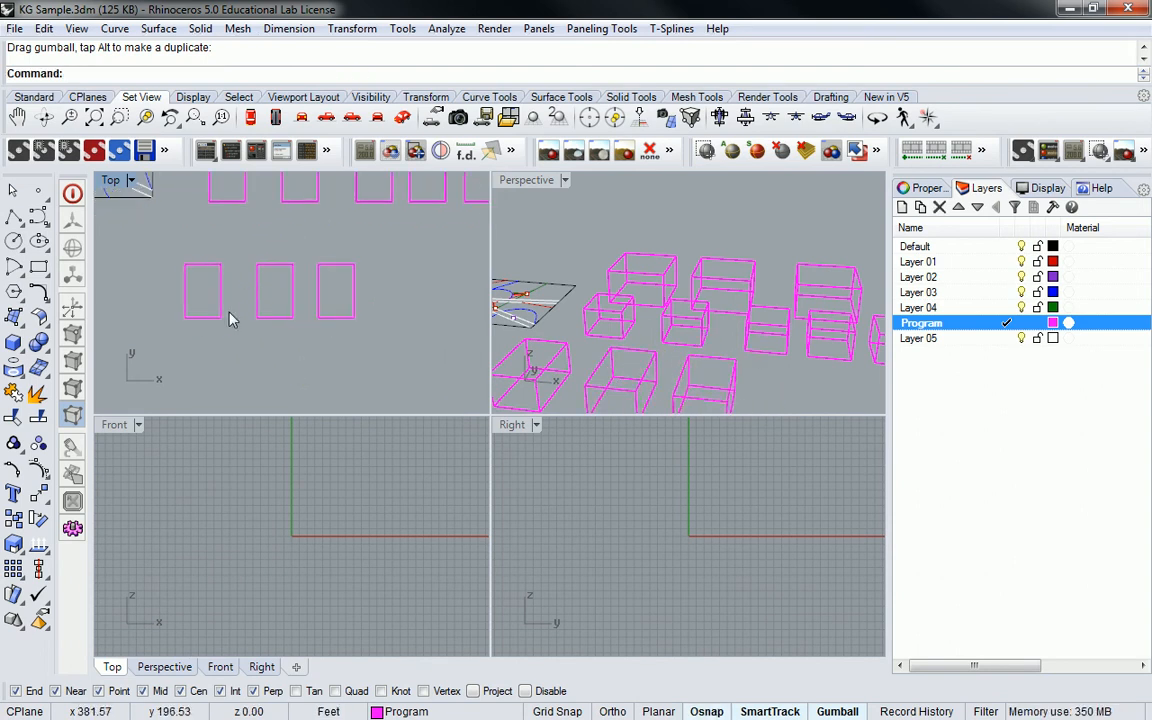
Shorten the middle 20' by 30' box by moving its front face 10' along the y axis
left_click_drag(218, 280, 285, 316)
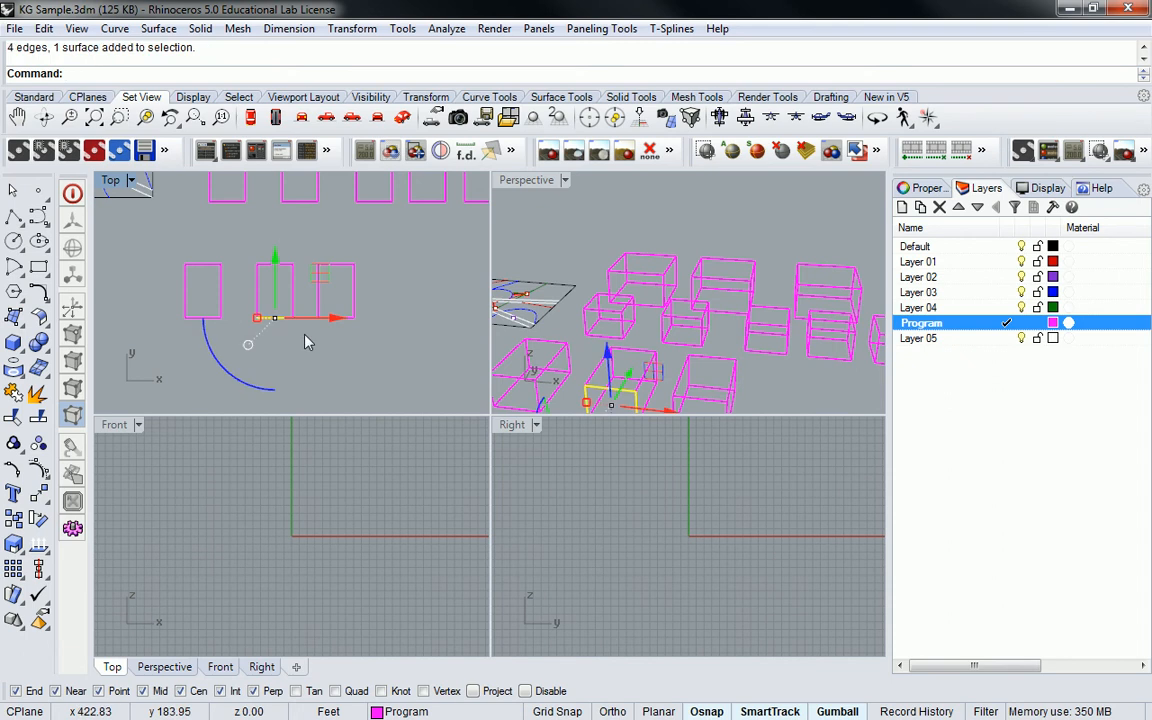
left_click(277, 265)
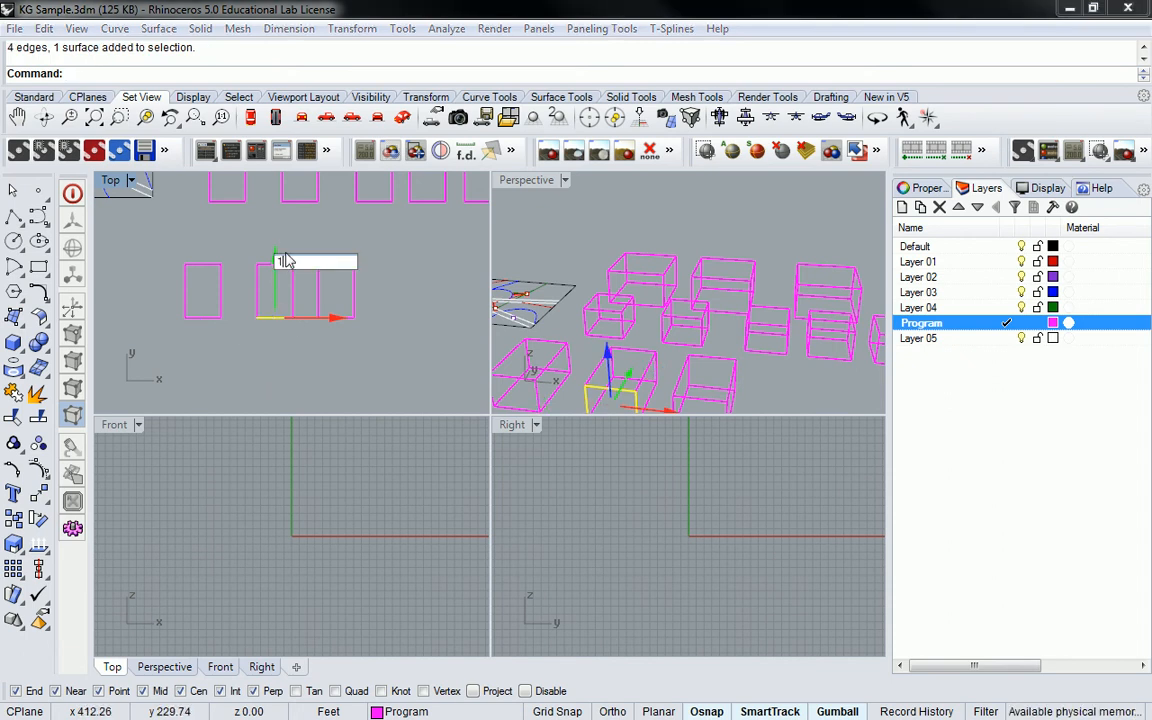
type("10'")
key("Return")
left_click(315, 282)
right_click_drag(334, 292, 277, 303)
left_click_drag(234, 251, 210, 315)
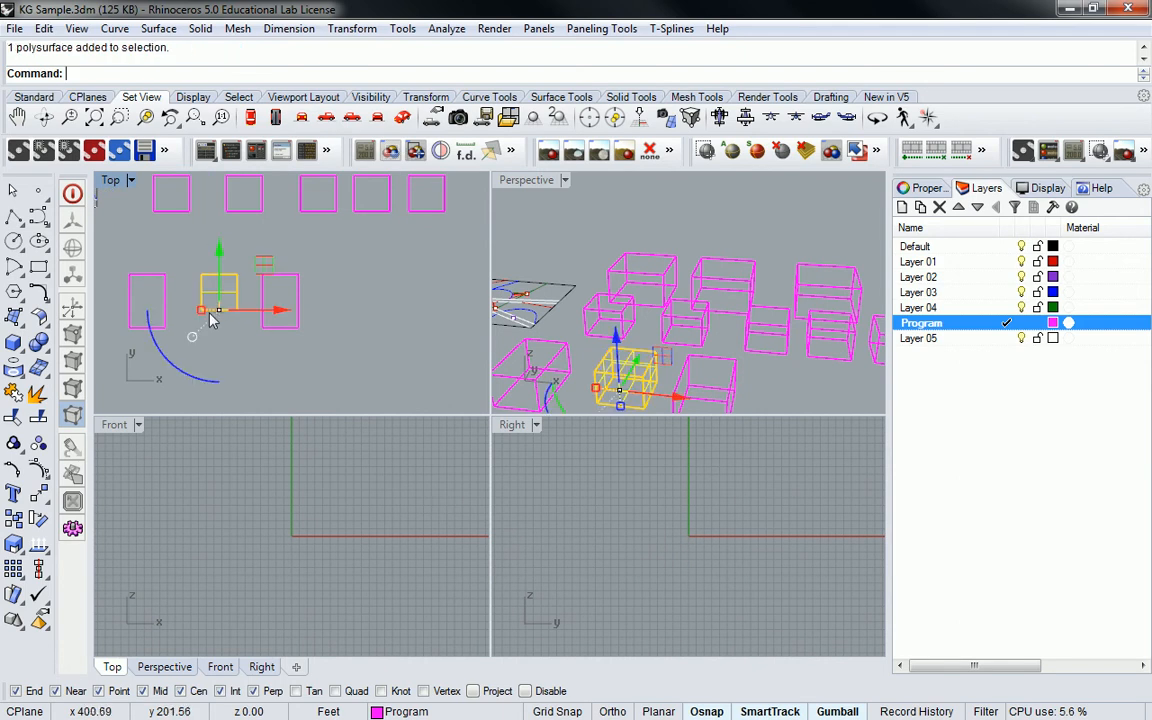
left_click(337, 311)
left_click(298, 306)
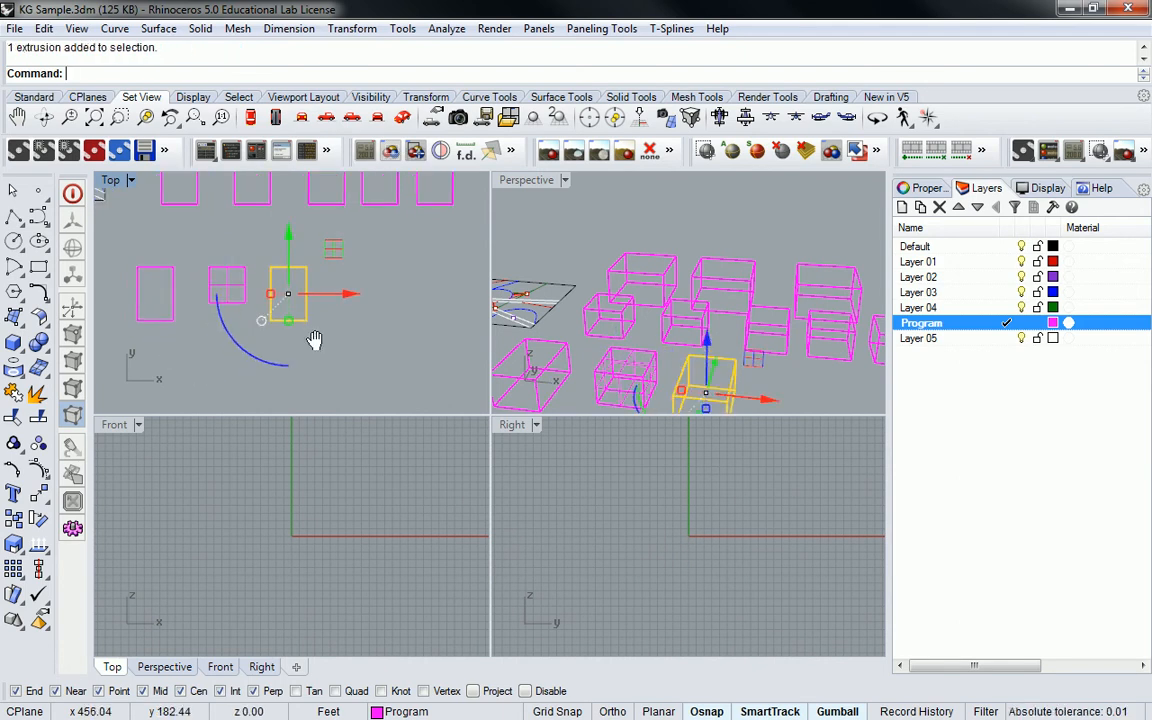
right_click_drag(309, 352, 322, 336)
left_click(322, 336)
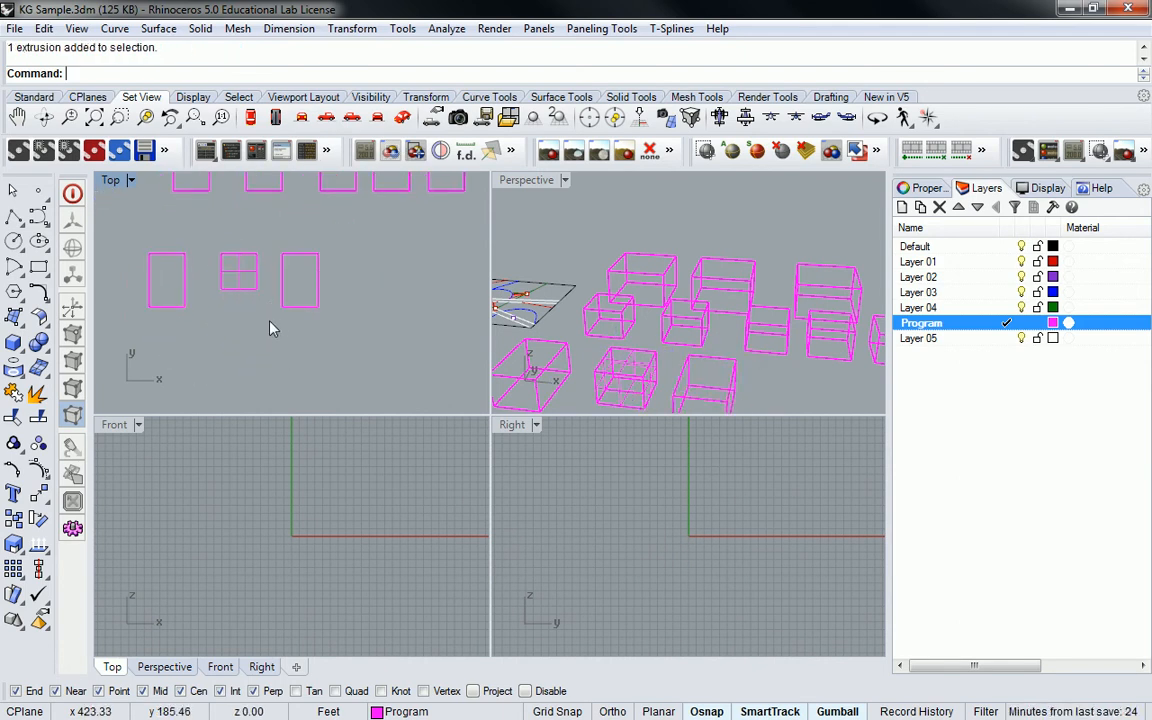
Lengthen the third 20' by 30' box by moving its front face -20' along the y axis
left_click_drag(350, 313, 352, 314)
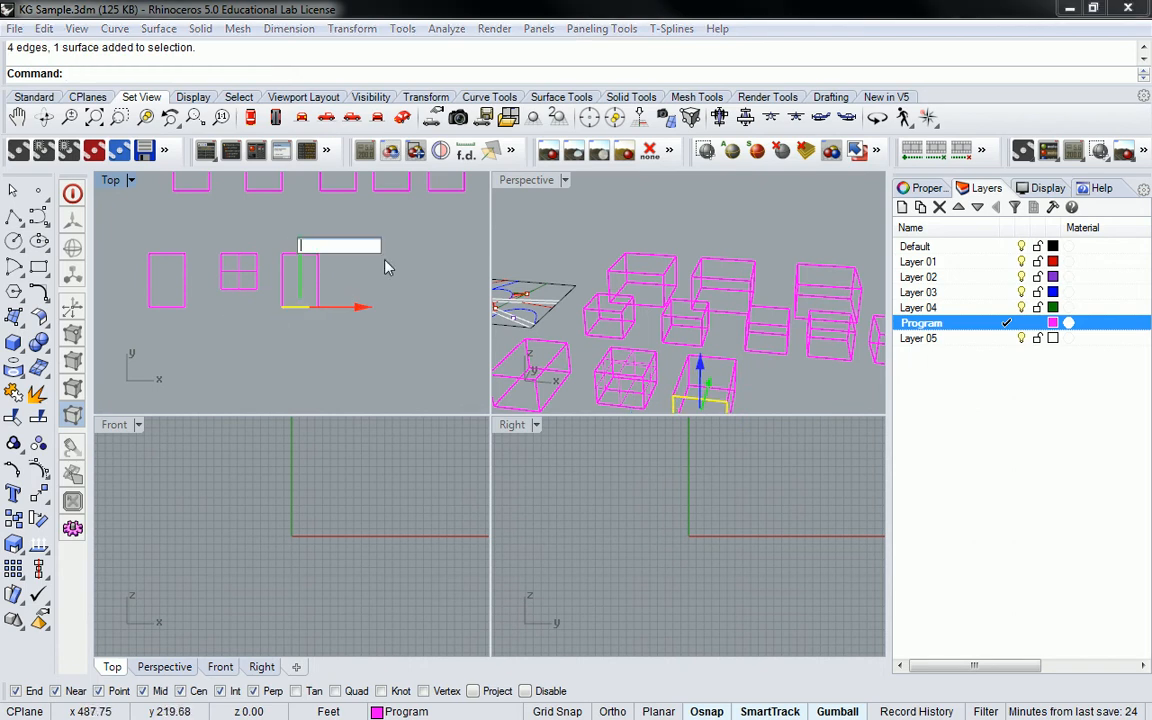
type("-230")
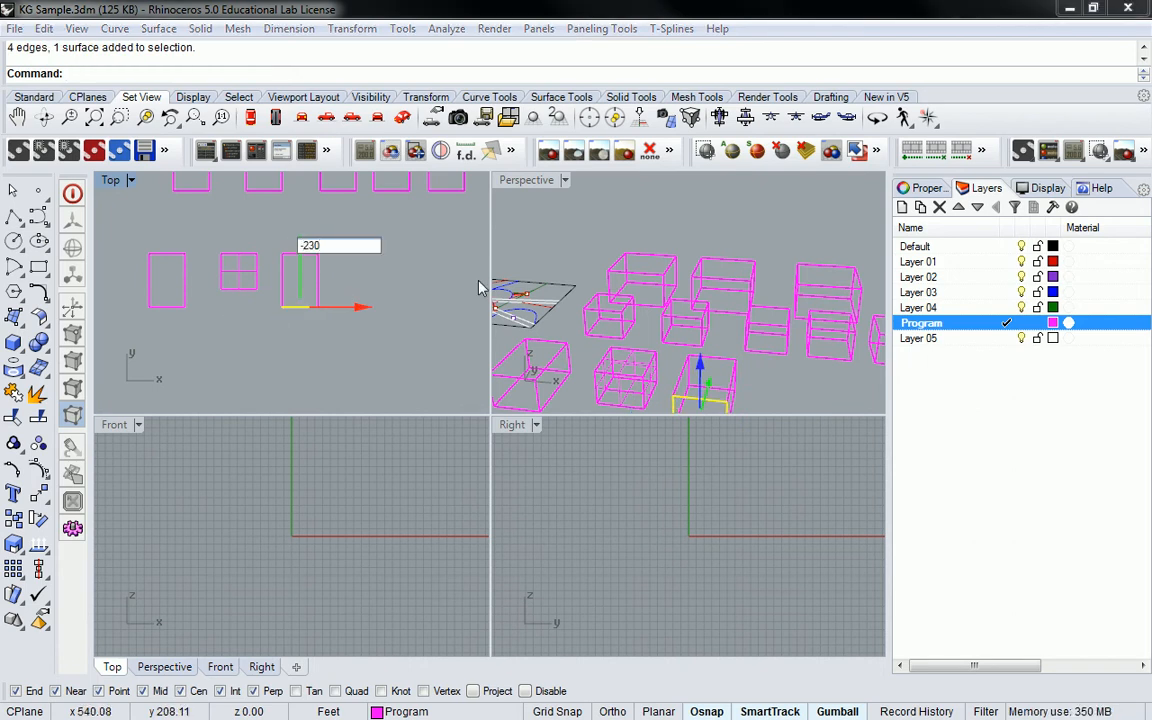
key("BackSpace")
key("BackSpace")
type("0")
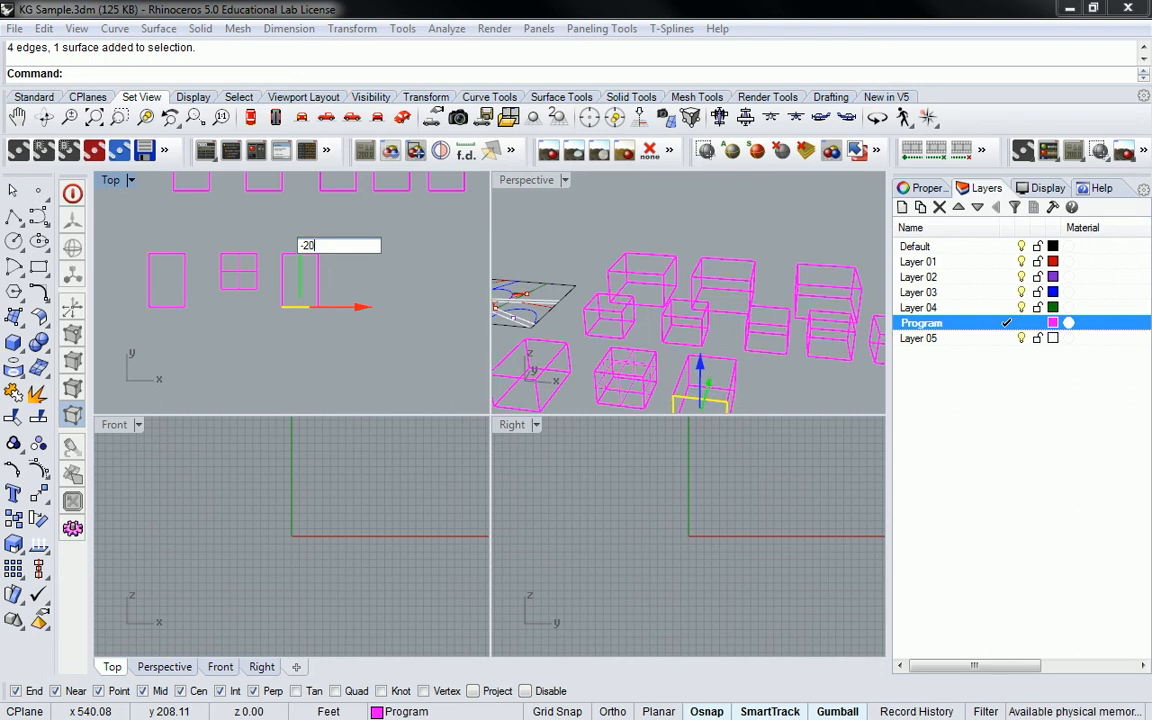
key("Return")
left_click(483, 308)
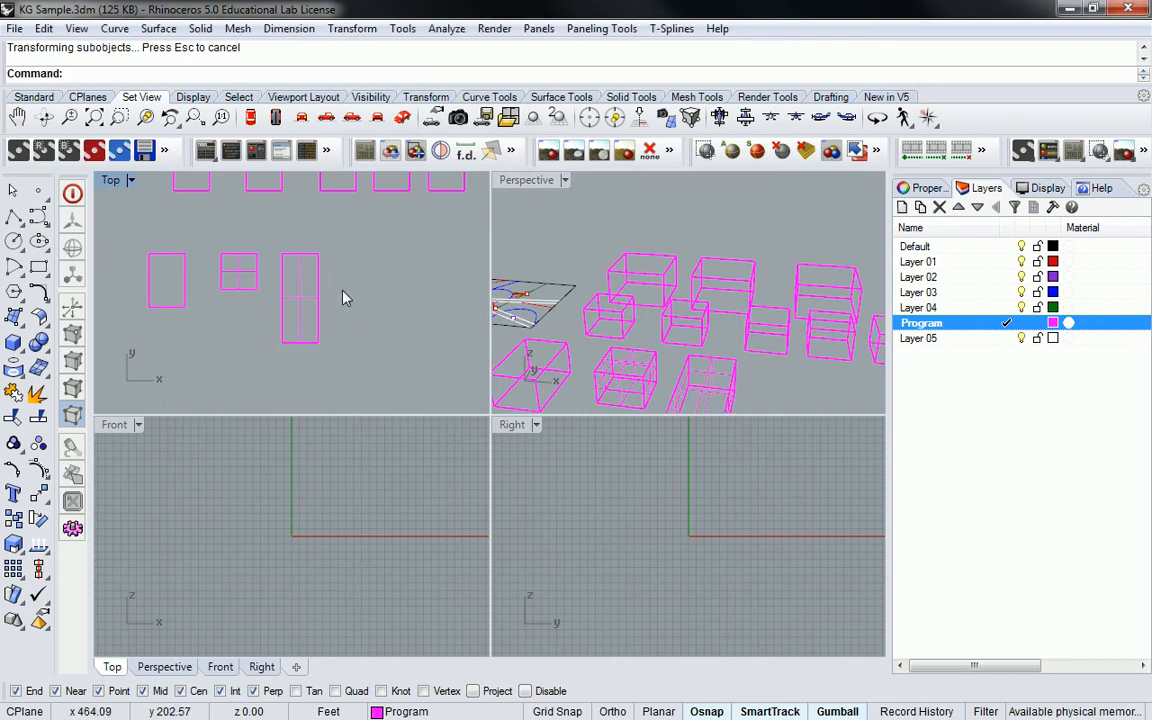
Undo the third box's last lengthening and move its front face -10' along the y axis instead
key("ctrl+z")
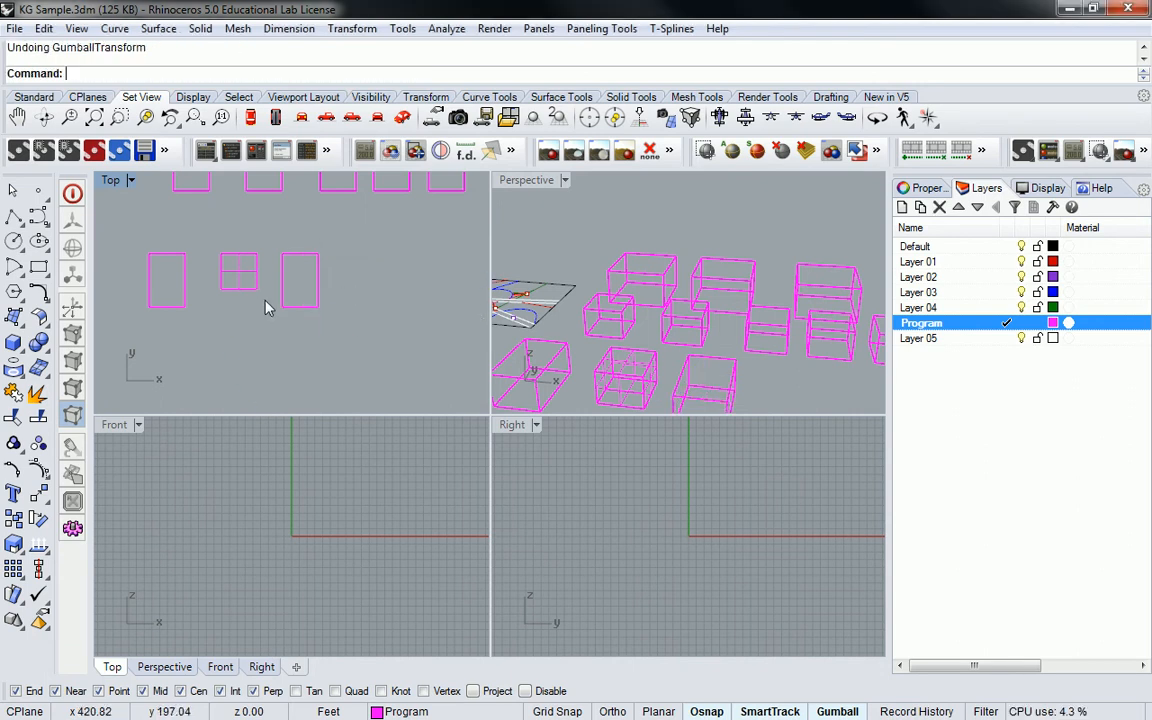
left_click_drag(264, 303, 378, 342, "ctrl+shift")
left_click(300, 246)
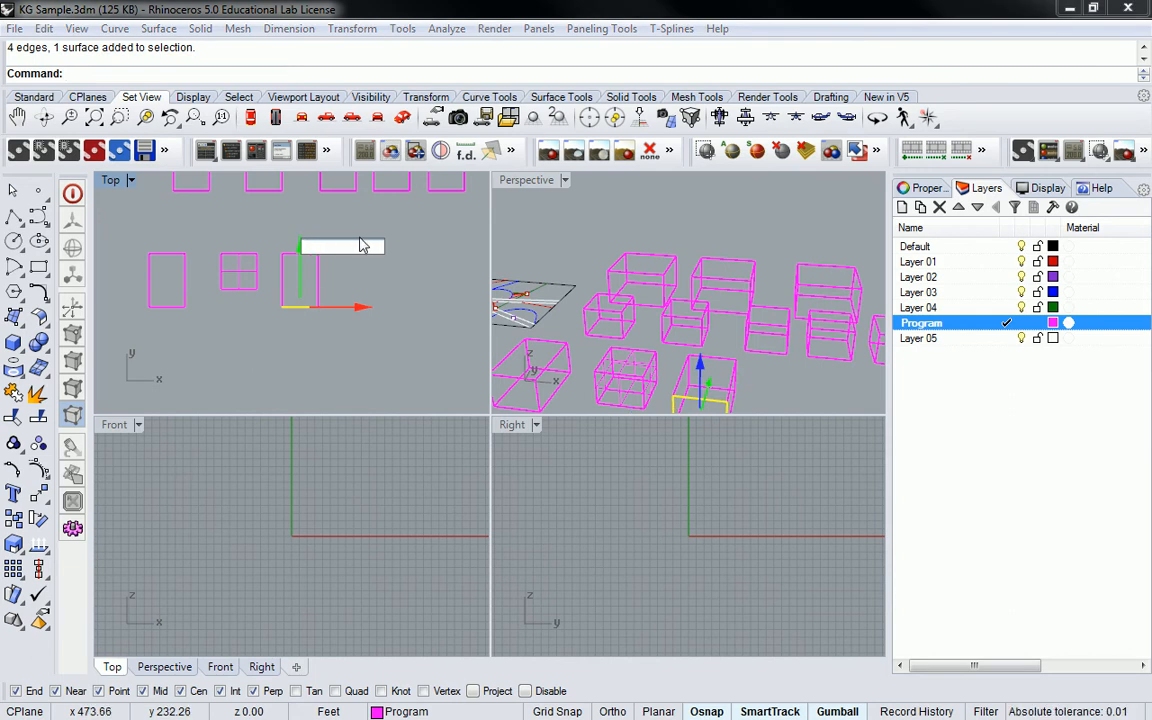
type("10")
key("Return")
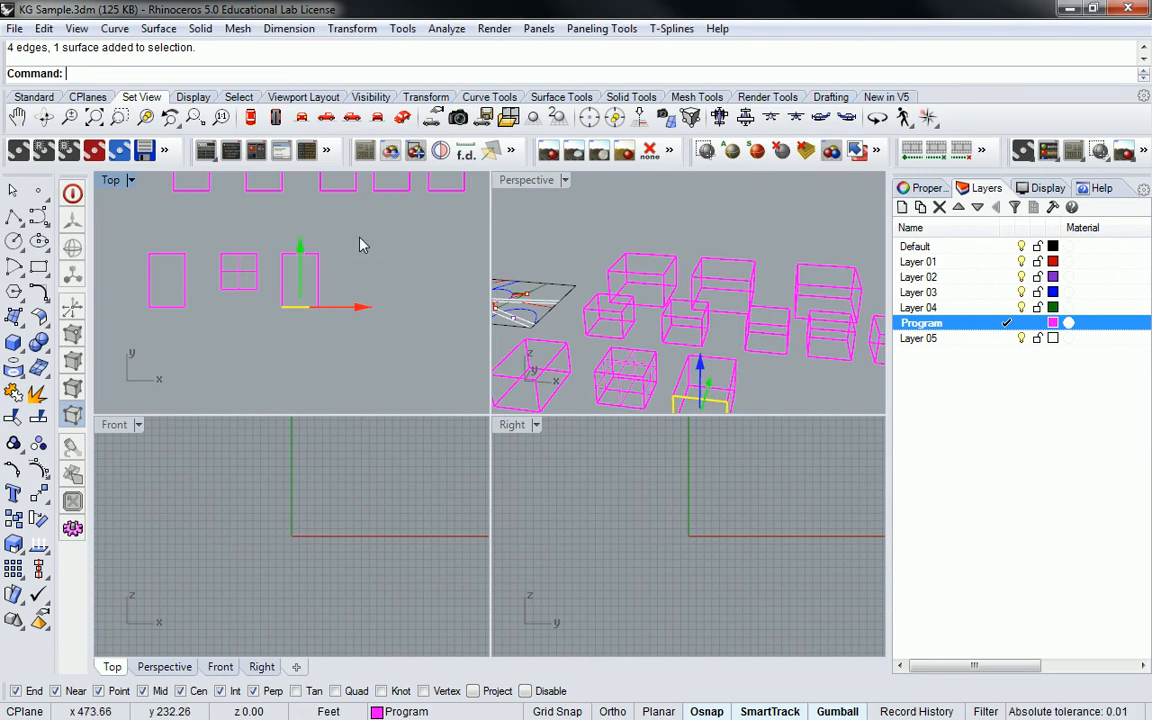
left_click(301, 245)
type("-10")
key("Return")
key("Escape")
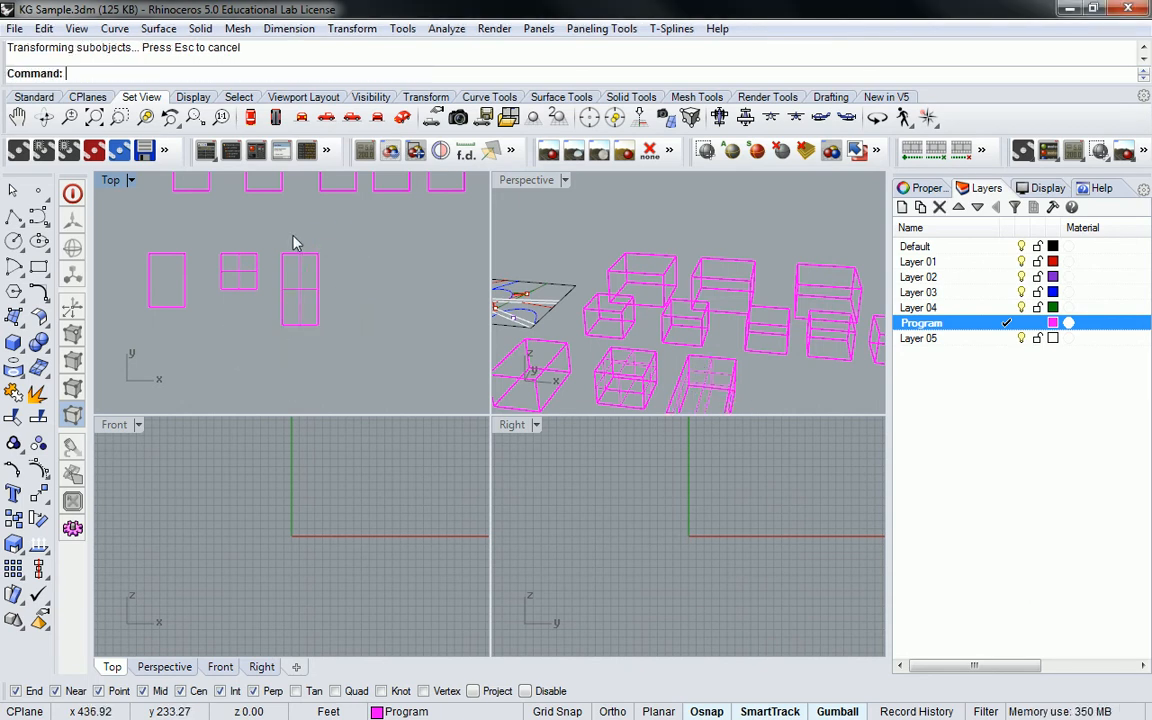
Widen the third box by moving its right side face 5' along the x axis, and measure its top face's area
left_click_drag(305, 239, 346, 337, "ctrl+shift")
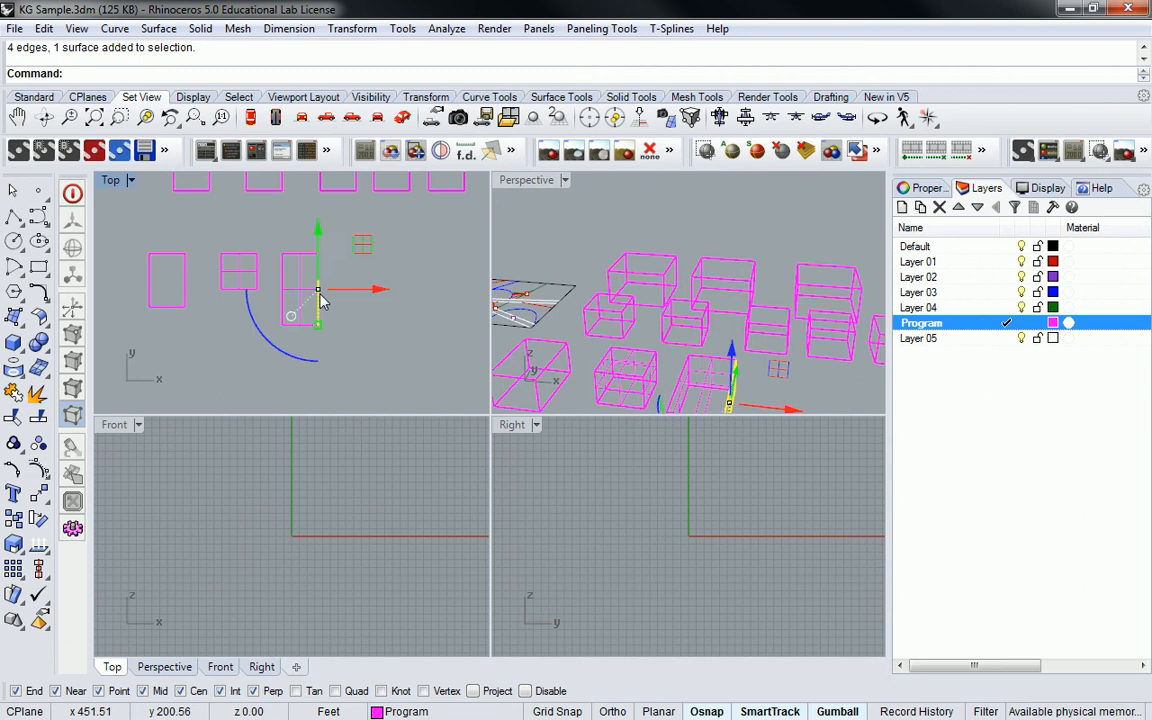
left_click(370, 298)
type("5")
key("Return")
key("Escape")
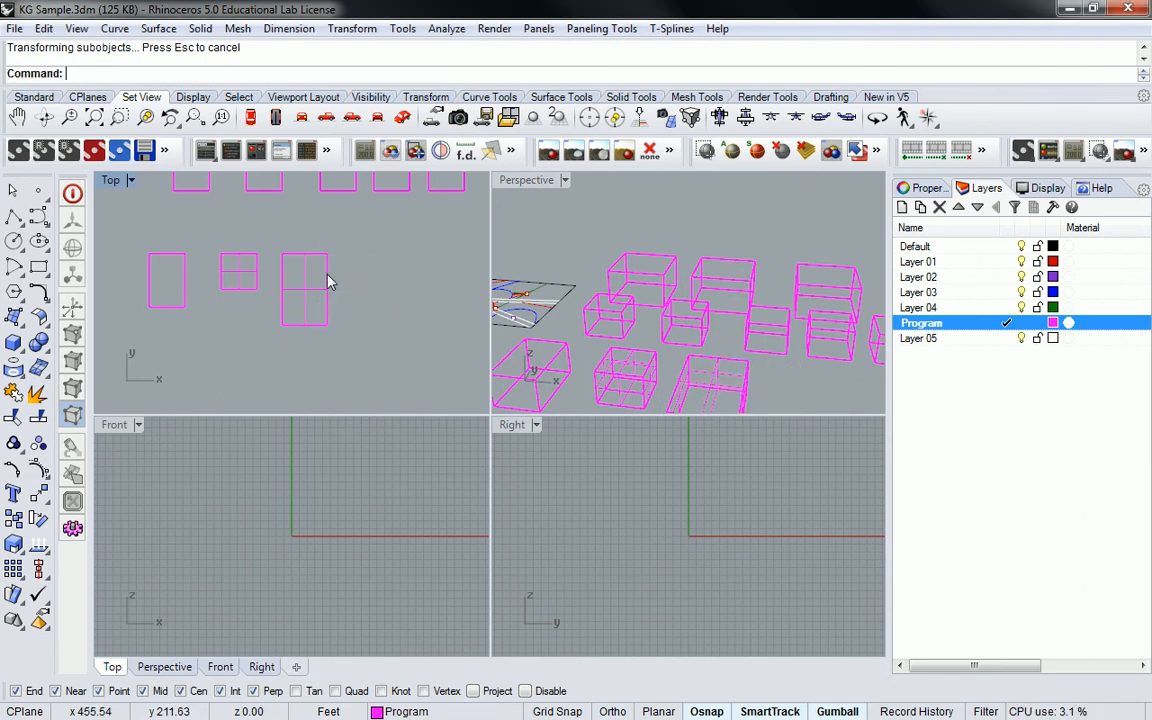
left_click(324, 302, "ctrl+shift")
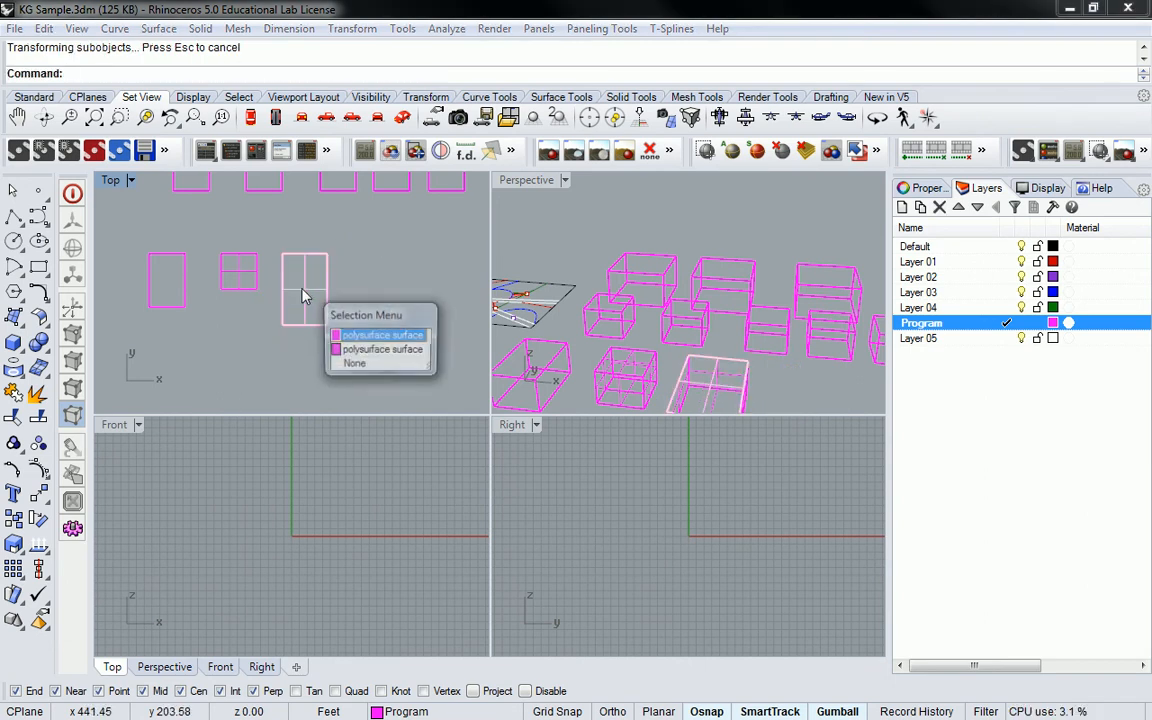
left_click(370, 336)
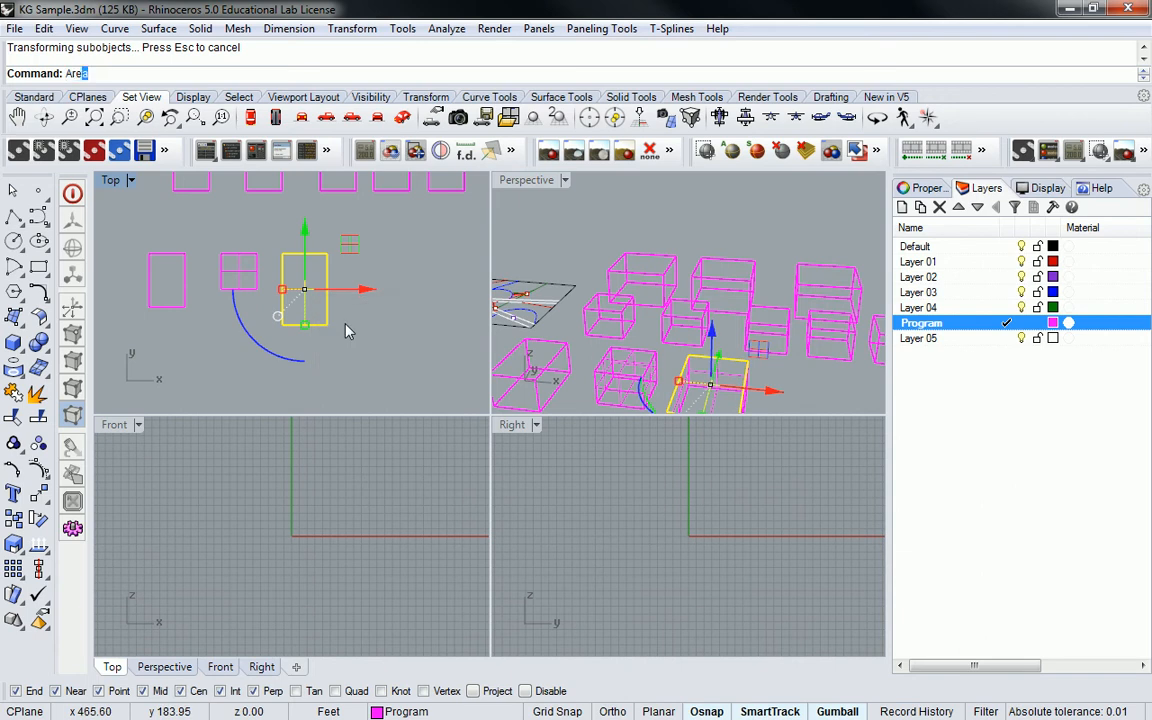
Shorten the third box by moving its front face 5' along the y axis, and measure its top face's area
right_click_drag(308, 228, 224, 240)
key("Escape")
left_click(220, 300, "ctrl+shift")
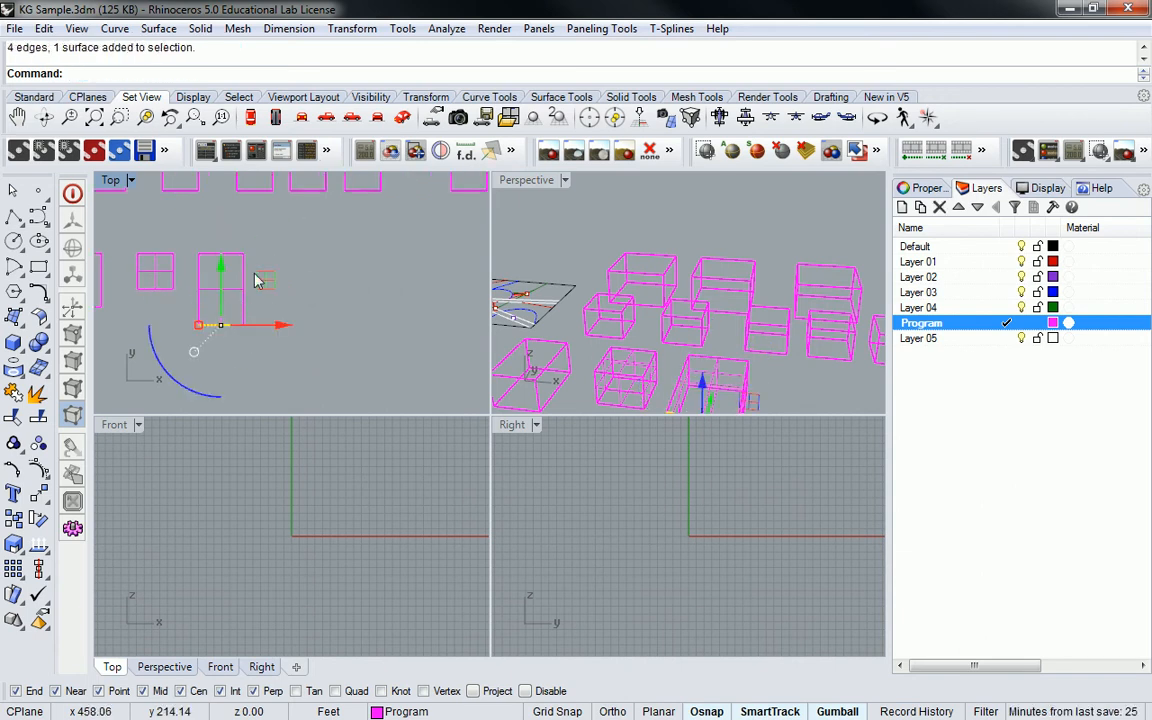
left_click(224, 265)
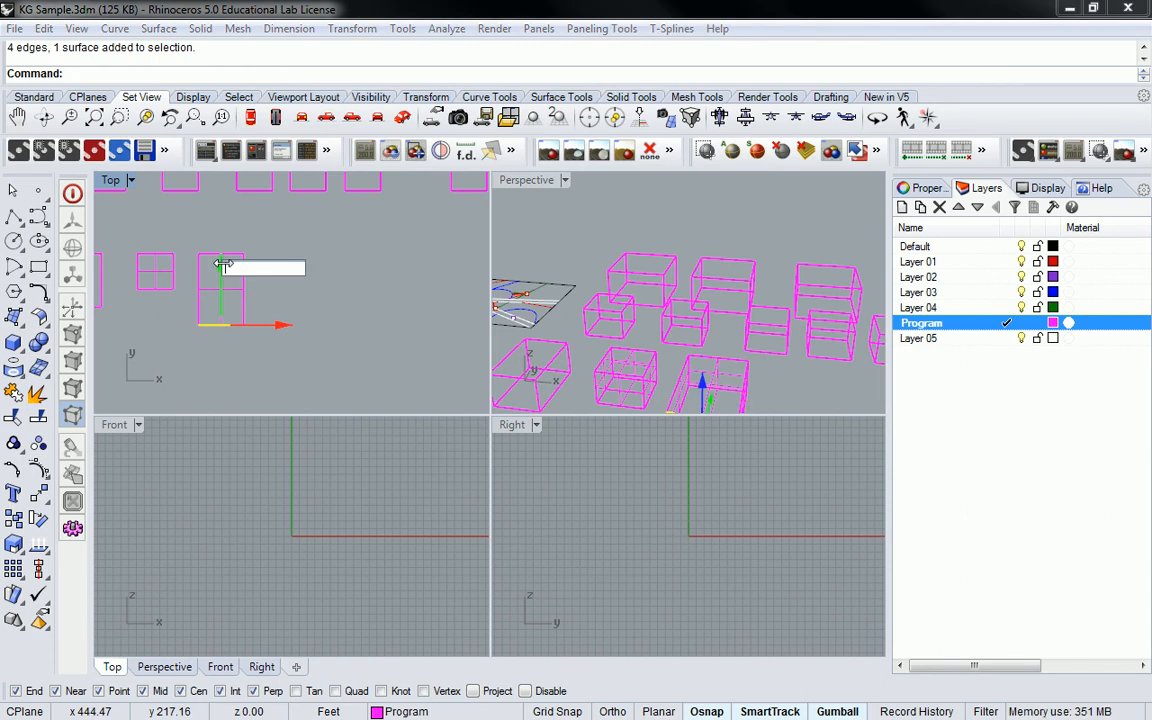
type("5")
key("Return")
key("Escape")
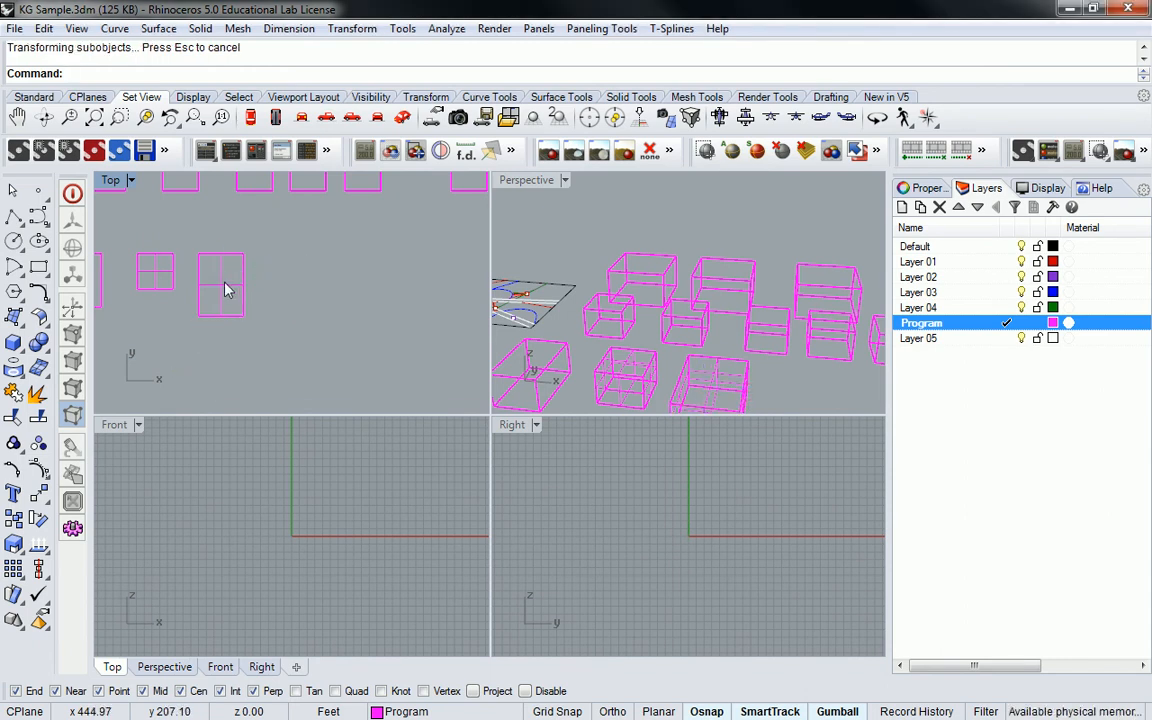
left_click(226, 290, "ctrl+shift")
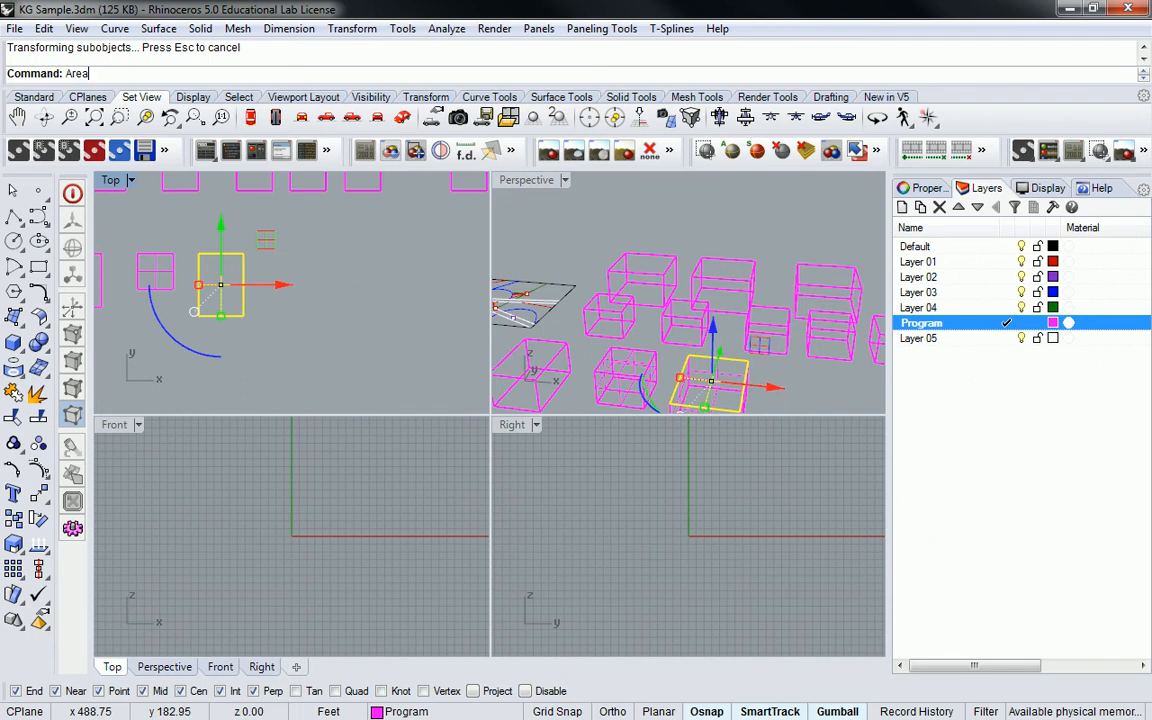
key("Return")
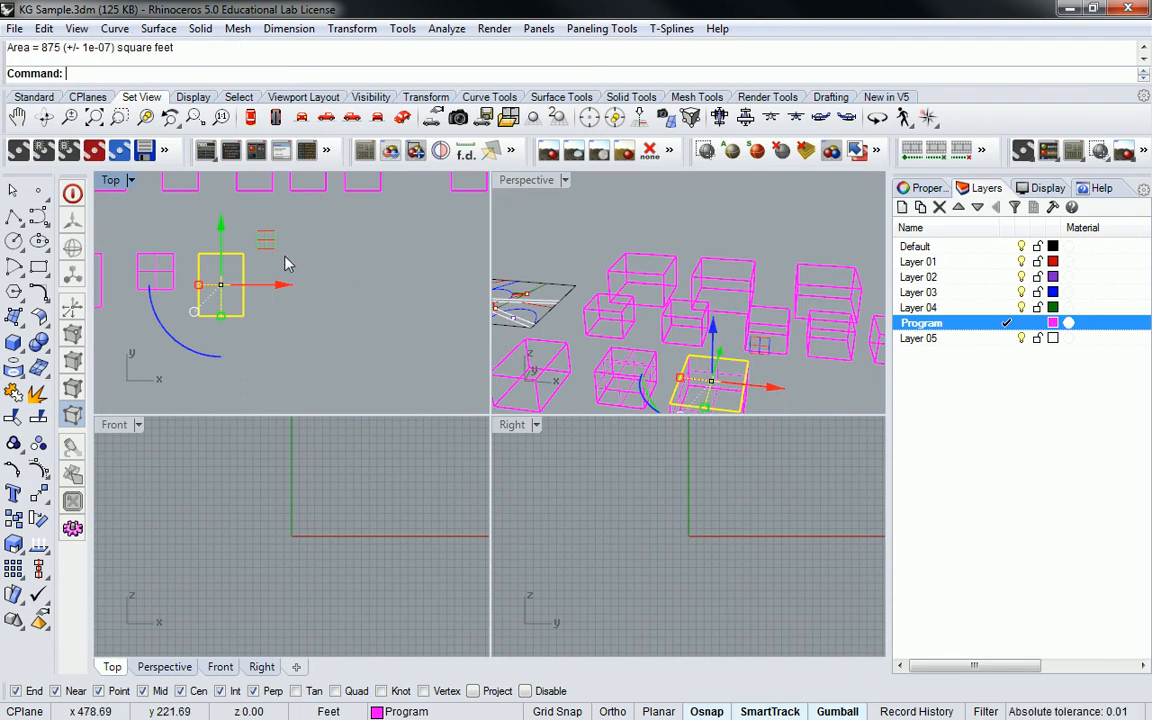
left_click(345, 229)
Maximize the perspective view and examine the rows of program boxes beside the site drawing
scroll(332, 215, "down", 7)
right_click_drag(332, 215, 363, 291)
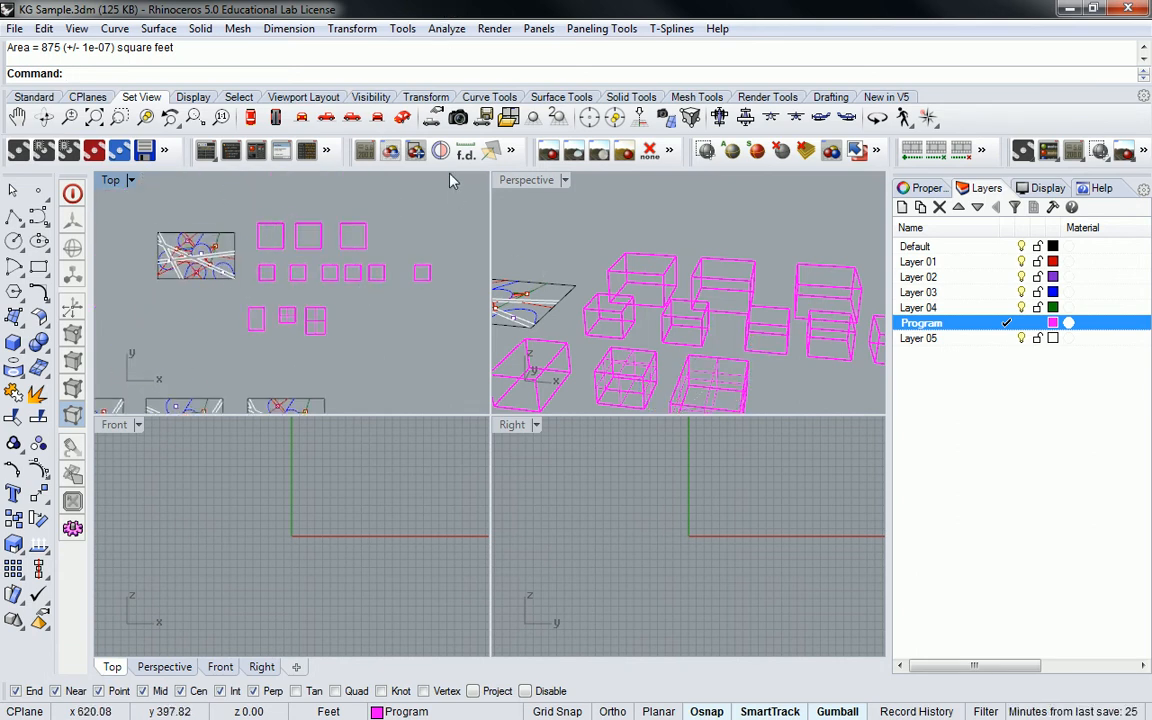
double_click(527, 180)
right_click_drag(494, 303, 511, 335)
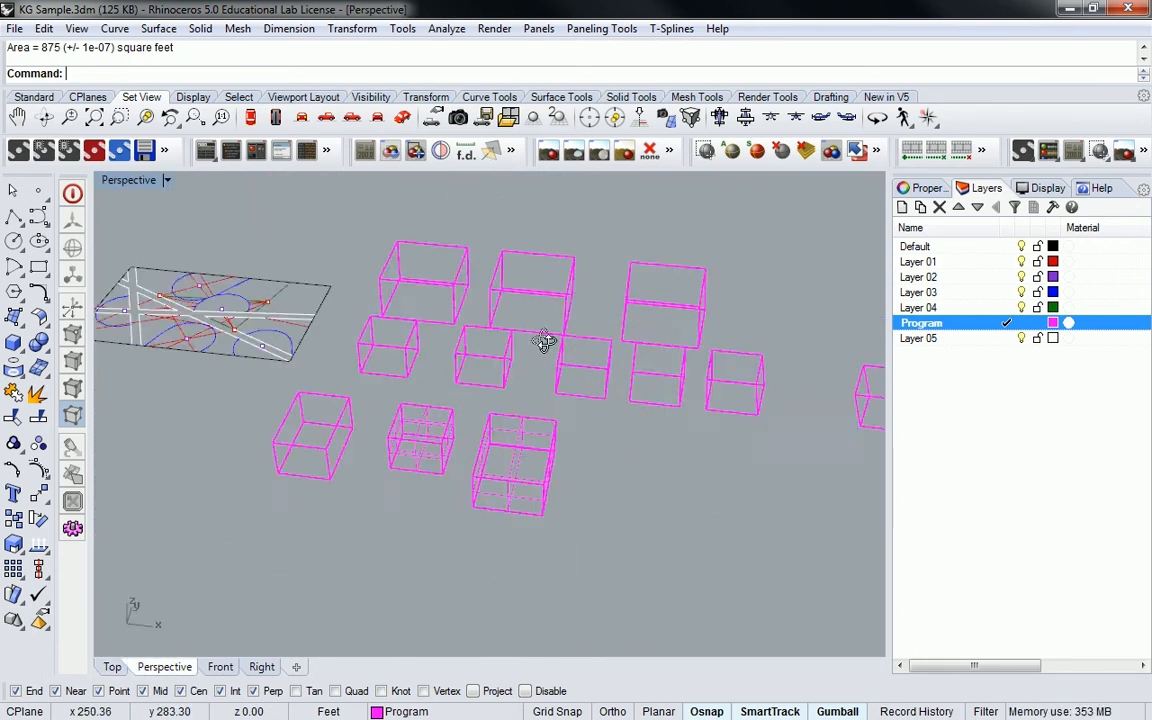
scroll(505, 334, "down", 3)
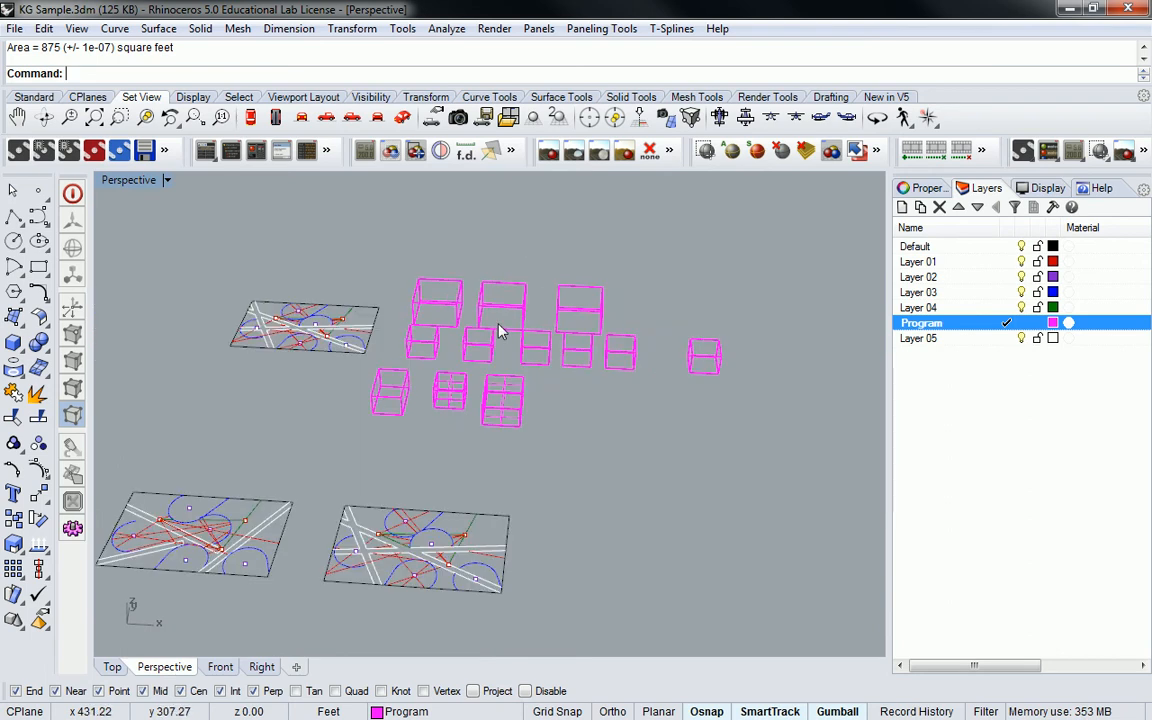
scroll(545, 275, "up", 5)
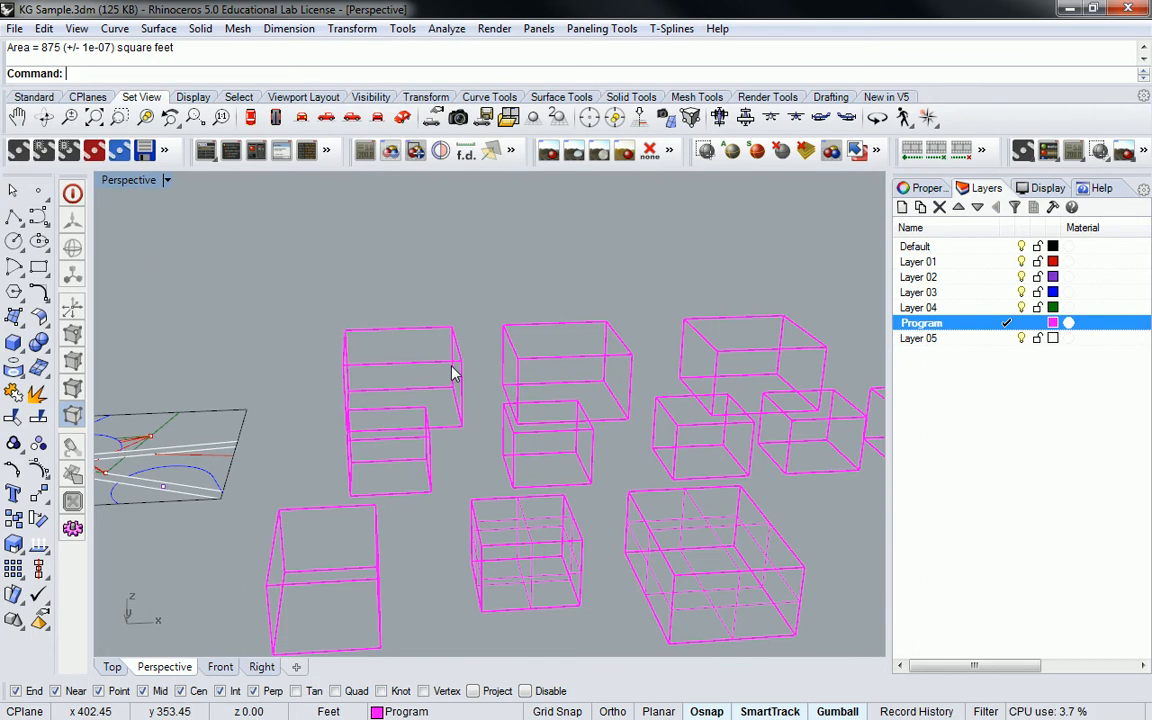
right_click_drag(455, 373, 483, 440)
scroll(483, 440, "down", 6)
right_click_drag(244, 316, 148, 202, "shift")
right_click_drag(486, 284, 549, 389)
scroll(563, 301, "up", 6)
Move the first box of the largest-box row by its bottom back-right corner onto the site drawing's back-right corner
left_click(576, 333)
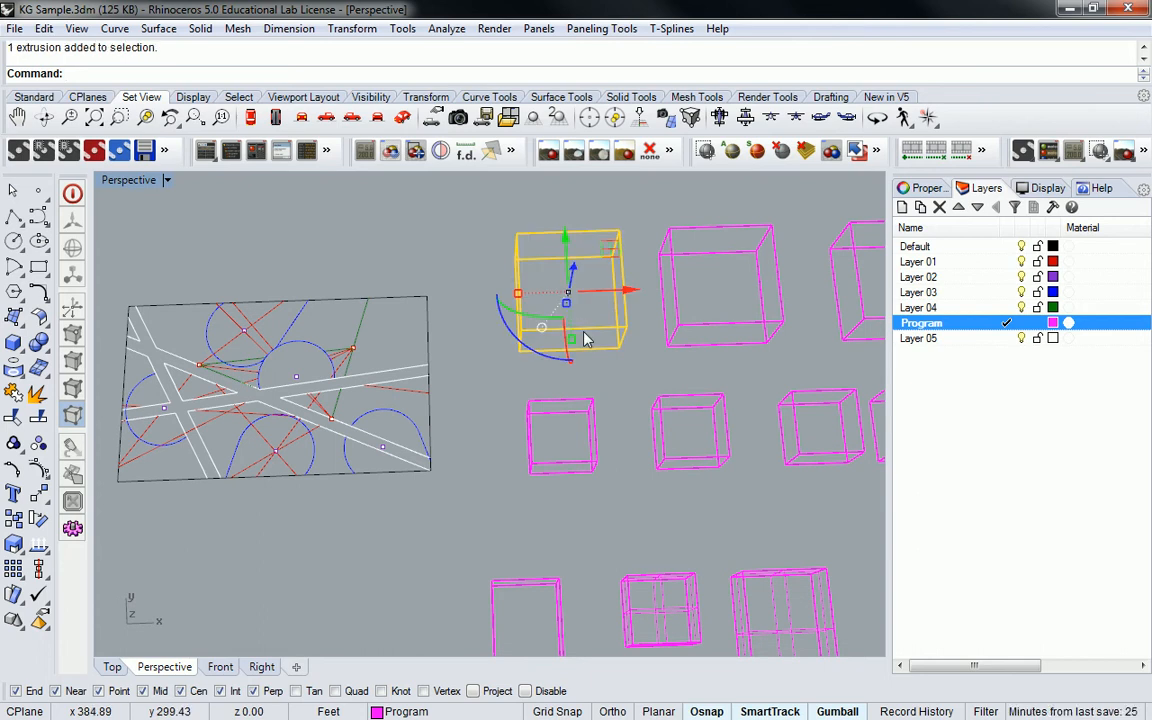
right_click_drag(612, 287, 342, 352)
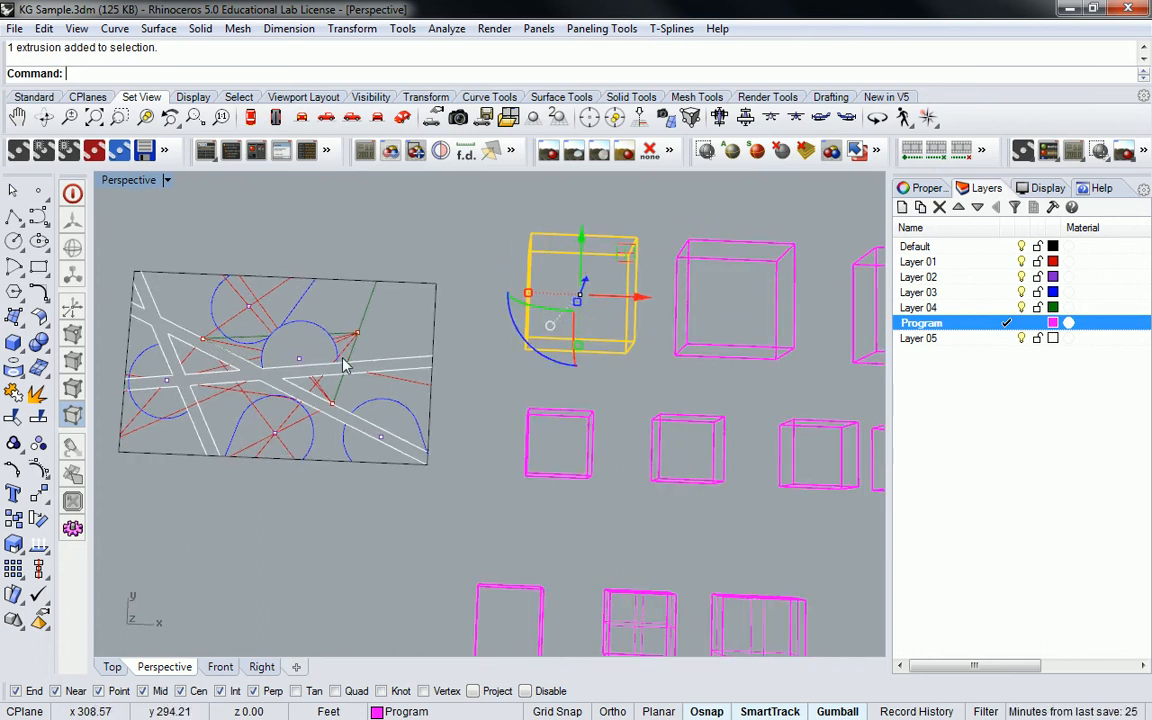
right_click_drag(452, 337, 408, 315)
scroll(415, 322, "up", 6)
scroll(421, 324, "down", 3)
right_click_drag(530, 400, 470, 352)
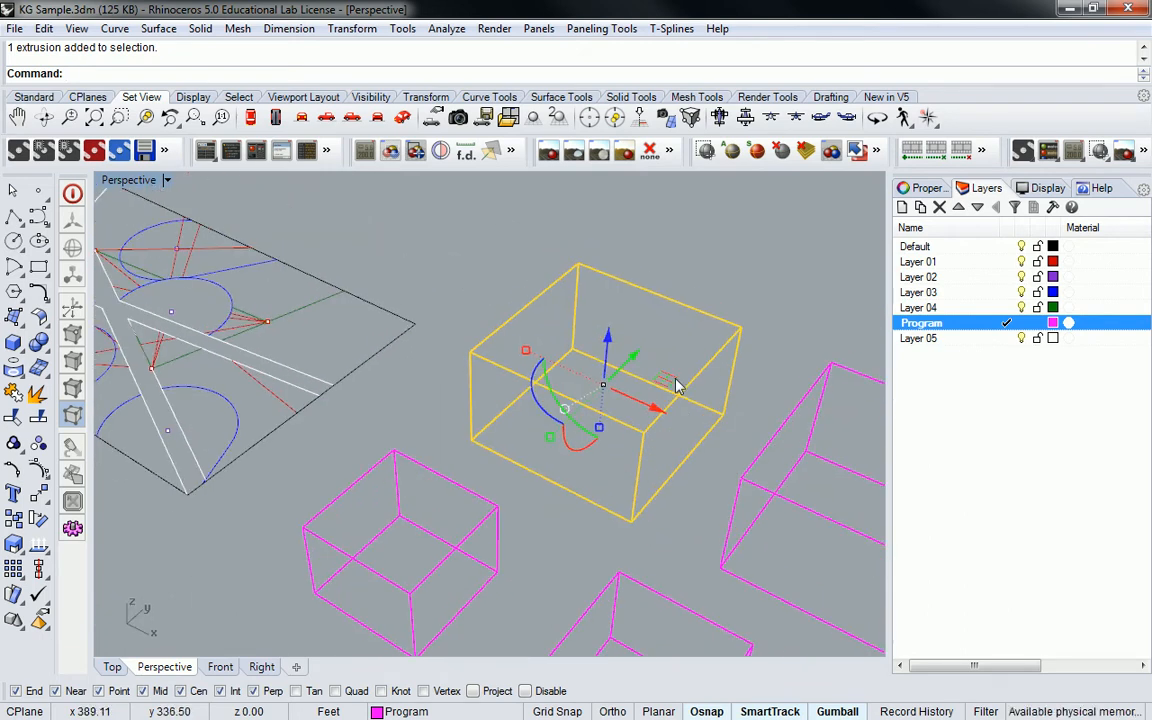
key("Return")
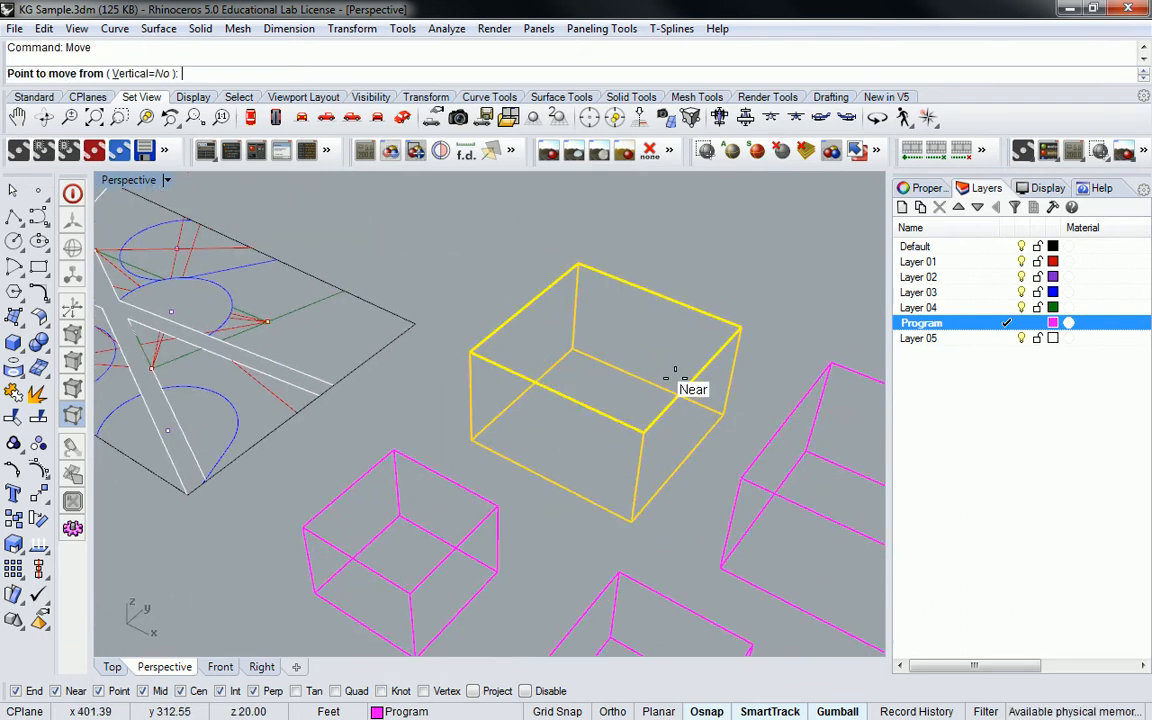
left_click(720, 415)
left_click(424, 322)
Lower the box on the site by half its height, moving its vertical corner edge's midpoint to the edge's bottom end
right_click_drag(424, 325, 437, 323)
scroll(438, 318, "down", 6)
right_click_drag(326, 317, 466, 350, "shift")
scroll(466, 350, "up", 7)
right_click_drag(578, 382, 533, 328)
right_click(533, 333)
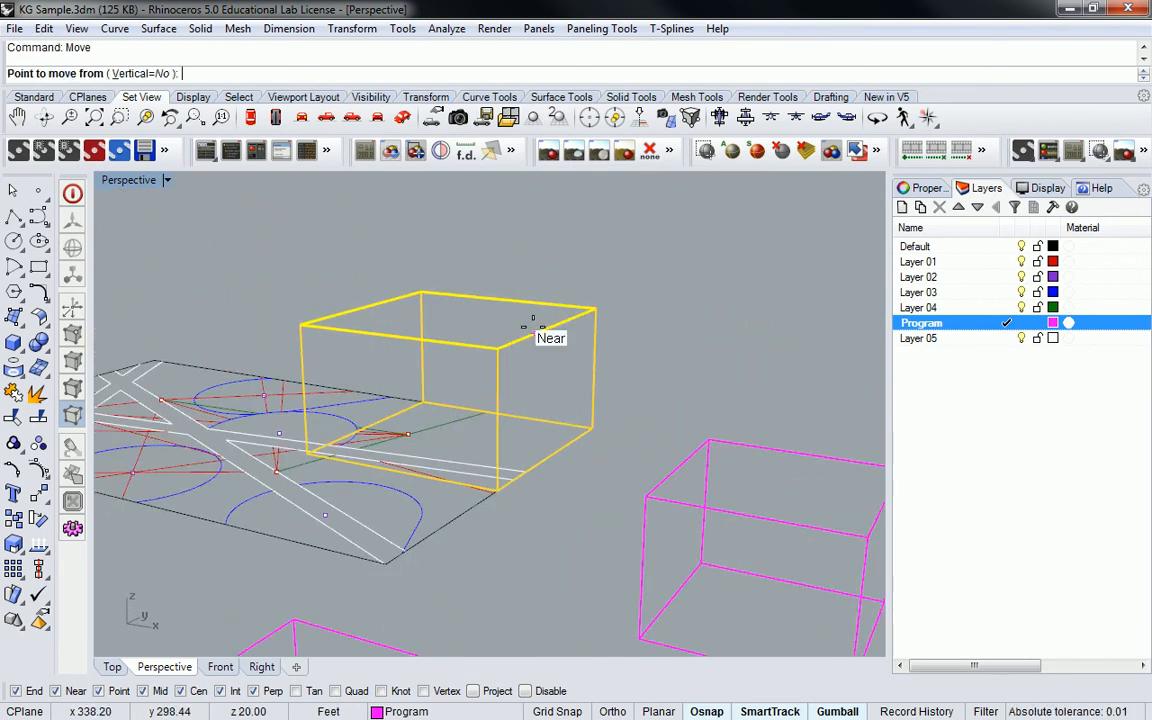
left_click(594, 368)
left_click(597, 437)
right_click_drag(490, 401, 587, 428)
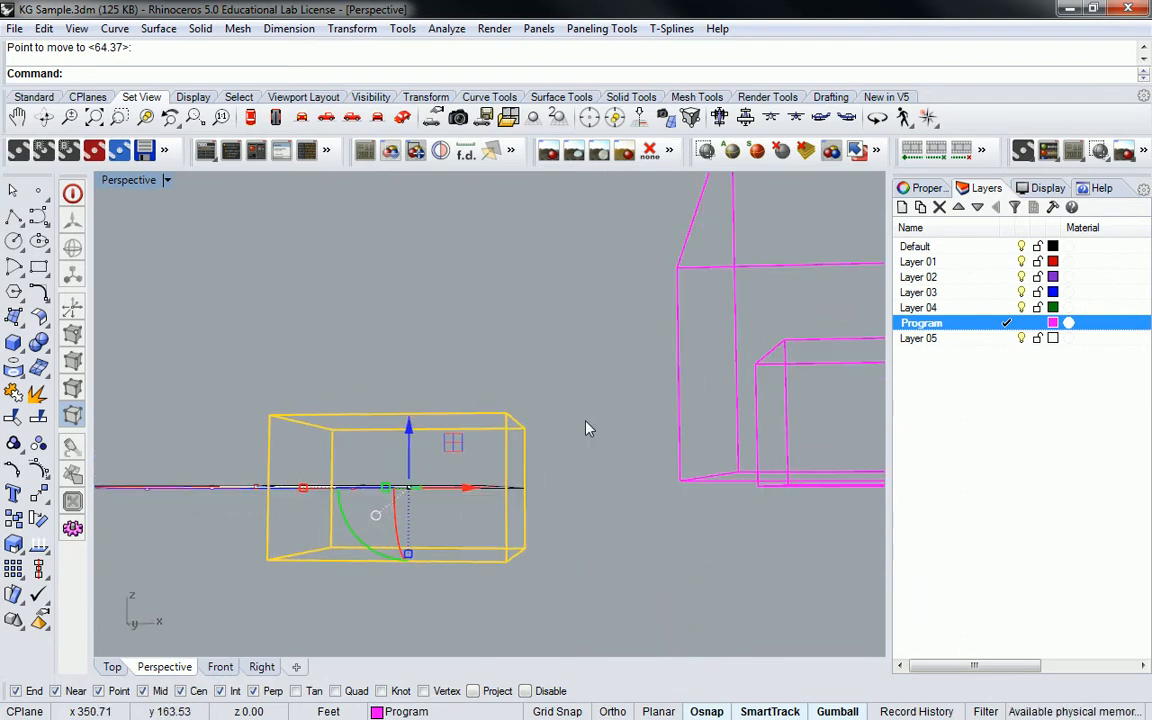
right_click_drag(489, 393, 532, 448)
left_click(616, 391)
Return to the four-viewport layout with the site drawing framed in the top view
scroll(524, 430, "down", 6)
double_click(145, 180)
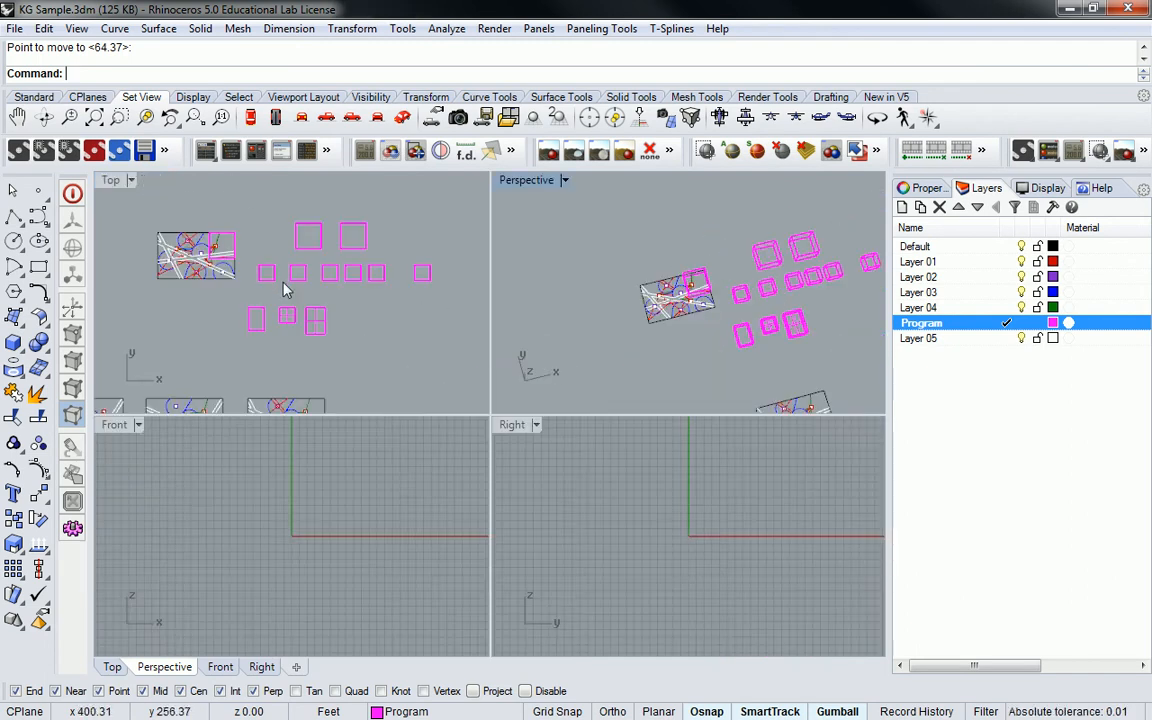
scroll(345, 256, "up", 5)
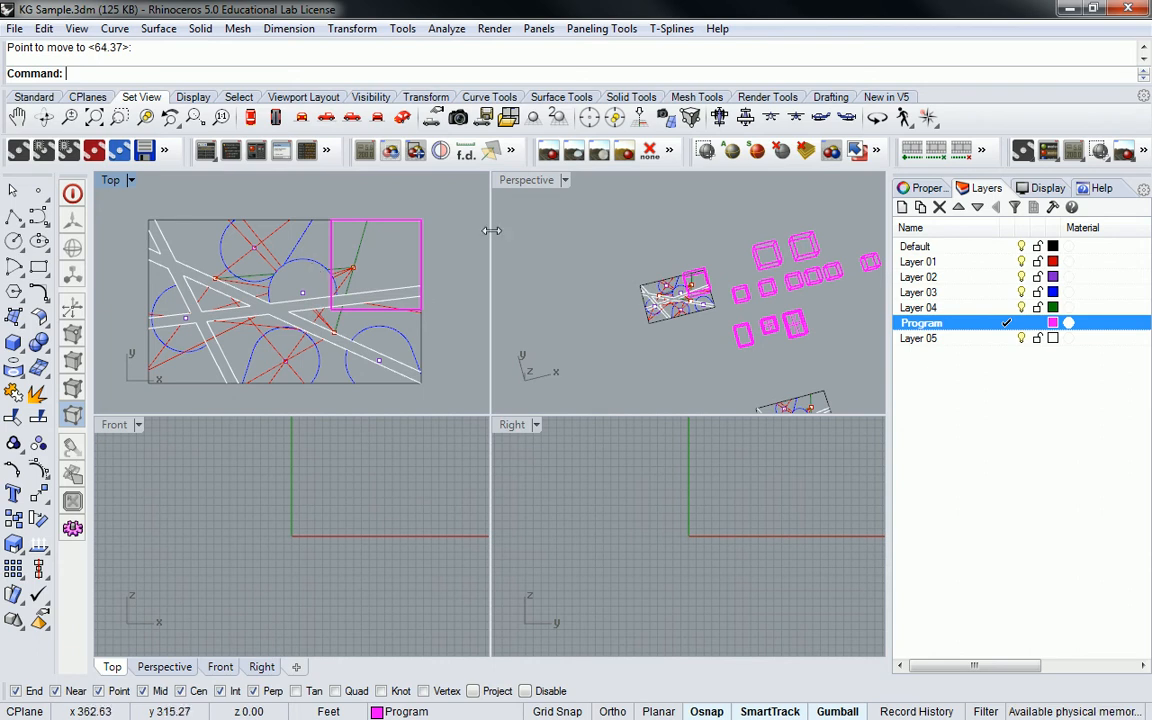
right_click_drag(638, 286, 781, 301)
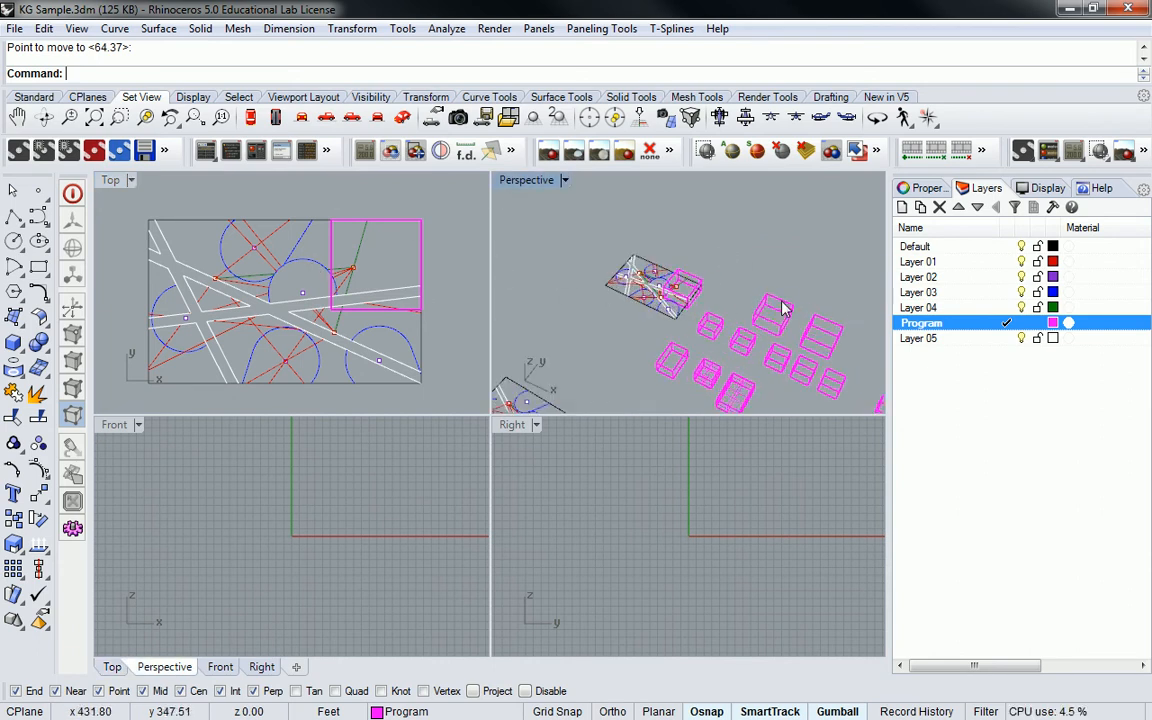
Move the next large box by its centre onto the site point where the red lines meet the lower end of the green line
scroll(791, 291, "up", 6)
left_click(790, 298)
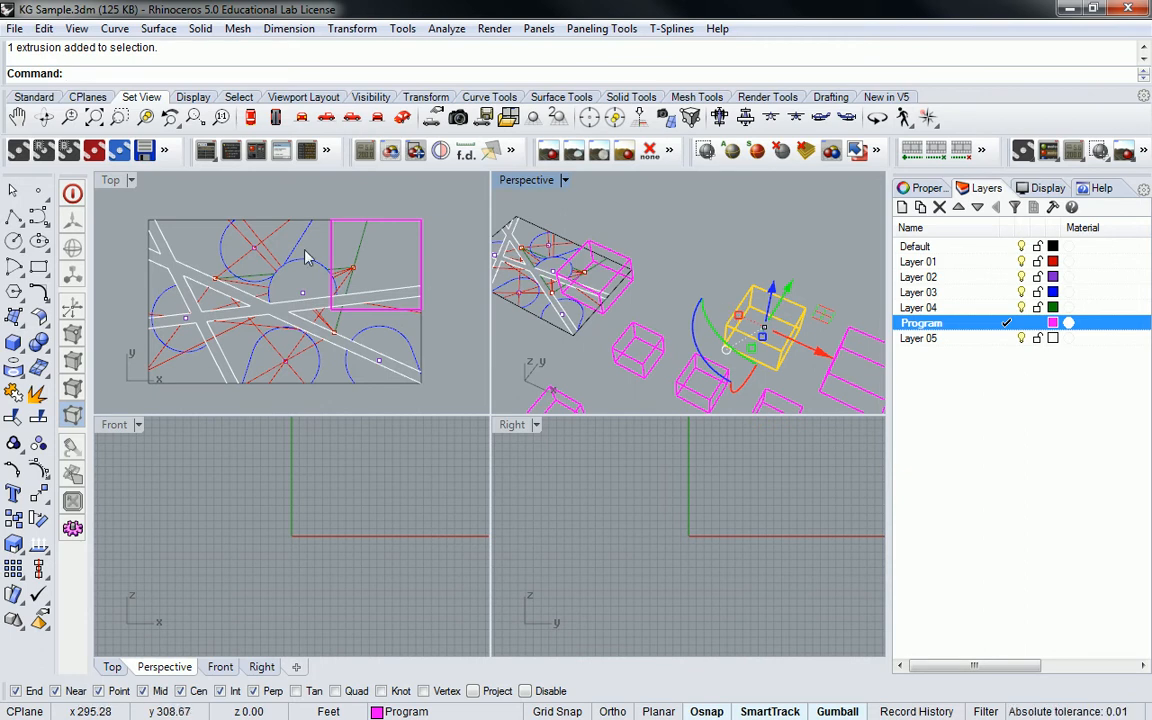
right_click_drag(552, 299, 680, 305)
scroll(771, 318, "up", 5)
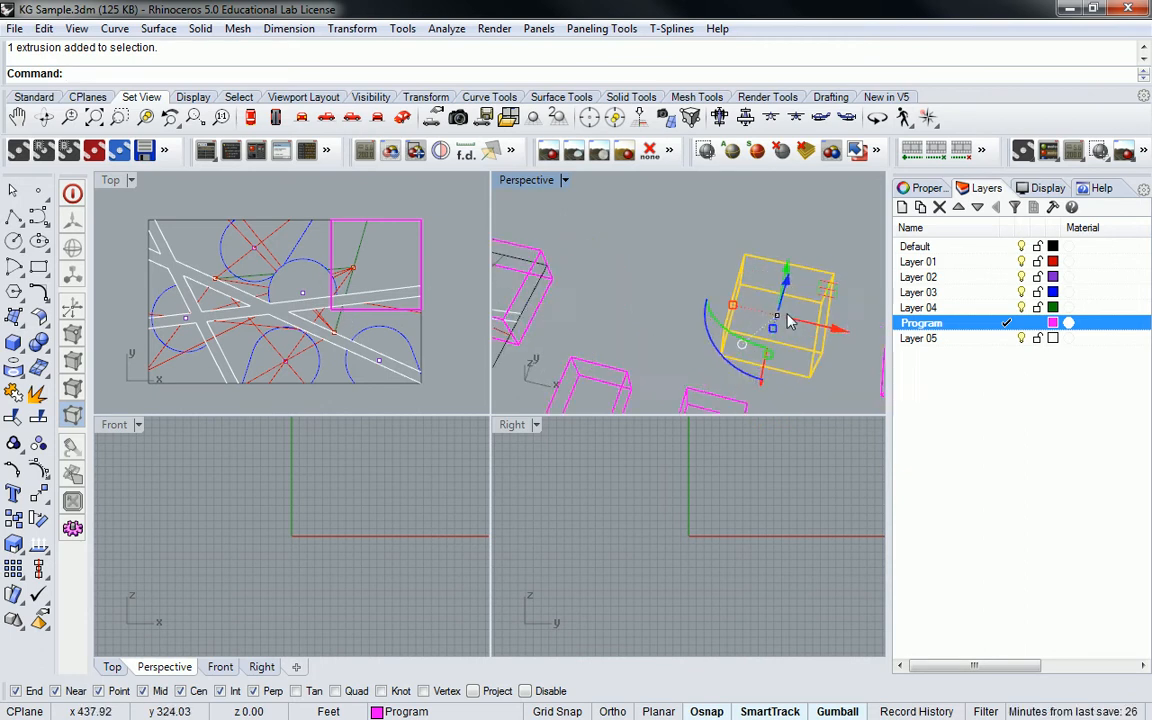
key("Return")
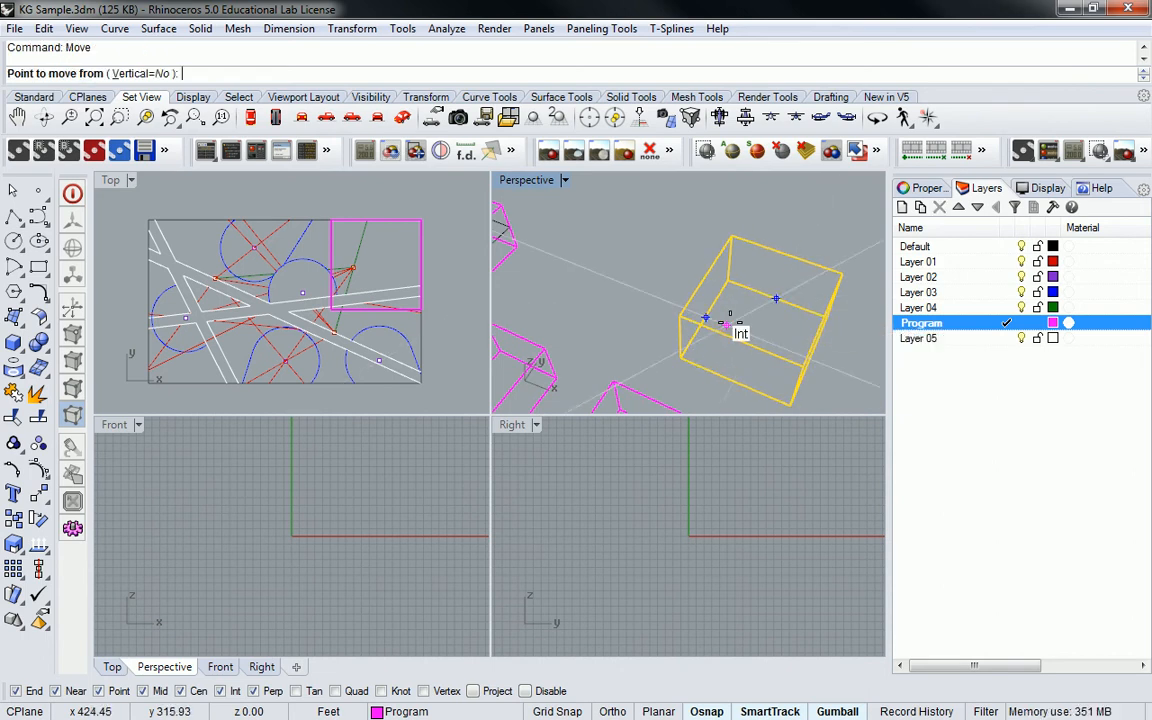
left_click(766, 331)
scroll(610, 305, "down", 5)
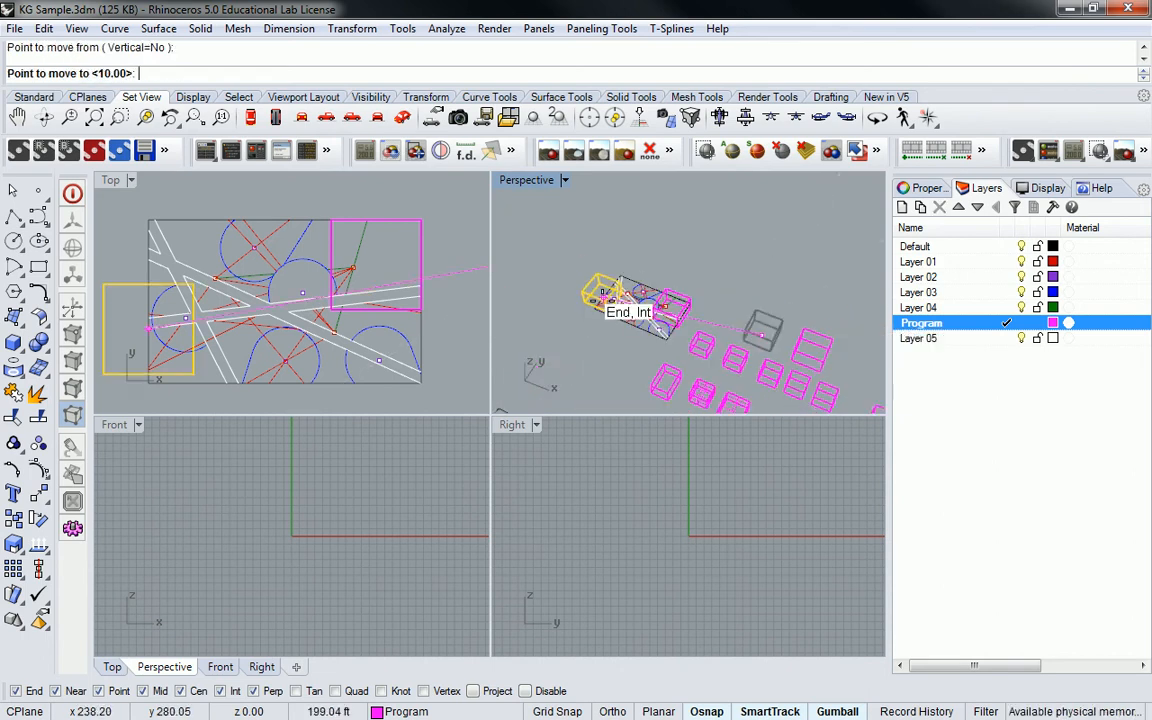
scroll(690, 312, "up", 6)
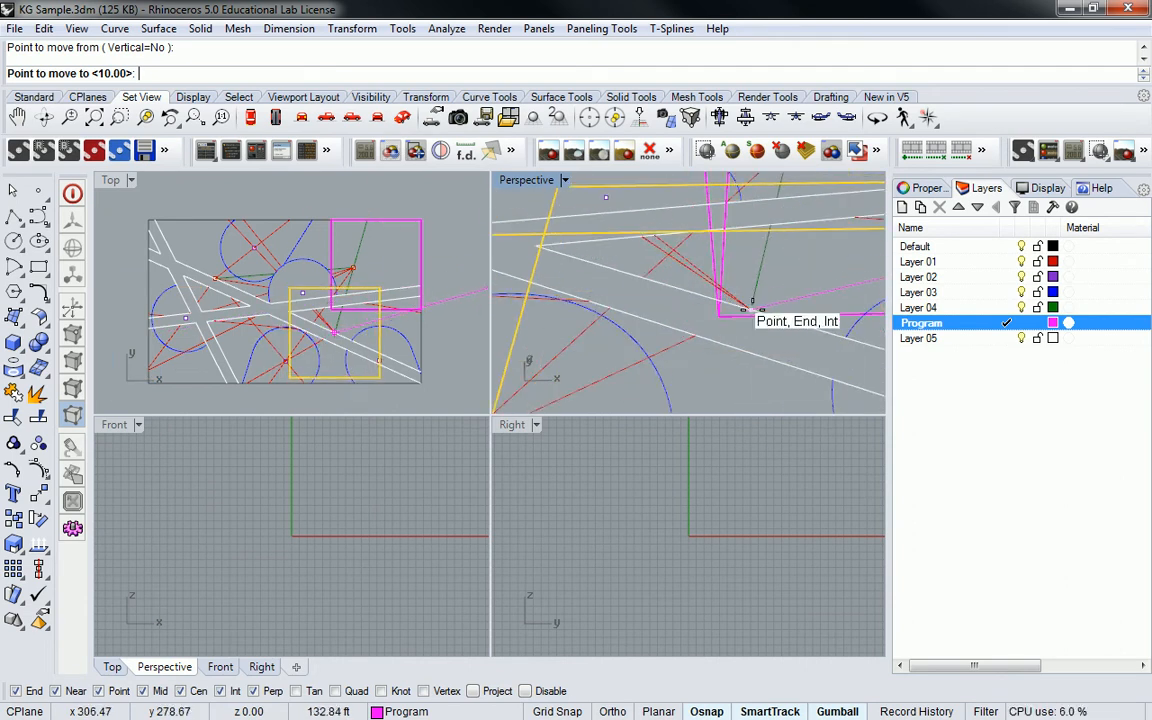
left_click(744, 310)
scroll(750, 315, "down", 5)
right_click_drag(746, 321, 503, 290)
right_click_drag(370, 330, 350, 294)
right_click_drag(745, 288, 685, 231)
left_click(782, 226)
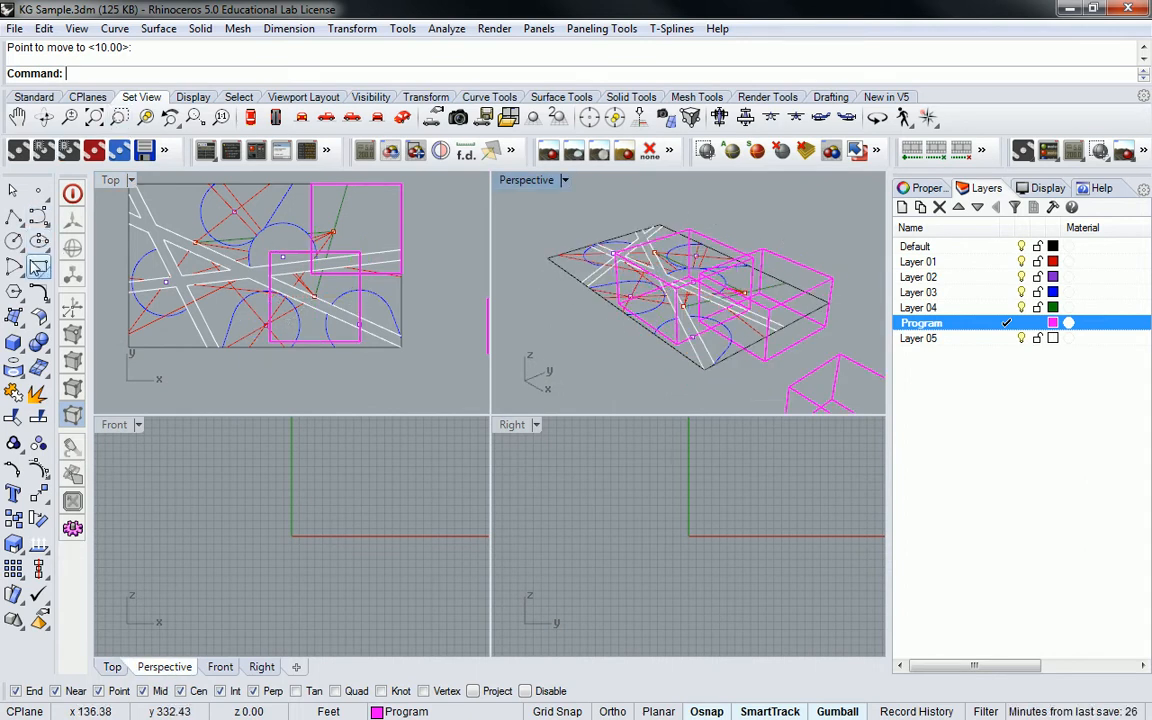
Switch the perspective view to shaded display and inspect the two boxes placed on the site
left_click(190, 97)
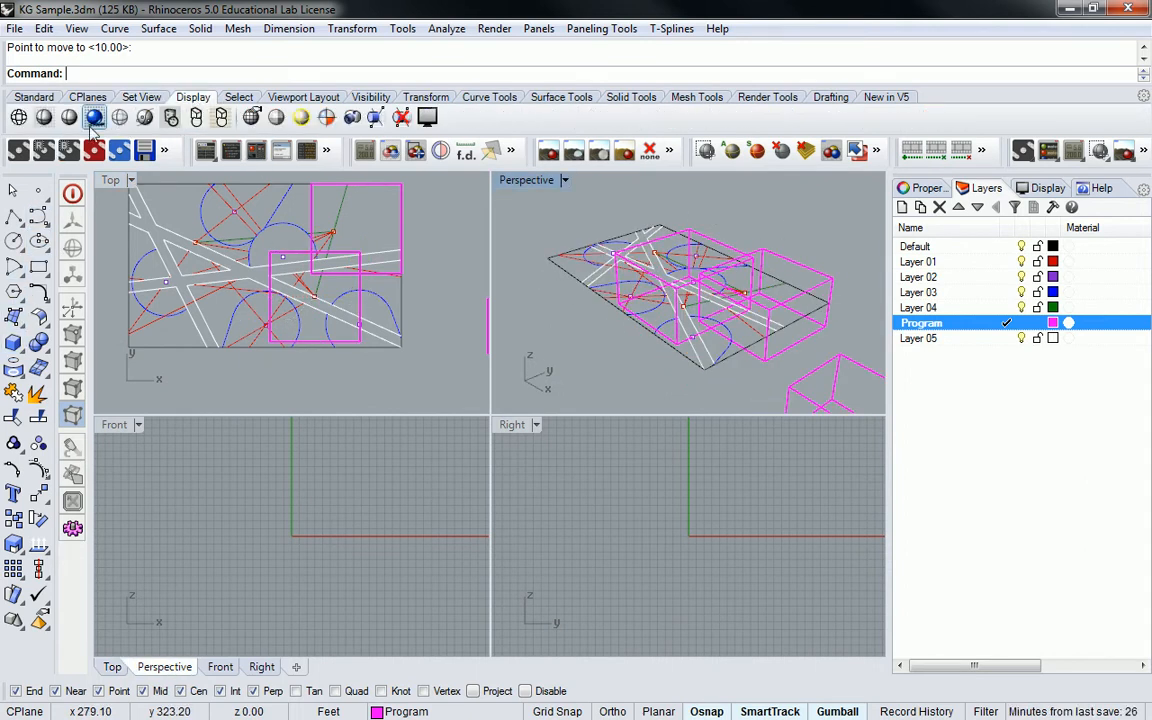
left_click(44, 118)
mouse_move(703, 296)
right_mouse_down()
mouse_move(800, 282)
mouse_move(751, 200)
mouse_move(687, 291)
mouse_move(705, 285)
right_mouse_up()
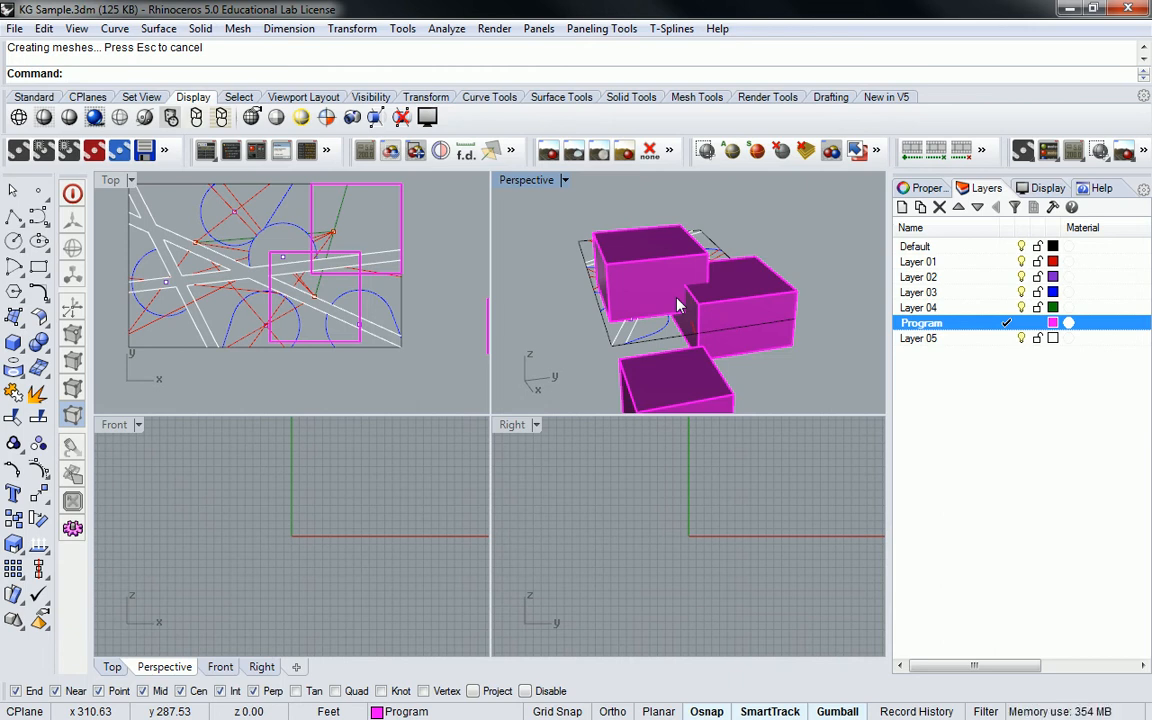
right_click_drag(648, 265, 687, 277)
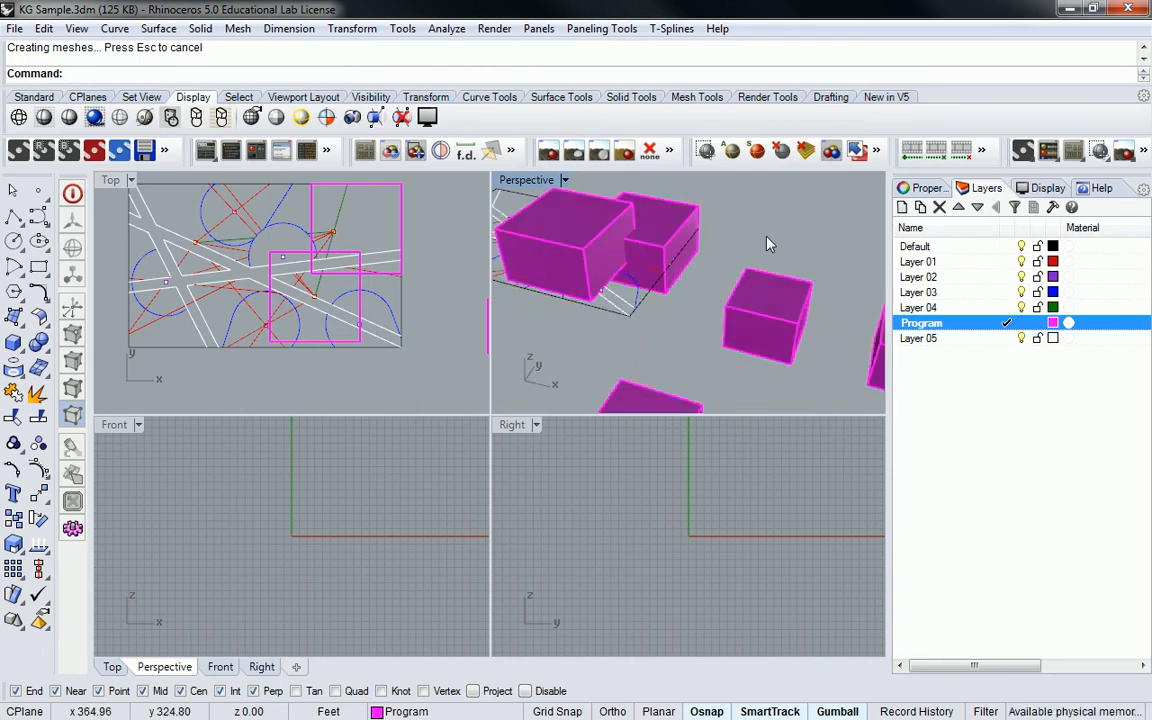
Switch the perspective view to wireframe display and look over the placed boxes
left_click(19, 117)
right_click_drag(700, 250, 771, 265)
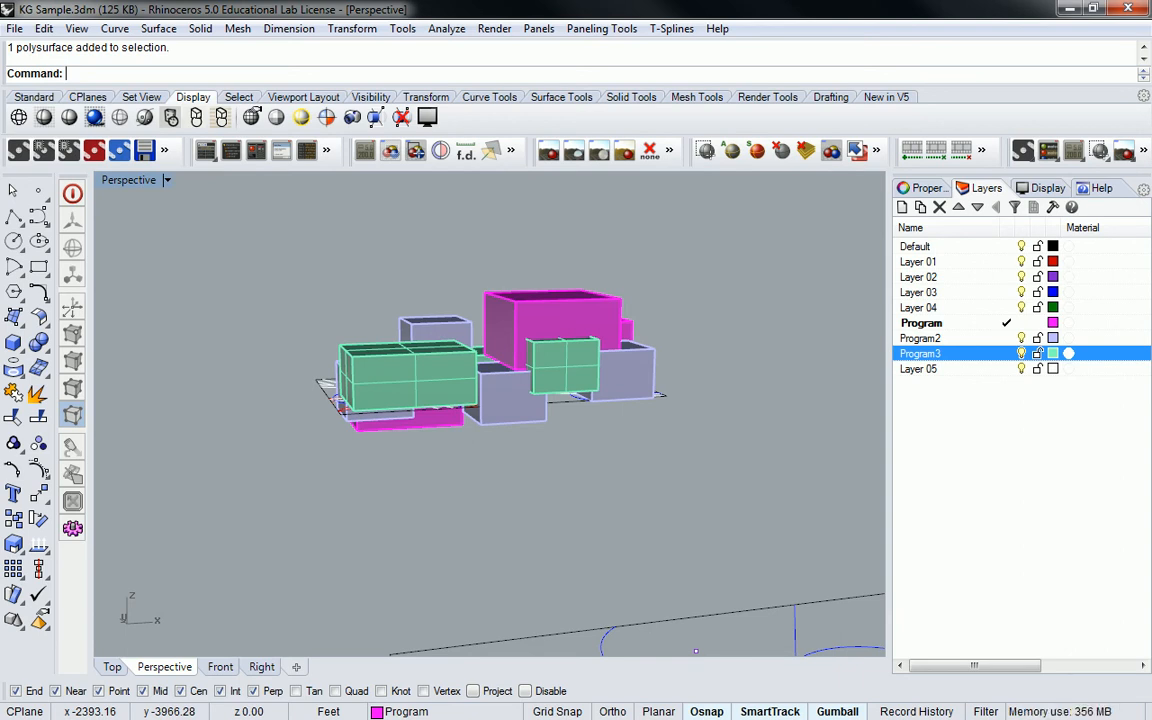
Examine the full arrangement of program boxes on the site from low and high angles
right_click_drag(349, 290, 416, 334)
left_click(553, 311)
right_click_drag(553, 311, 525, 480)
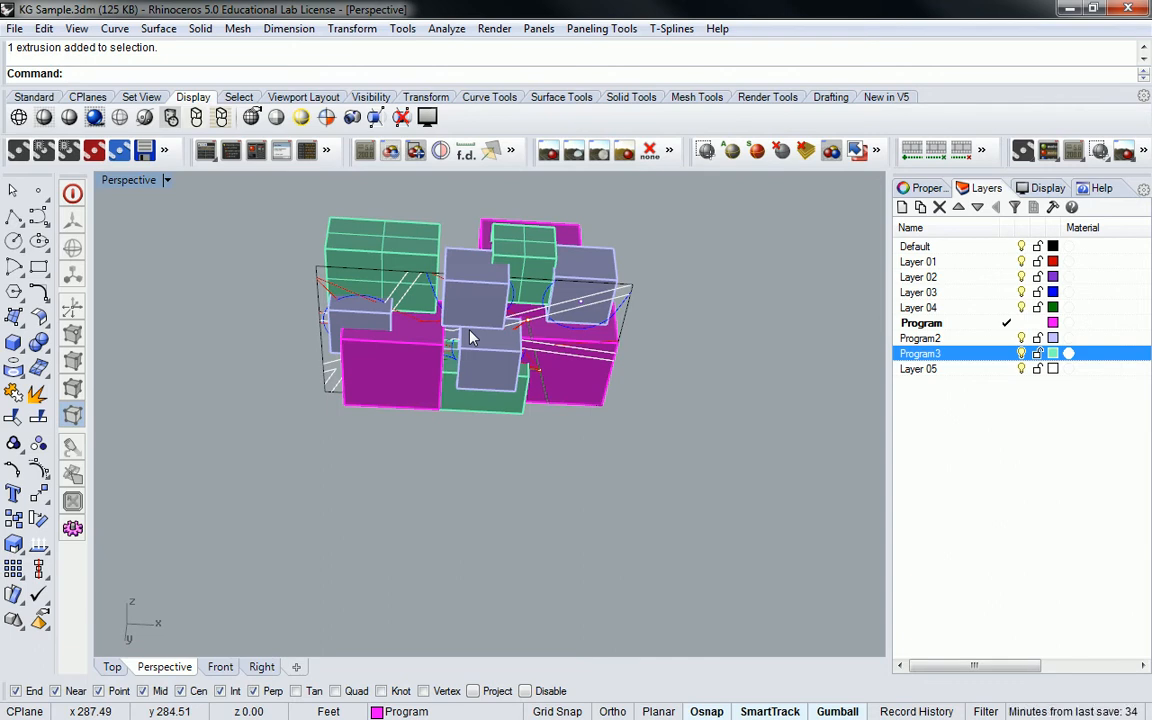
right_click_drag(490, 290, 609, 394)
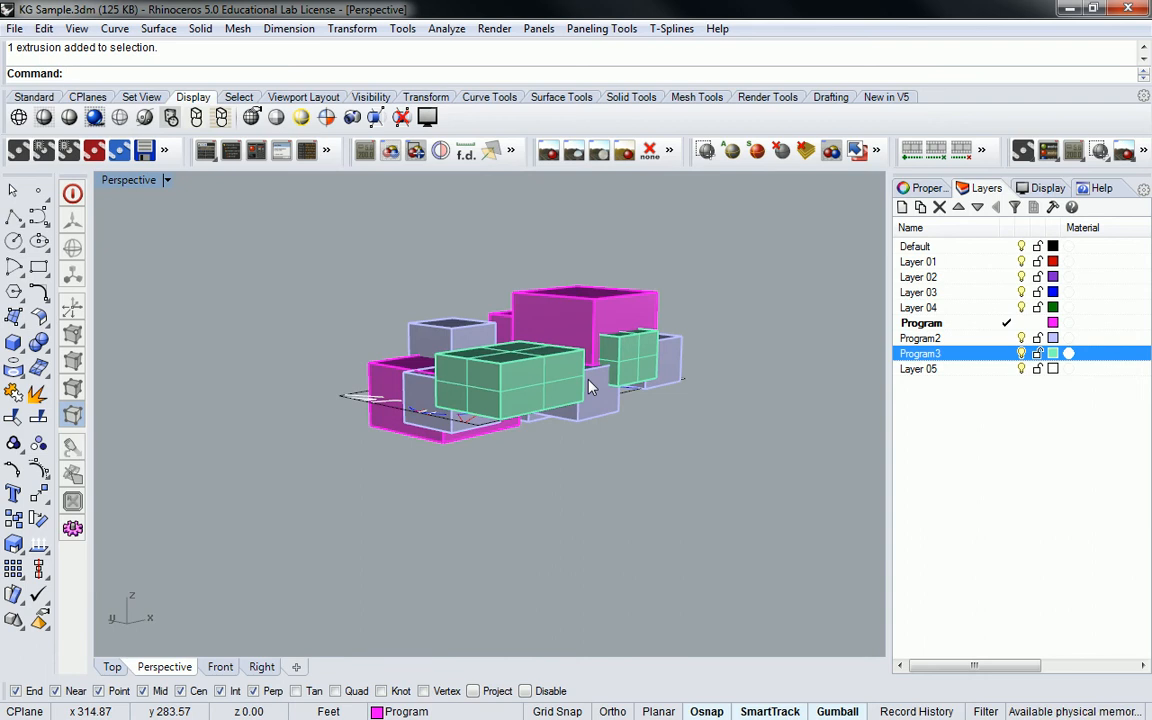
Select the program boxes placed on the site one by one
left_click(500, 382)
left_click(416, 382, "shift")
left_click(391, 376, "shift")
left_click(429, 330, "shift")
left_click(550, 304, "shift")
left_click(601, 398, "shift")
left_click(668, 368, "shift")
right_click_drag(766, 319, 748, 320)
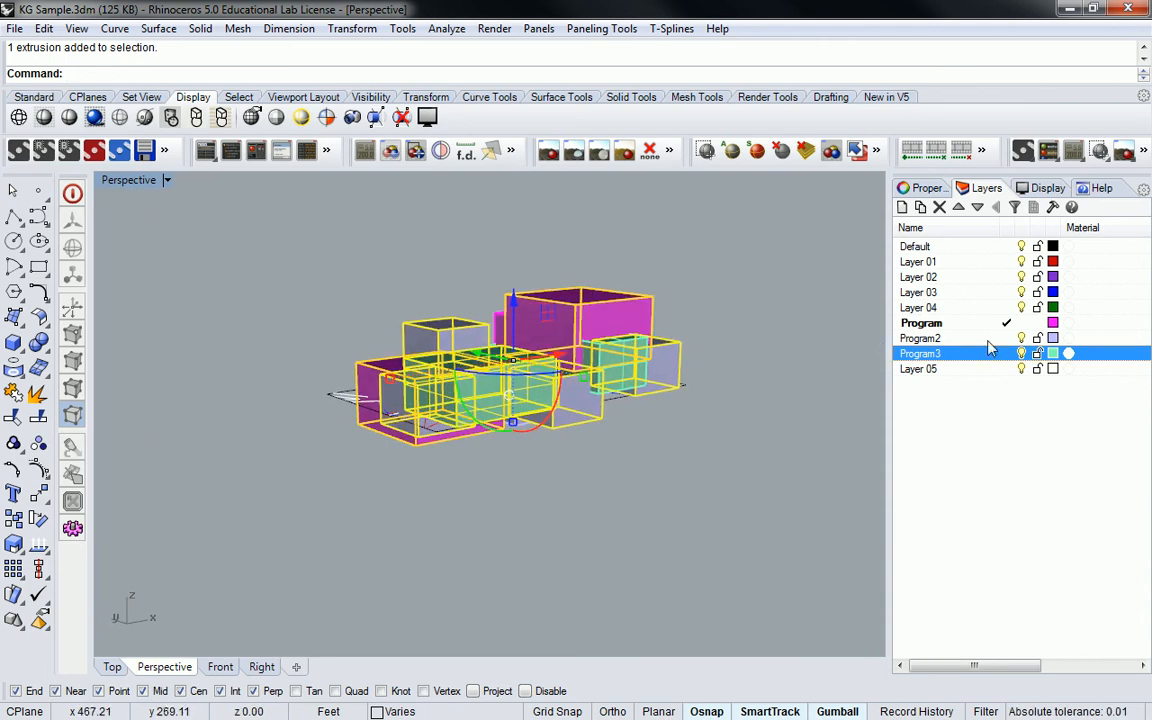
Explode all objects on the Program, Program2 and Program3 layers into separate surfaces
left_click(955, 324)
left_click(955, 353, "shift")
right_click(940, 352)
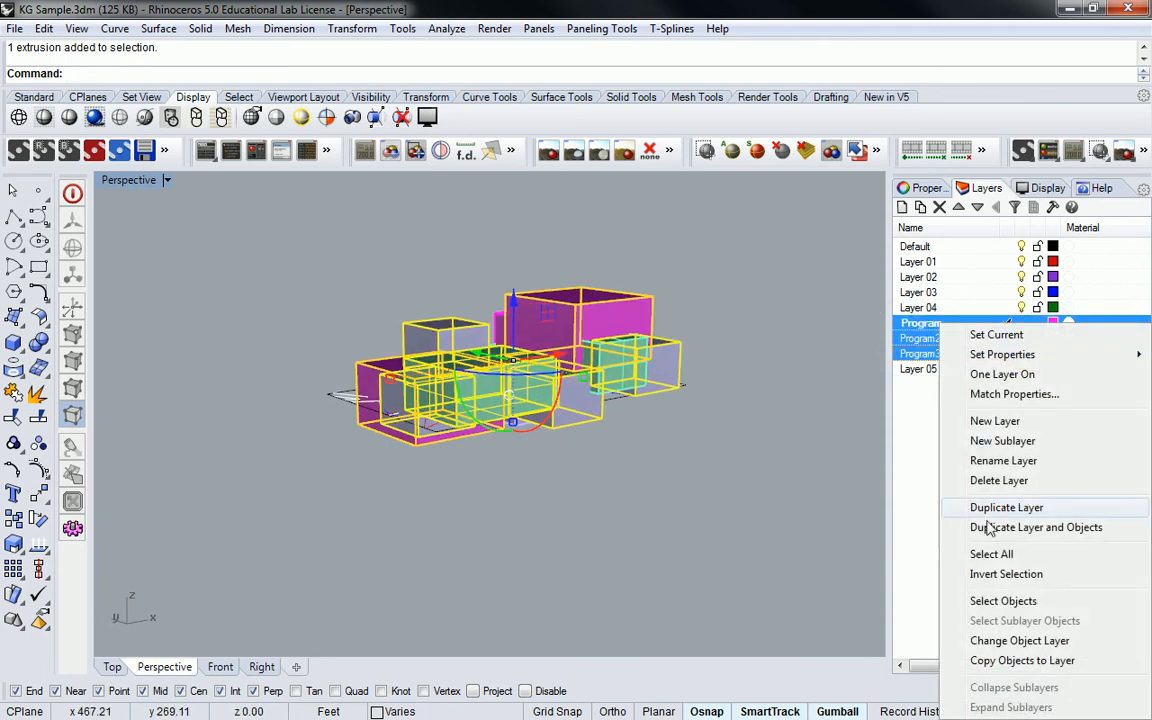
left_click(989, 603)
right_click_drag(690, 362, 622, 411)
type("Expl")
key("Return")
right_click_drag(483, 213, 480, 232)
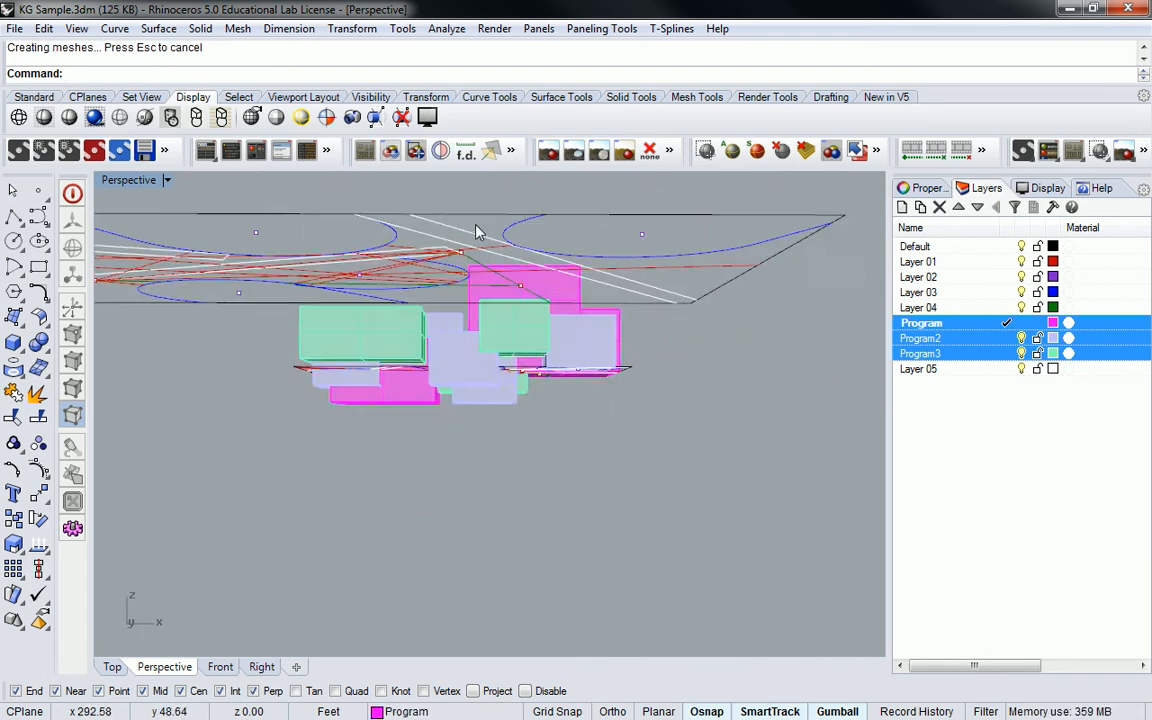
scroll(554, 278, "up", 8)
key("Return")
left_click_drag(710, 222, 268, 313)
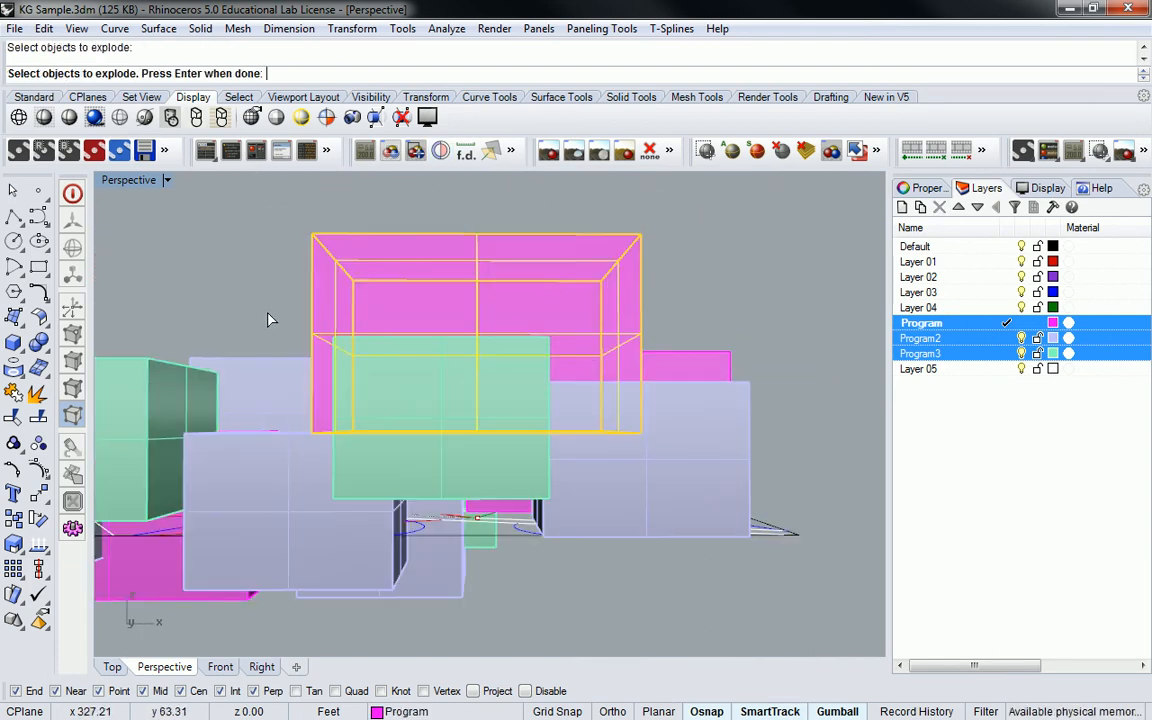
right_click_drag(441, 277, 612, 342)
key("Escape")
Delete the top and side faces of the raised large magenta box, keeping only its floor surface
right_click_drag(668, 374, 748, 276)
left_click_drag(691, 283, 425, 307)
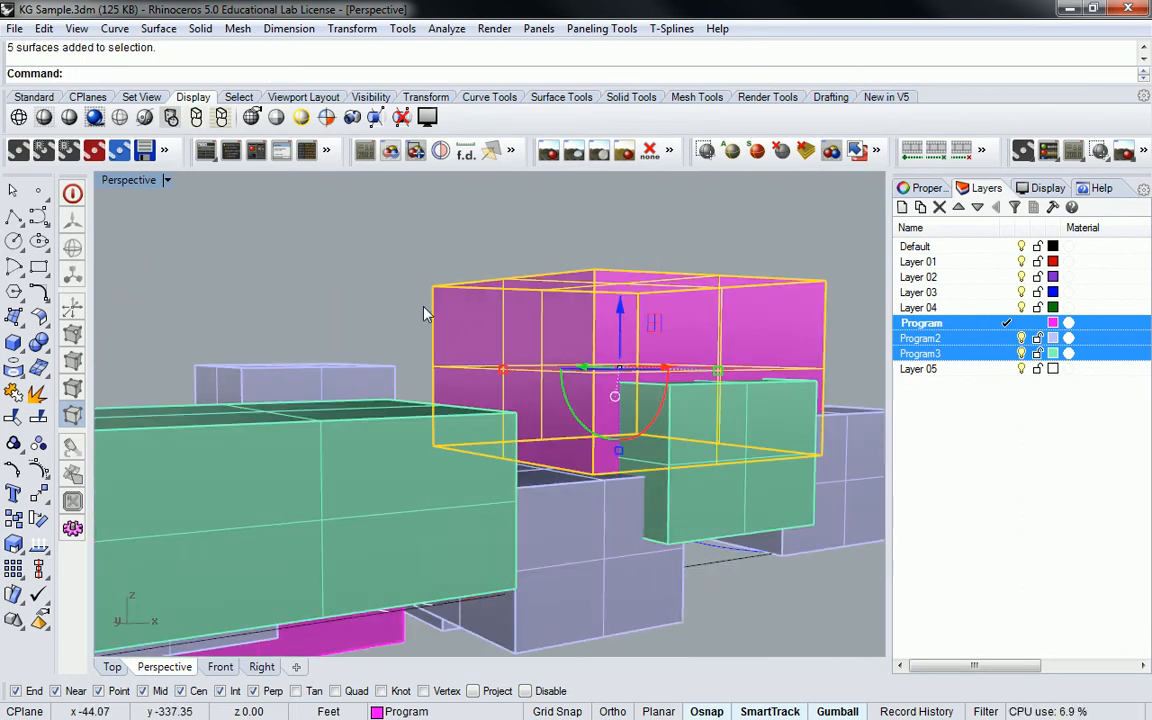
key("Delete")
right_click_drag(446, 306, 488, 346)
left_click(602, 422)
key("Delete")
left_click(586, 461)
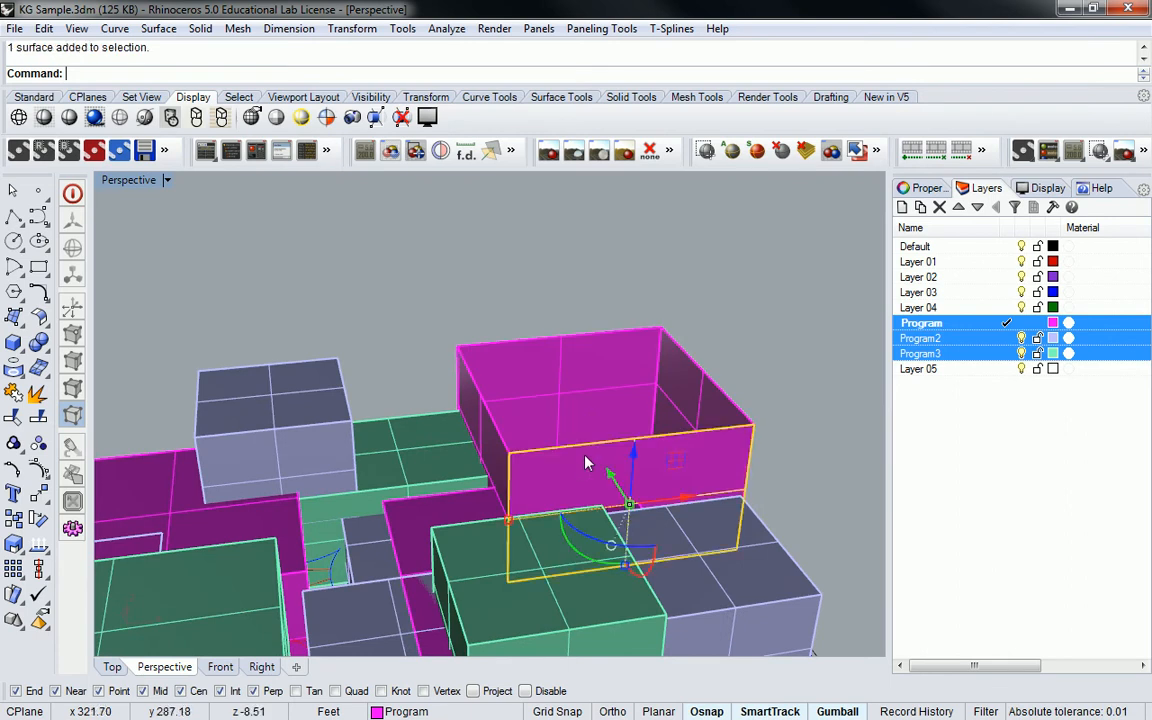
key("Delete")
left_click(490, 426)
key("Delete")
left_click(614, 369)
key("Delete")
left_click(702, 432)
right_click_drag(712, 507, 689, 465)
Delete the top and side faces of the smaller green box below the raised magenta floor
left_click(473, 444)
key("Delete")
left_click(801, 465)
key("Delete")
right_click_drag(801, 465, 694, 450)
left_click(636, 467)
key("Delete")
left_click(698, 486)
key("Delete")
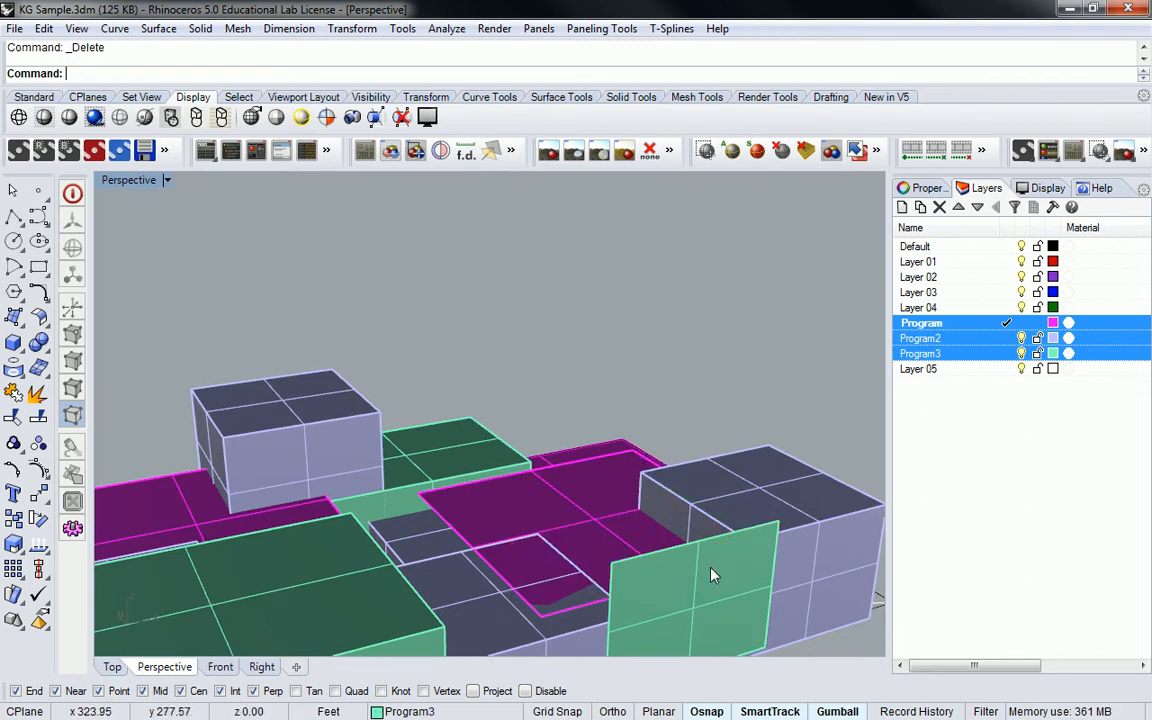
left_click(715, 585)
key("Delete")
Delete the top and side faces of the lavender box at the site's corner, keeping its floor surface
left_click(676, 452)
key("Delete")
left_click(790, 565)
key("Delete")
left_click(725, 541)
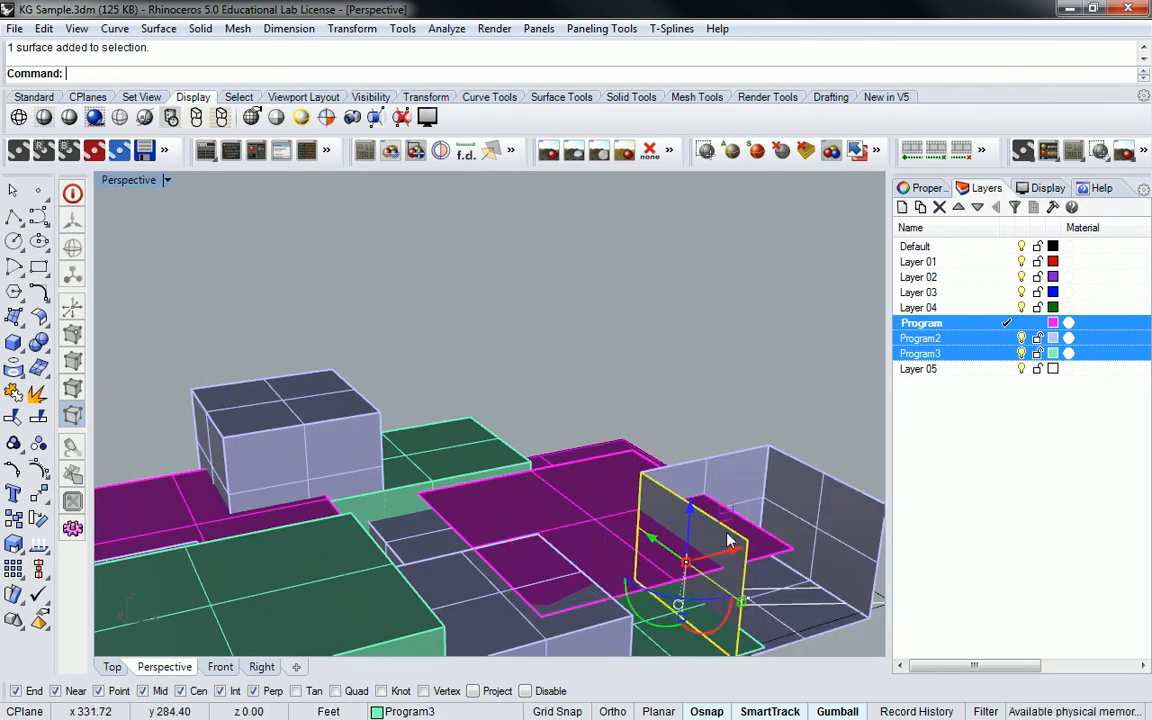
key("Delete")
right_click_drag(710, 476, 456, 320)
left_click(537, 306)
left_click(613, 358)
key("Delete")
left_click(557, 312)
key("Delete")
Delete the standing side faces of the green box next to the large magenta box
left_click(545, 400)
key("Delete")
left_click(527, 408)
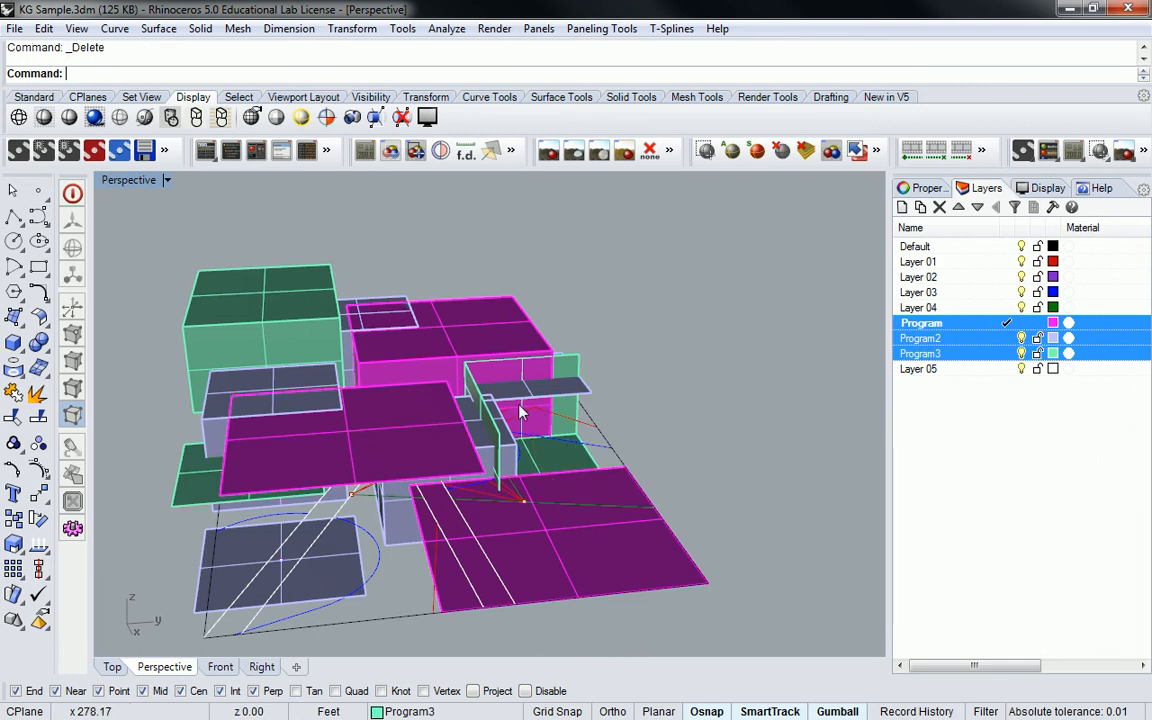
right_click_drag(492, 420, 577, 259)
left_click(571, 283)
key("Delete")
left_click(698, 289)
key("Delete")
right_click_drag(688, 275, 633, 264)
Delete the top and side faces of the central lavender box between the magenta floors
left_click(392, 447, "ctrl+shift")
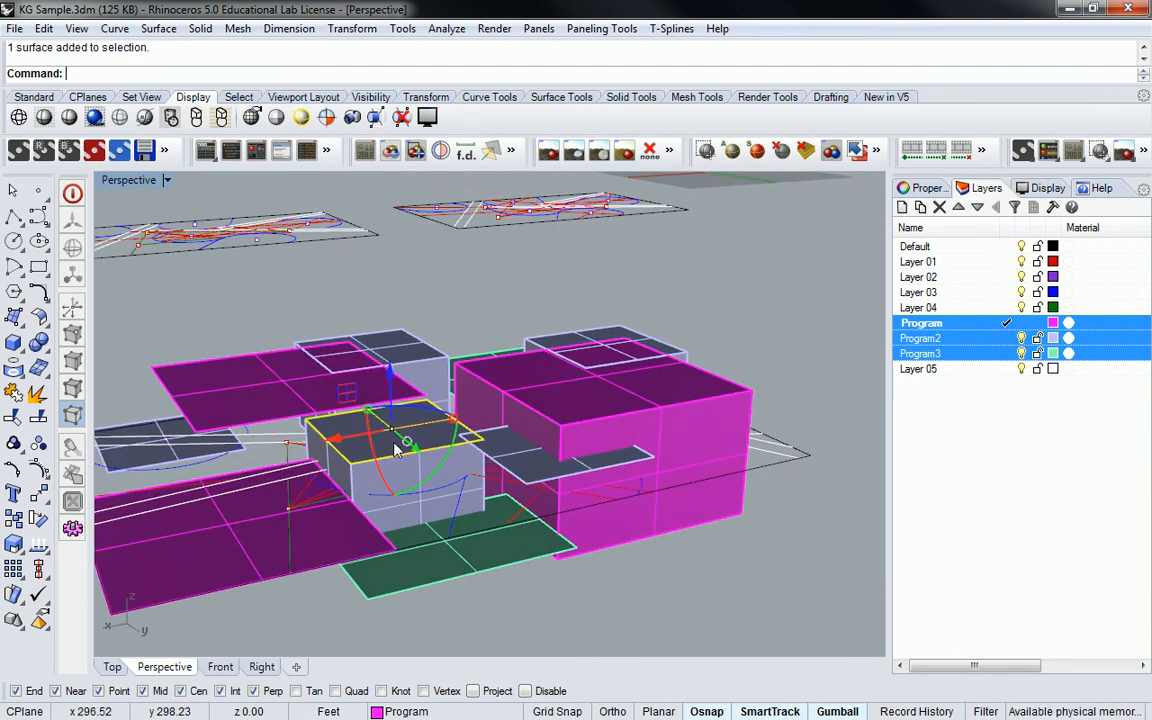
key("Delete")
left_click(398, 462, "ctrl+shift")
key("Delete")
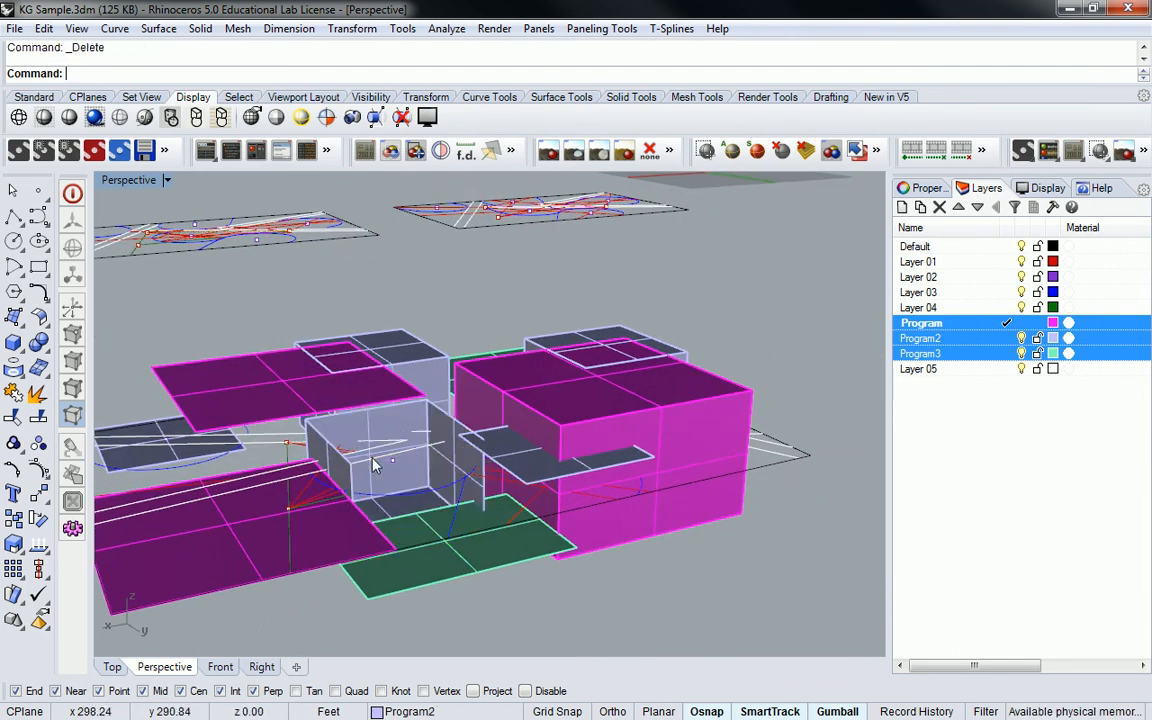
left_click(340, 470, "ctrl+shift")
key("Delete")
left_click(390, 420, "ctrl+shift")
key("Delete")
left_click(450, 425, "ctrl+shift")
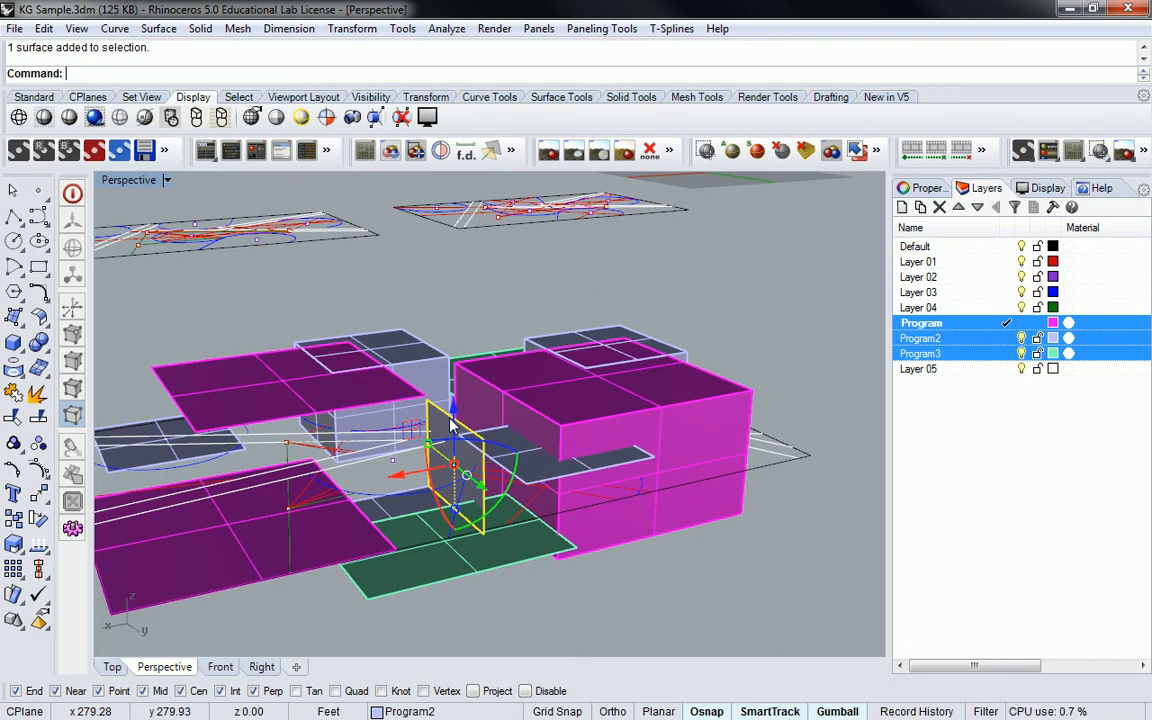
Delete the top and side faces of the last large magenta box, keeping only its floor surface
right_click_drag(531, 437, 430, 456)
left_click(599, 412)
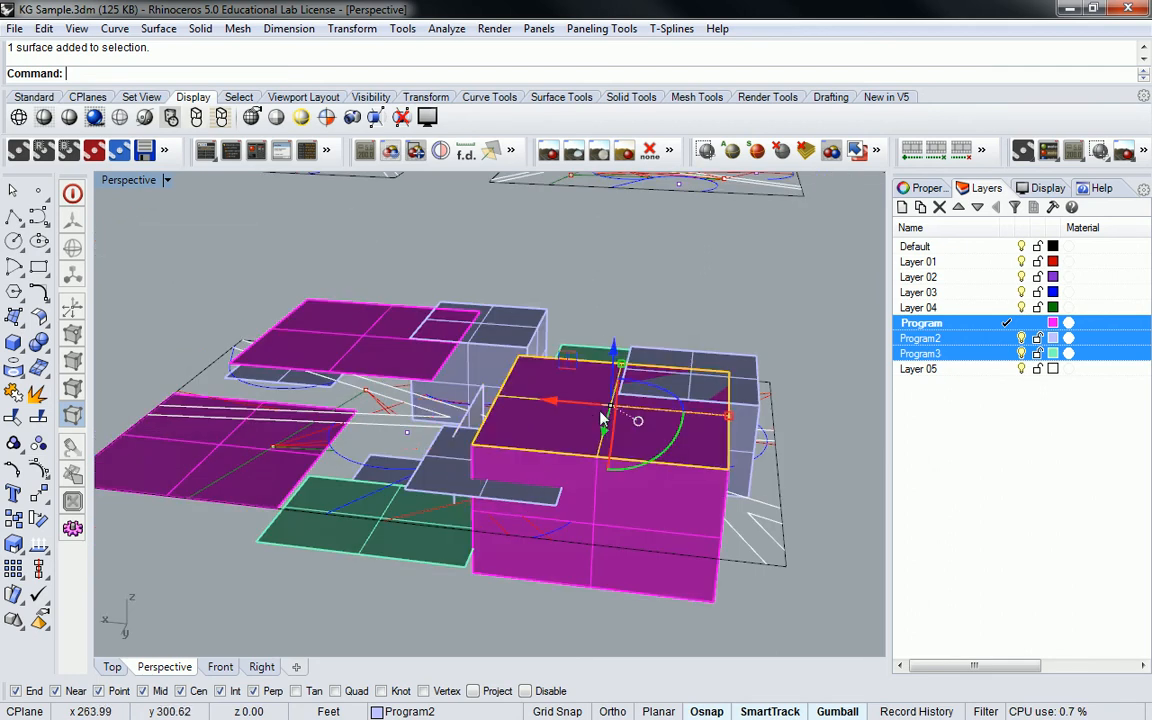
key("Delete")
left_click(676, 515)
key("Delete")
left_click(505, 390)
key("Delete")
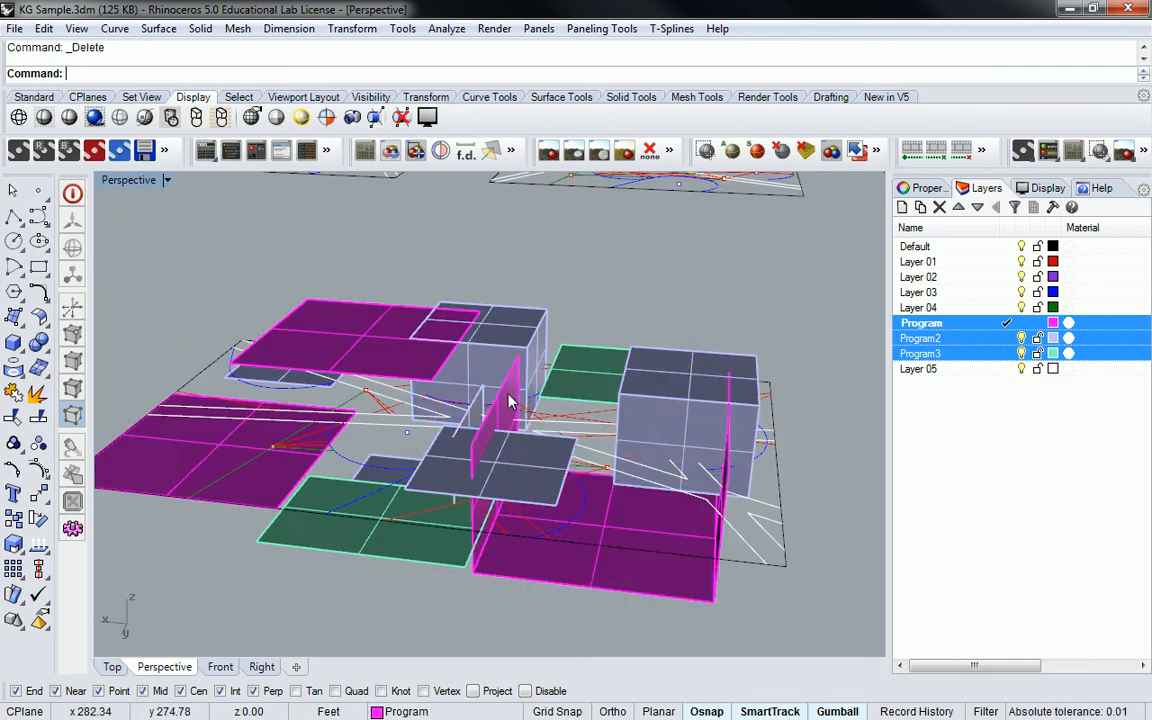
right_click_drag(645, 476, 712, 427)
left_click(712, 427)
key("Delete")
left_click(455, 454)
key("Delete")
Delete the top and side faces of the remaining lavender boxes so only their floor surfaces are kept
right_click_drag(548, 376, 512, 360)
left_click(465, 382)
key("Delete")
left_click(420, 398)
key("Delete")
right_click_drag(375, 410, 492, 394)
left_click(319, 417)
key("Delete")
right_click_drag(385, 400, 573, 347)
left_click(502, 388)
key("Delete")
left_click(540, 377)
key("Delete")
left_click(527, 365)
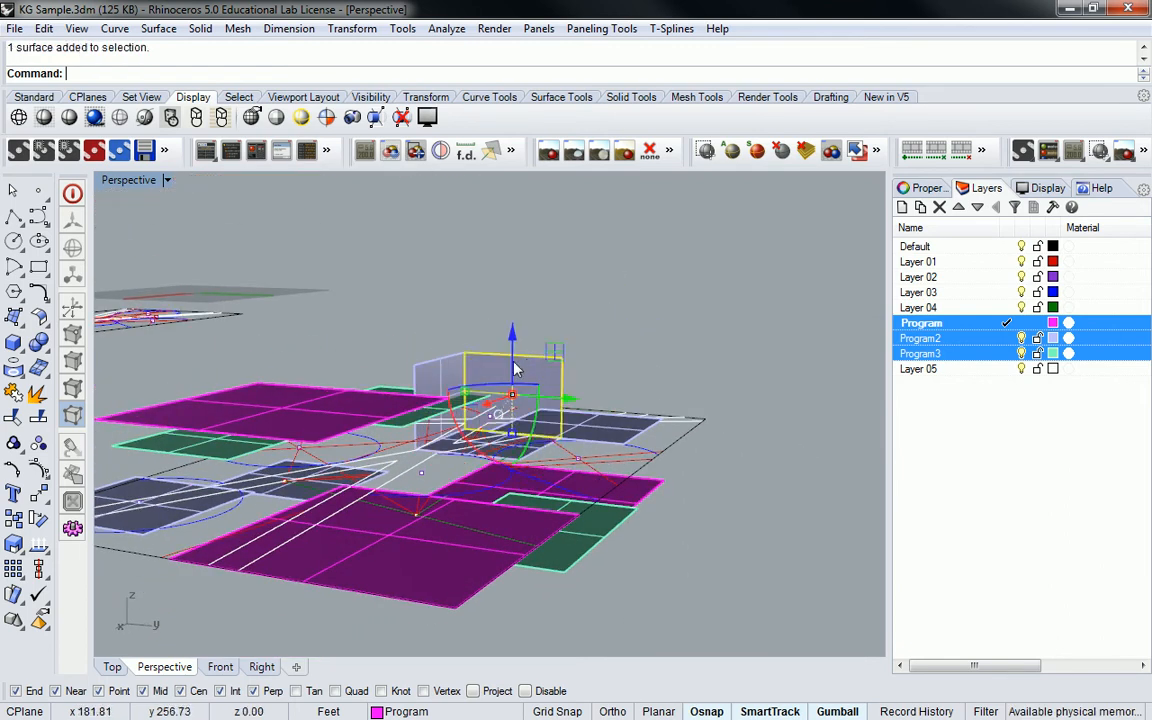
key("Delete")
left_click(451, 365)
key("Delete")
Make the Default layer current and hide the Program, Program2 and Program3 layers
scroll(699, 467, "down", 6)
right_click_drag(699, 467, 450, 376)
right_click_drag(648, 399, 645, 445)
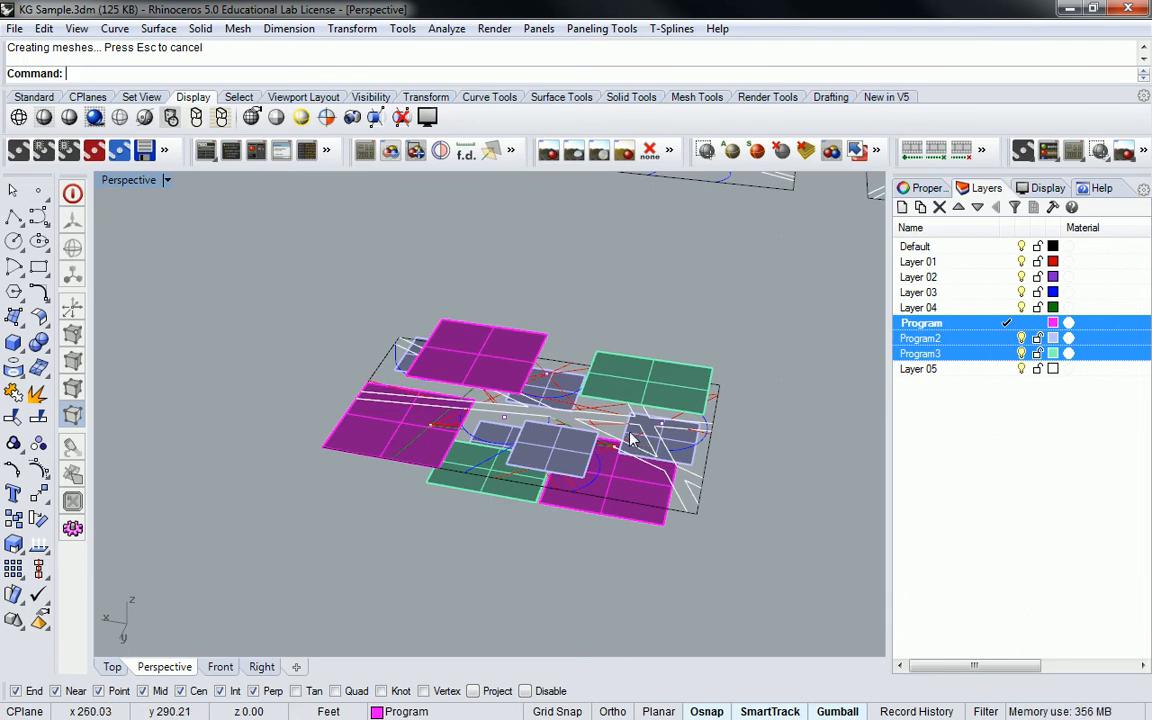
right_click_drag(540, 413, 693, 383)
right_click_drag(617, 380, 564, 384, "shift")
left_click(1023, 384)
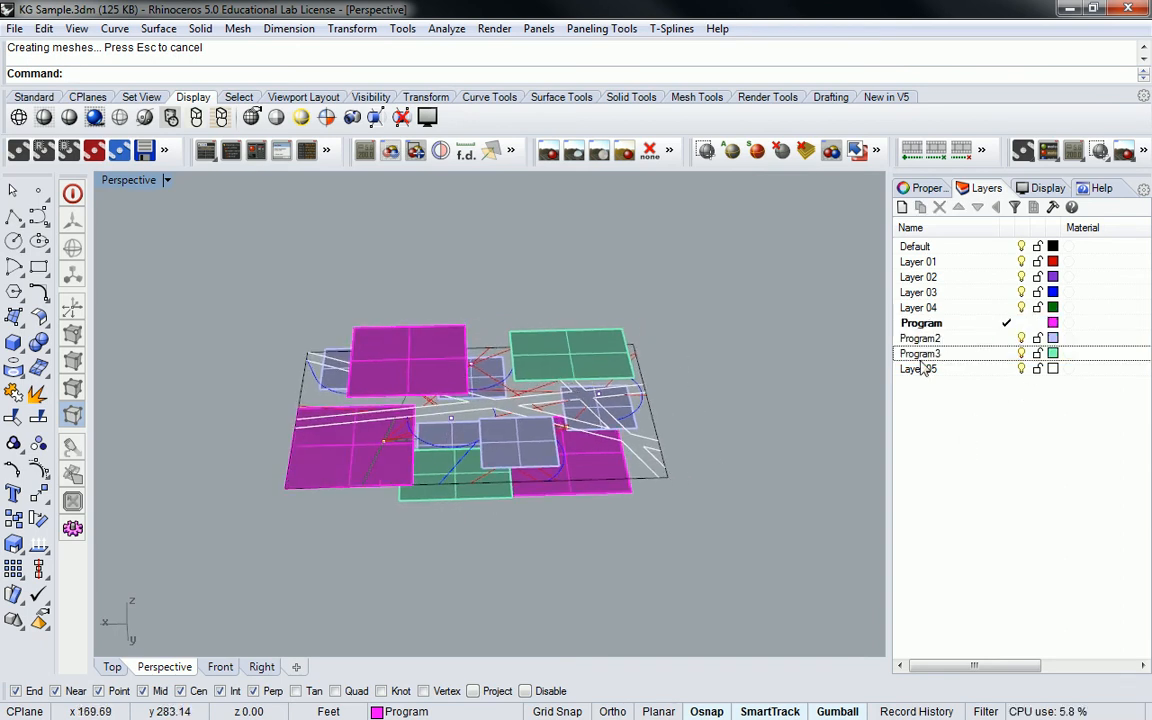
left_click(1006, 246)
left_click(1021, 323)
left_click(1021, 338)
left_click(1021, 353)
right_click_drag(467, 330, 530, 427)
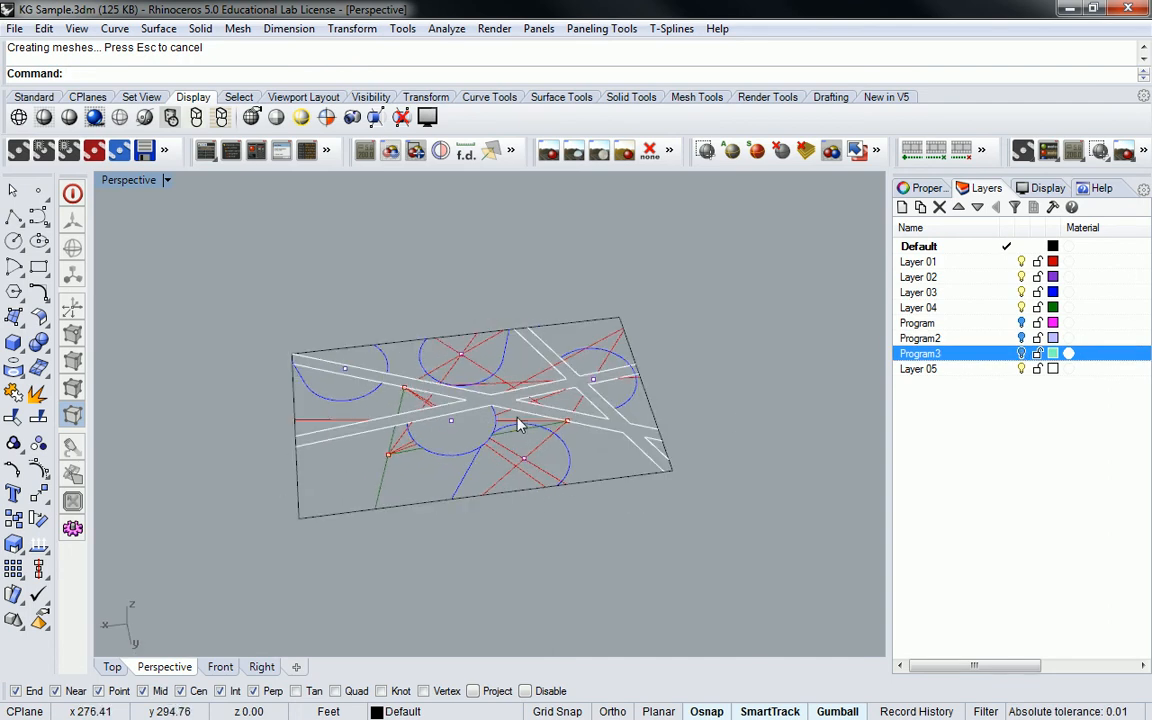
Create a planar surface from the site's outer boundary rectangle with PlanarSrf
left_click(606, 482)
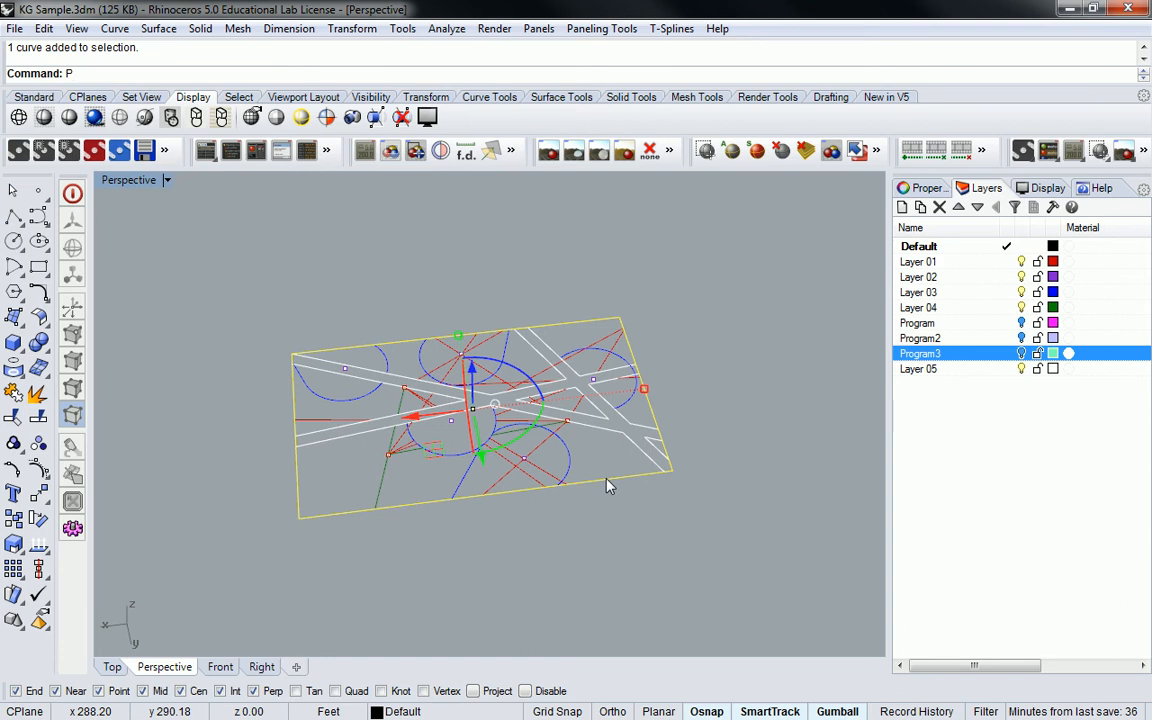
type("Ppln")
key("BackSpace")
key("BackSpace")
key("BackSpace")
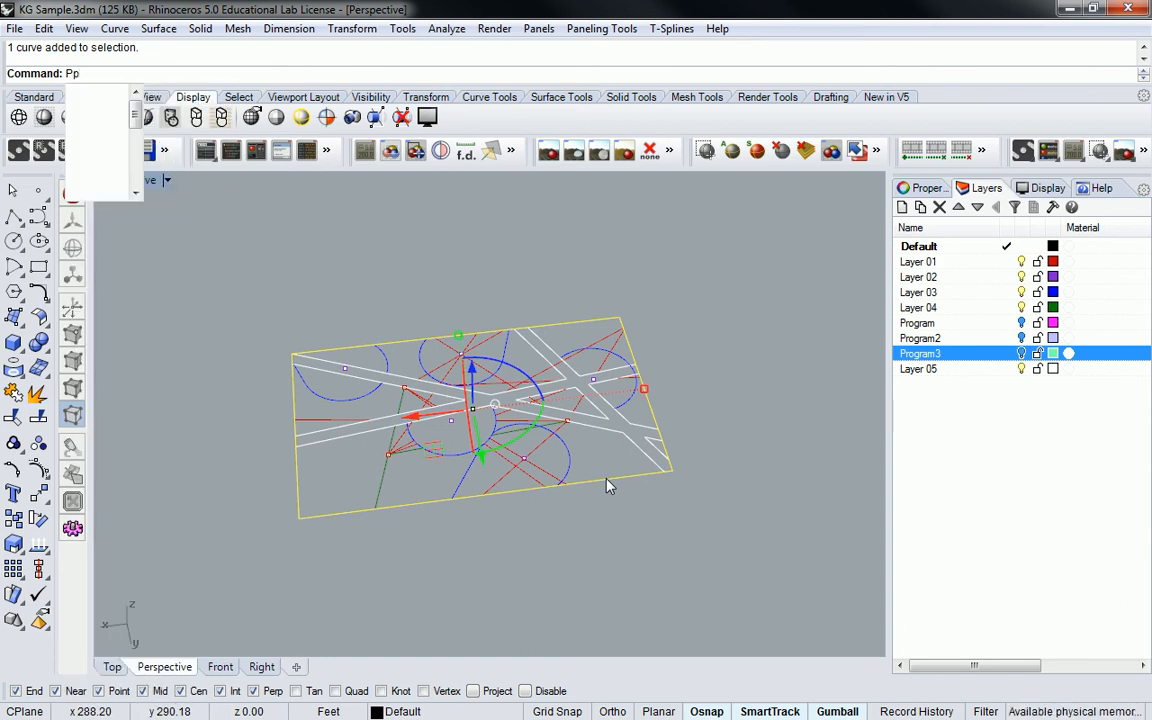
type("lanarSrf")
key("Return")
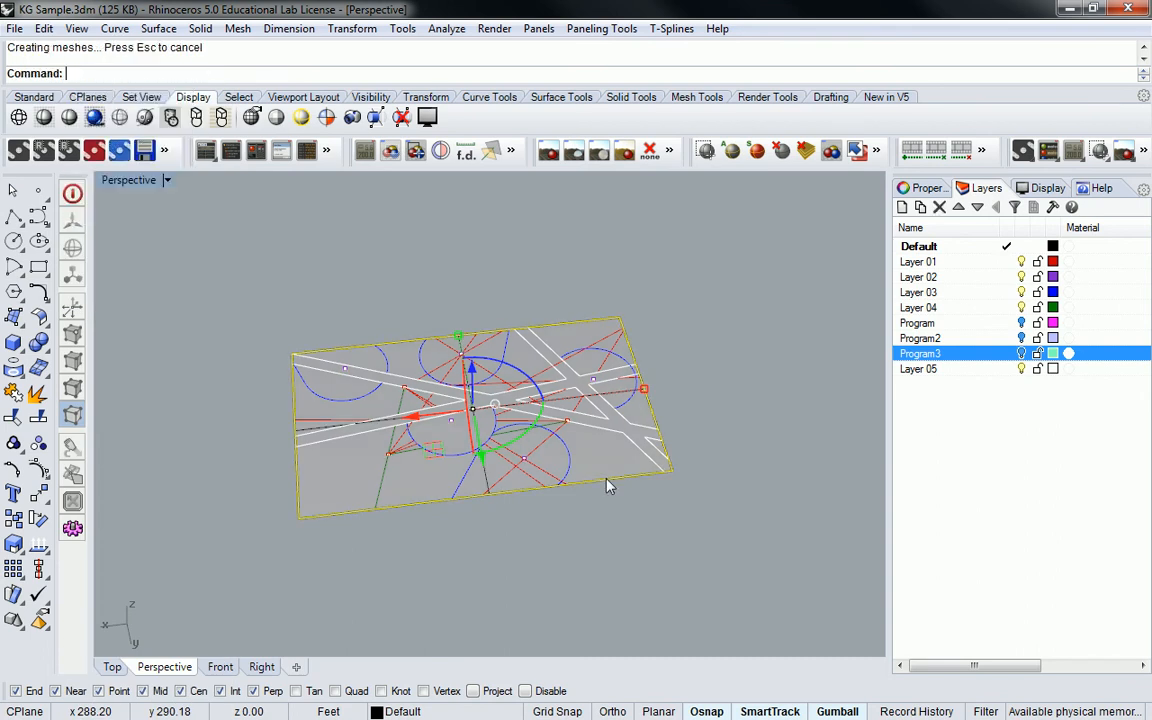
Split the site surface using all the line work inside the boundary as cutting objects
right_click_drag(583, 477, 478, 466)
type("Split")
key("Return")
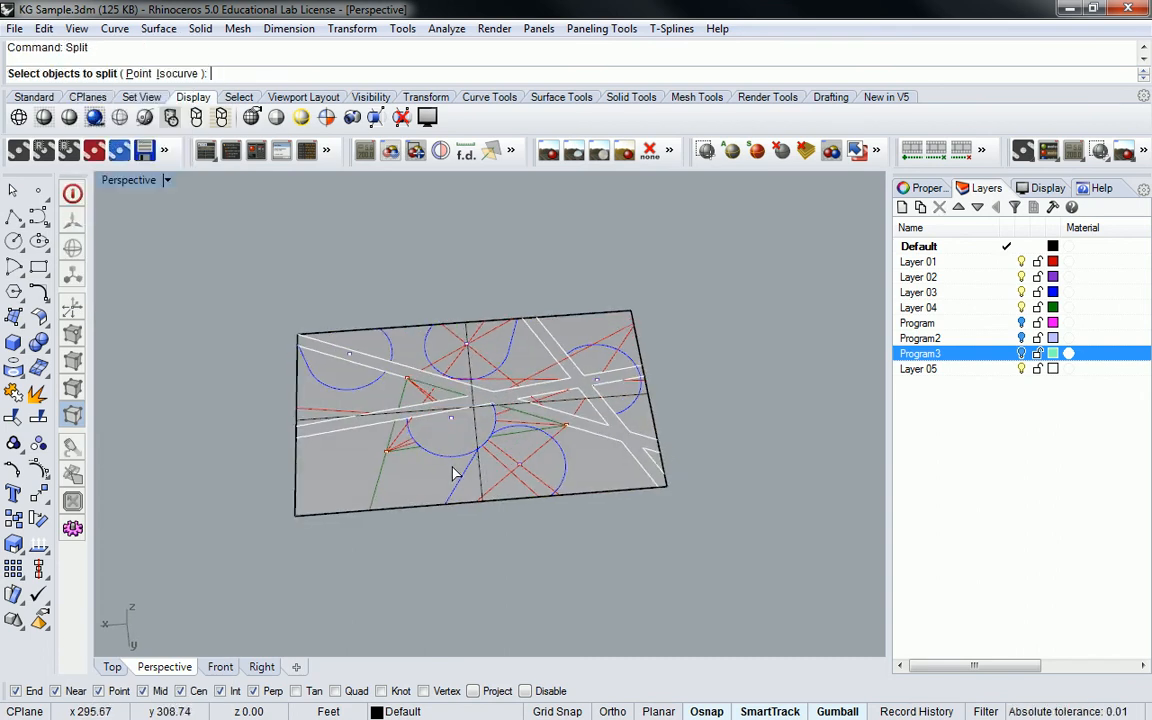
left_click(607, 475)
key("Return")
left_click_drag(205, 248, 674, 504)
key("Return")
right_click_drag(600, 475, 600, 390)
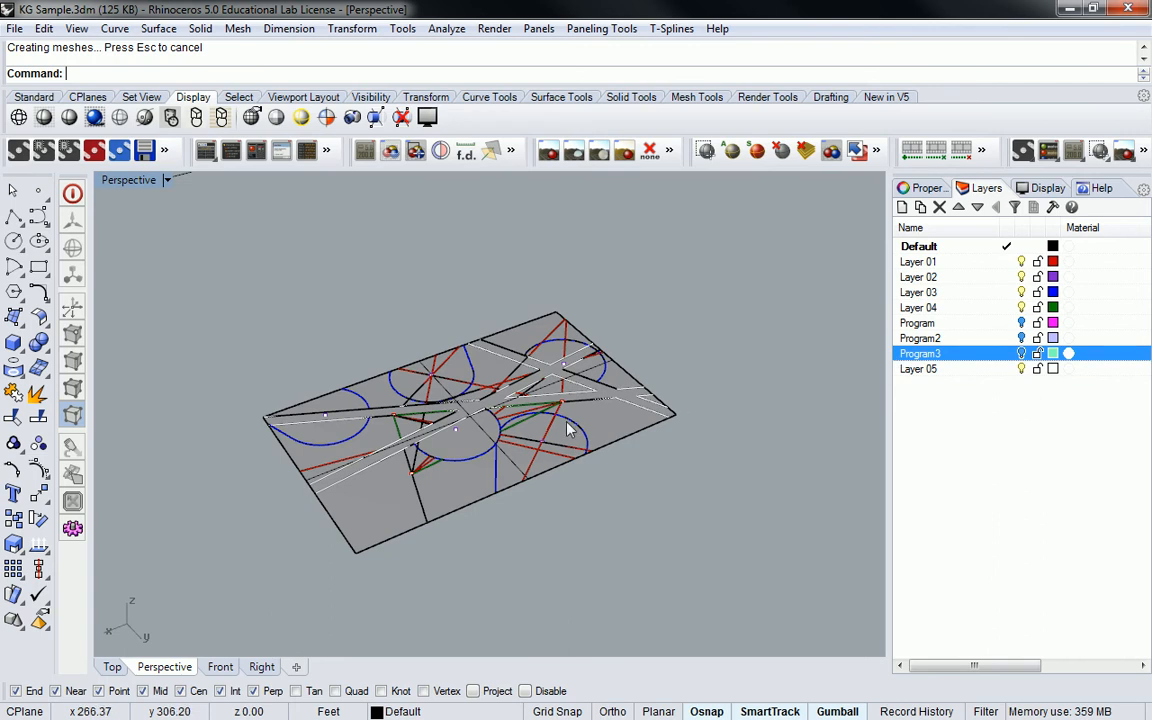
Hide Layer 01 through Layer 05 and check the separate pieces of the split site surface
left_click(1021, 261)
left_click(1021, 277)
left_click(1021, 292)
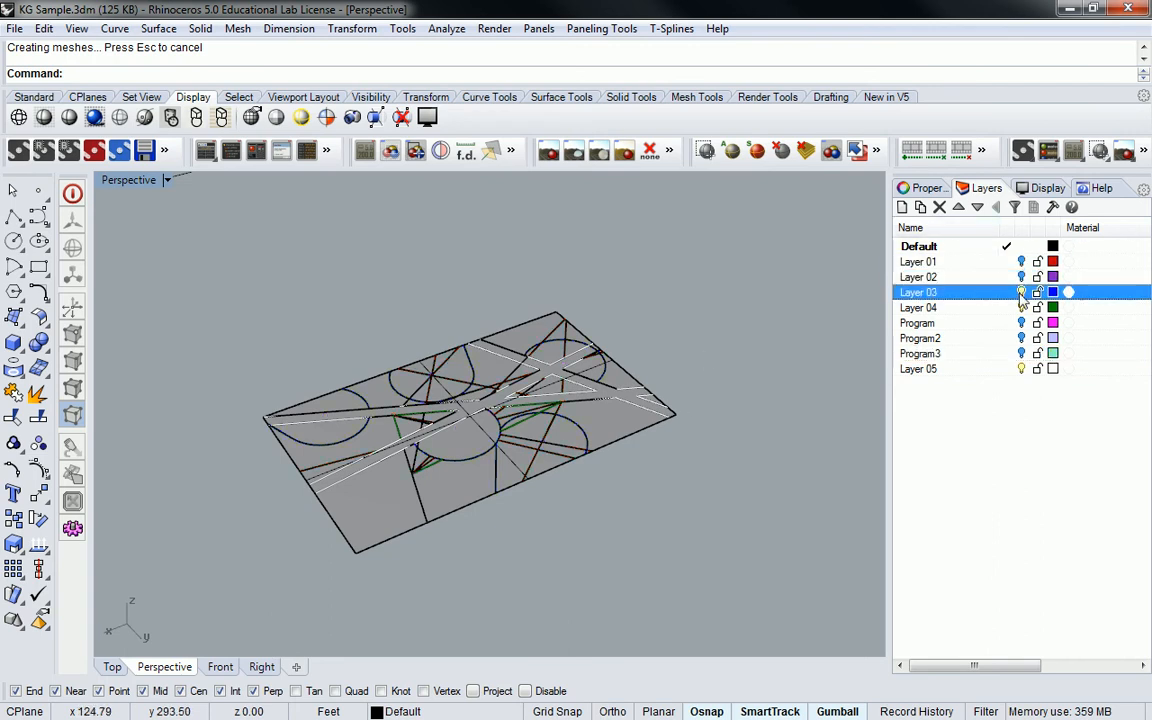
left_click(1021, 307)
left_click(1021, 369)
right_click_drag(455, 436, 570, 453)
scroll(507, 496, "up", 5)
left_click(505, 496)
left_click(570, 454)
Show the Program3, Program2 and Program layers again over the split site surface
right_click(905, 382)
left_click(1021, 353)
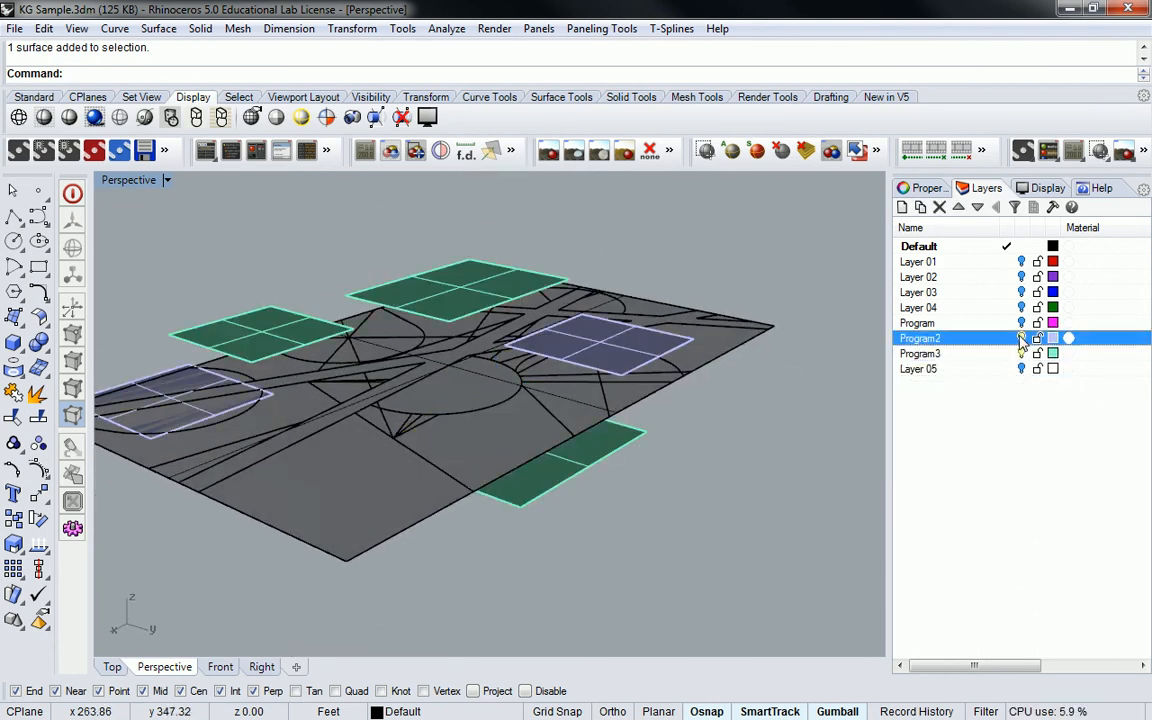
left_click(1021, 338)
left_click(1021, 323)
Raise the split site pieces making up the partial circle and adjoining triangle to the level of the Program2 plane above them
right_click_drag(300, 430, 621, 269)
scroll(630, 388, "up", 6)
scroll(620, 295, "up", 2)
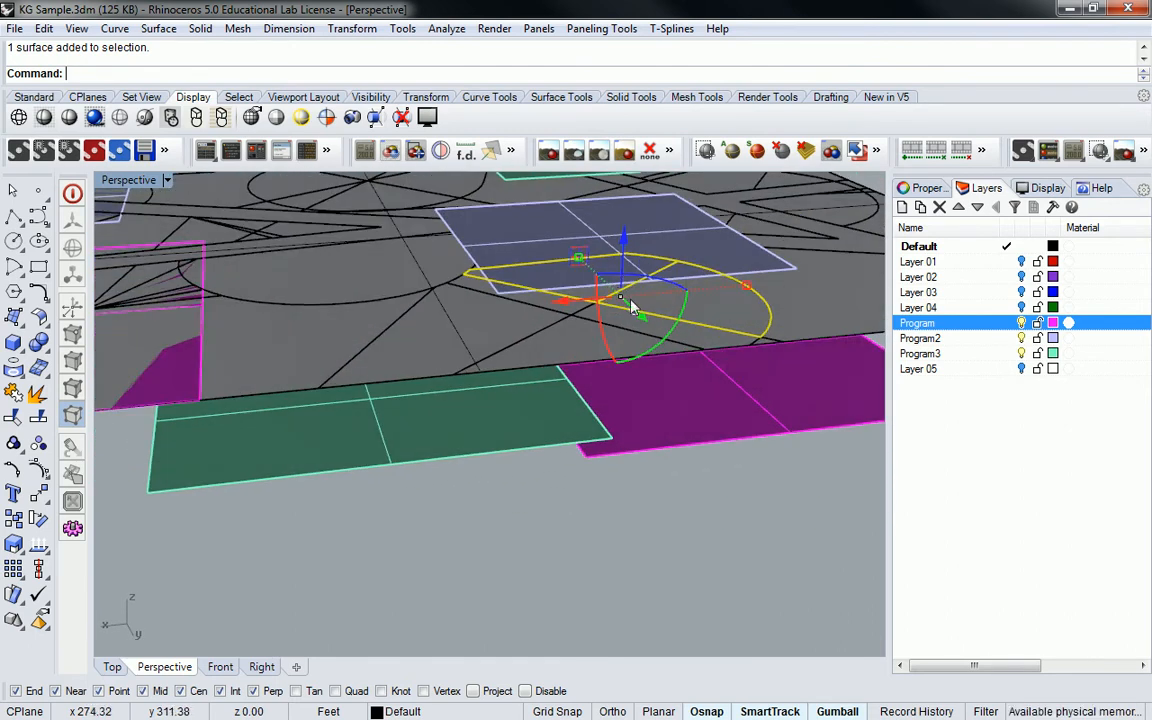
scroll(692, 337, "up", 3)
left_click(708, 327, "shift")
left_click(602, 333, "shift")
left_click(453, 322, "shift")
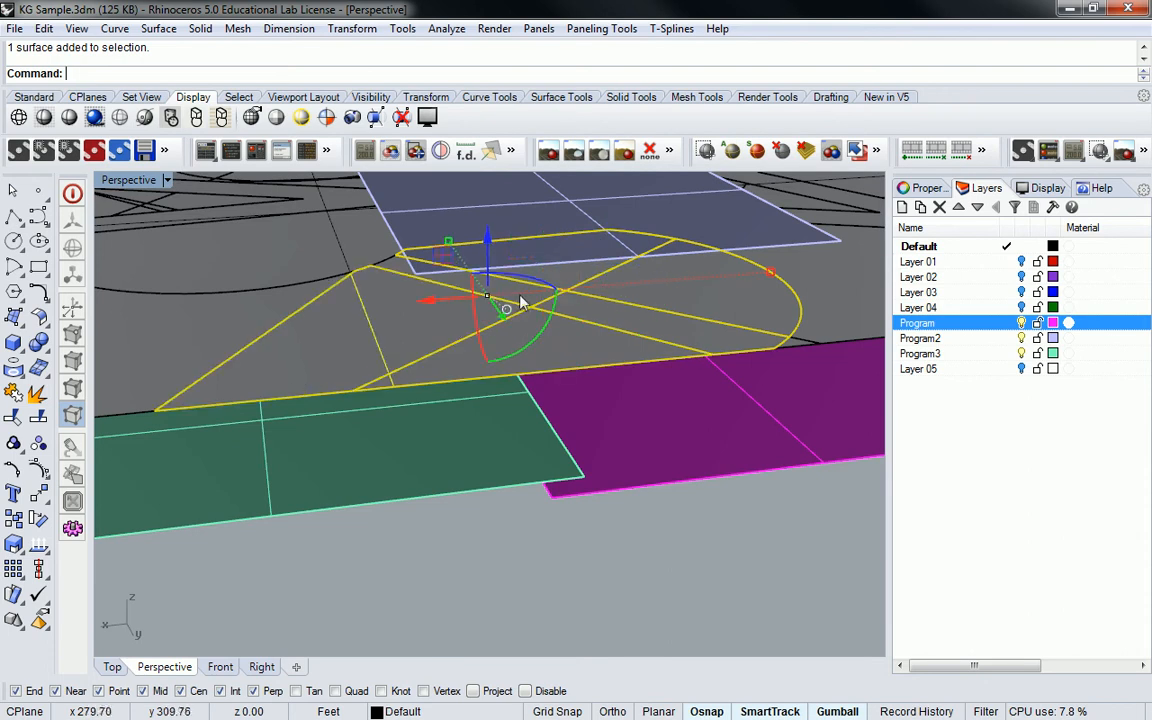
scroll(528, 302, "down", 5)
mouse_move(540, 296)
right_mouse_down()
mouse_move(571, 286)
mouse_move(530, 320)
mouse_move(536, 308)
right_mouse_up()
scroll(500, 270, "up", 3)
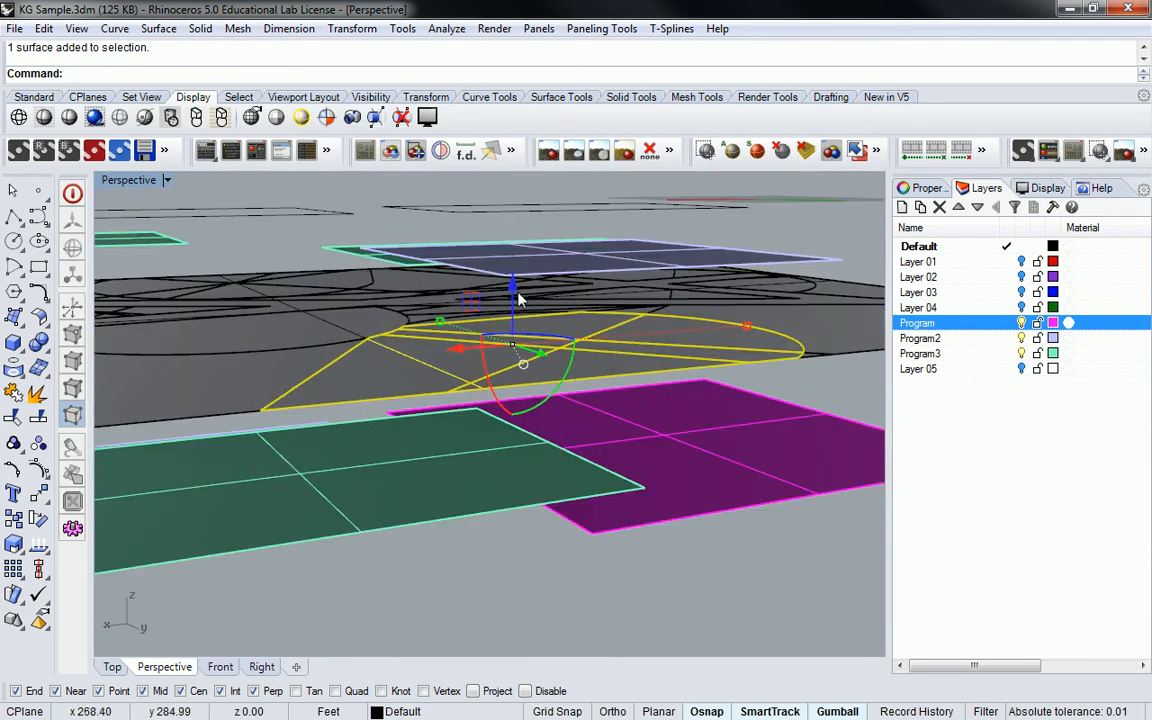
key("Return")
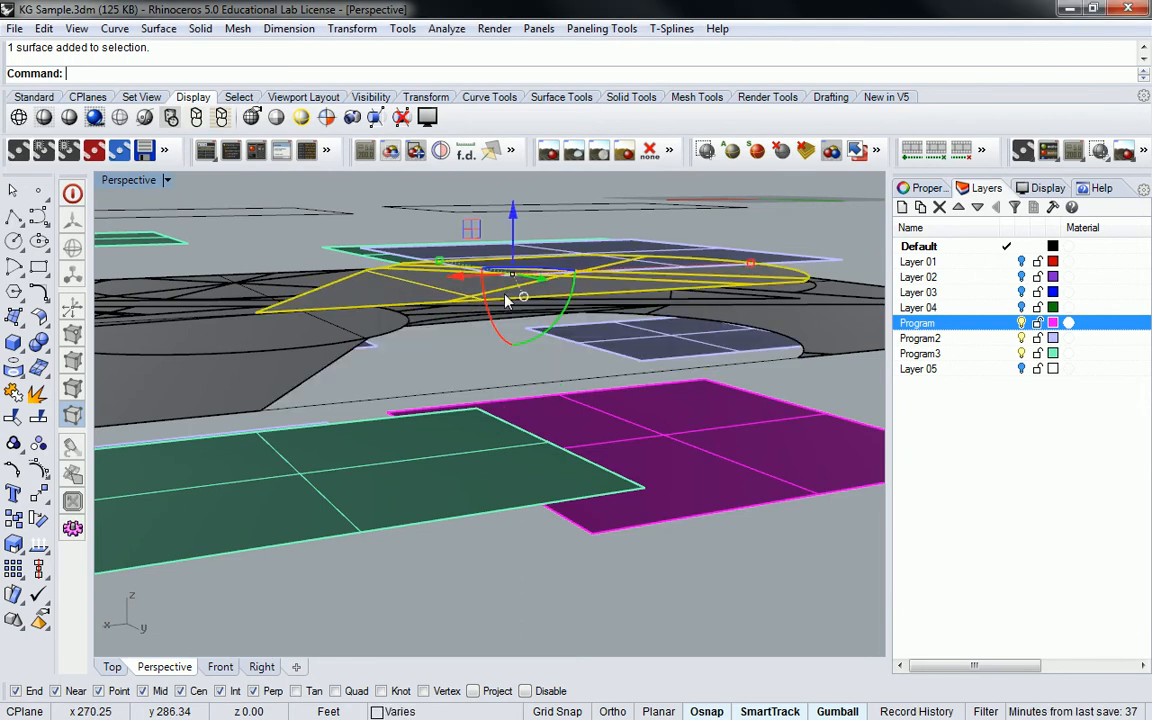
left_click(511, 212)
key("Return")
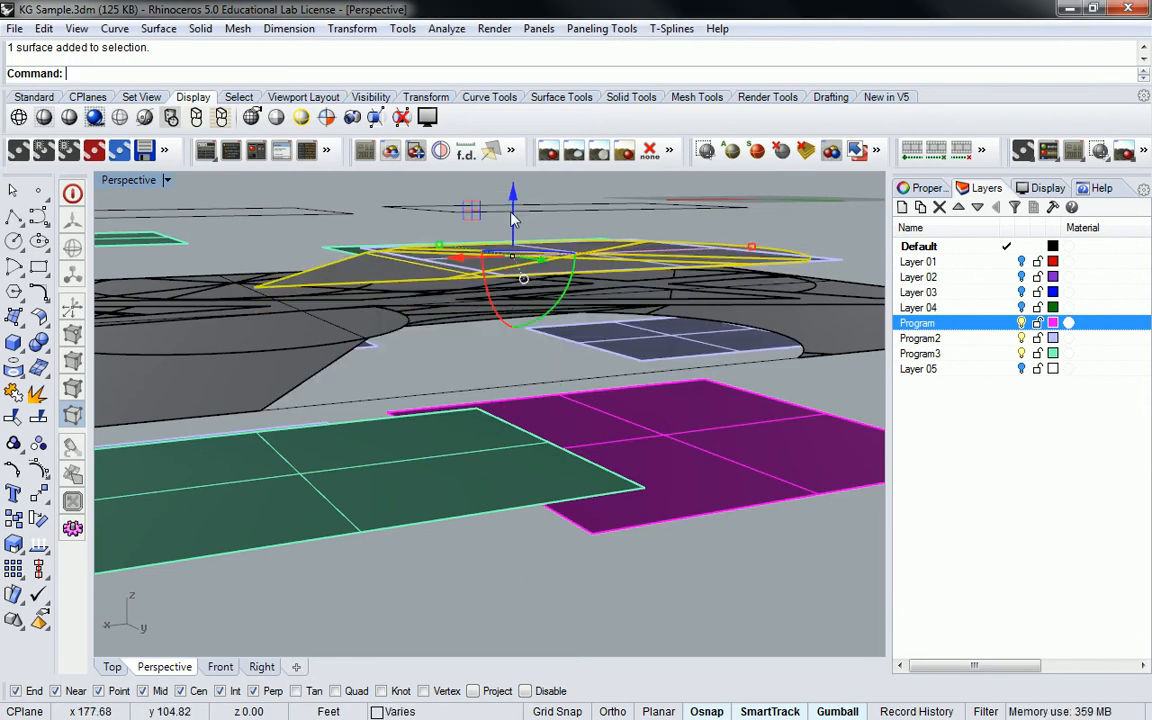
right_click_drag(622, 218, 525, 316)
key("Escape")
Rotate two of the raised triangular pieces in 3D about their shared diagonal edge, folding their outer corner down to the site edge
right_click_drag(428, 484, 504, 412)
scroll(504, 413, "up", 5)
left_click(560, 456)
right_click_drag(680, 500, 655, 477)
right_click_drag(622, 432, 540, 400)
left_click(318, 375)
left_click(391, 402)
right_click_drag(391, 402, 456, 427)
type("Rotate")
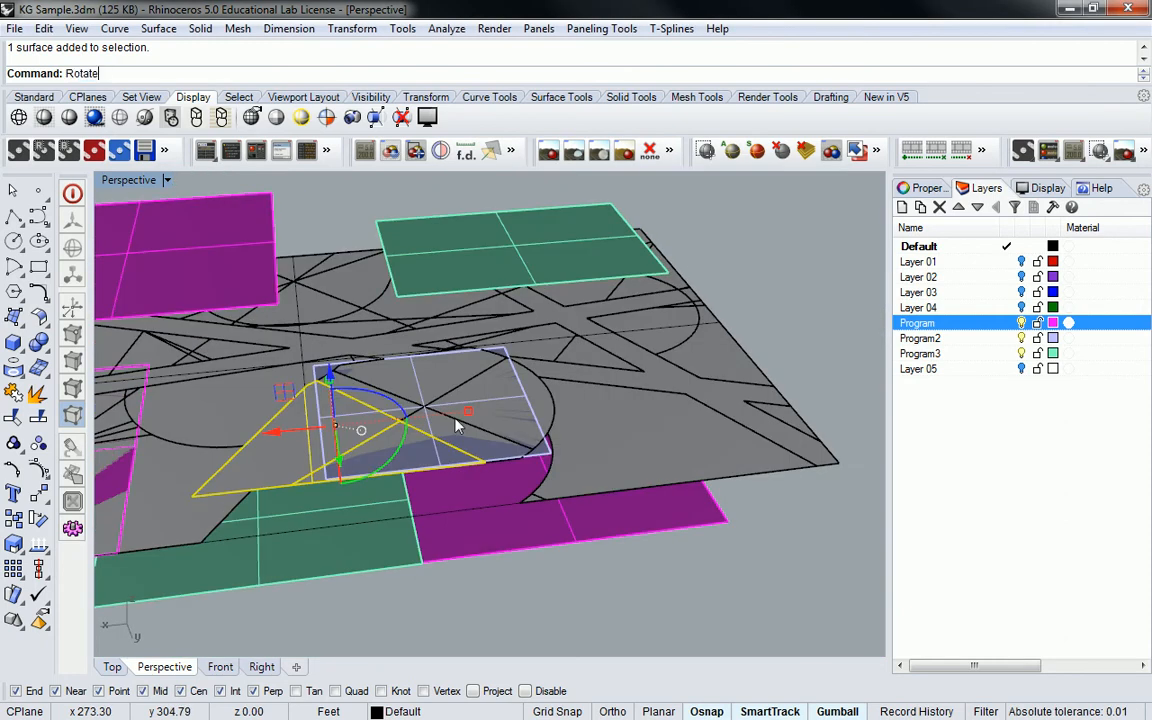
type("3D")
key("Return")
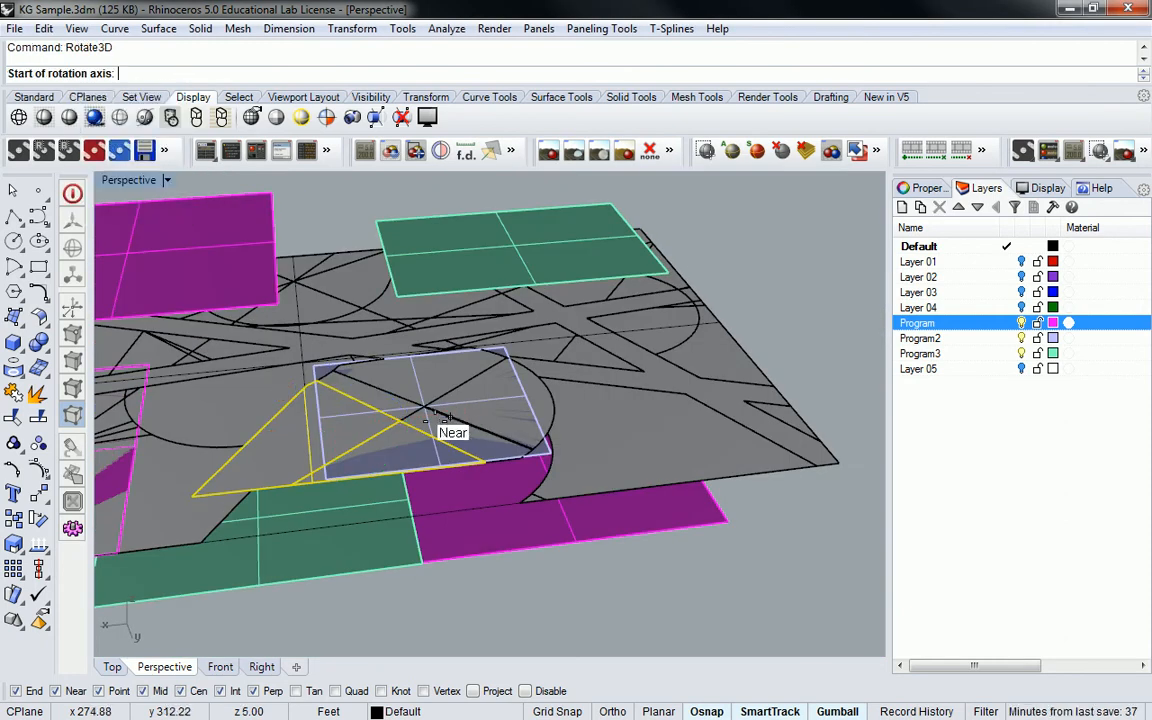
left_click(316, 381)
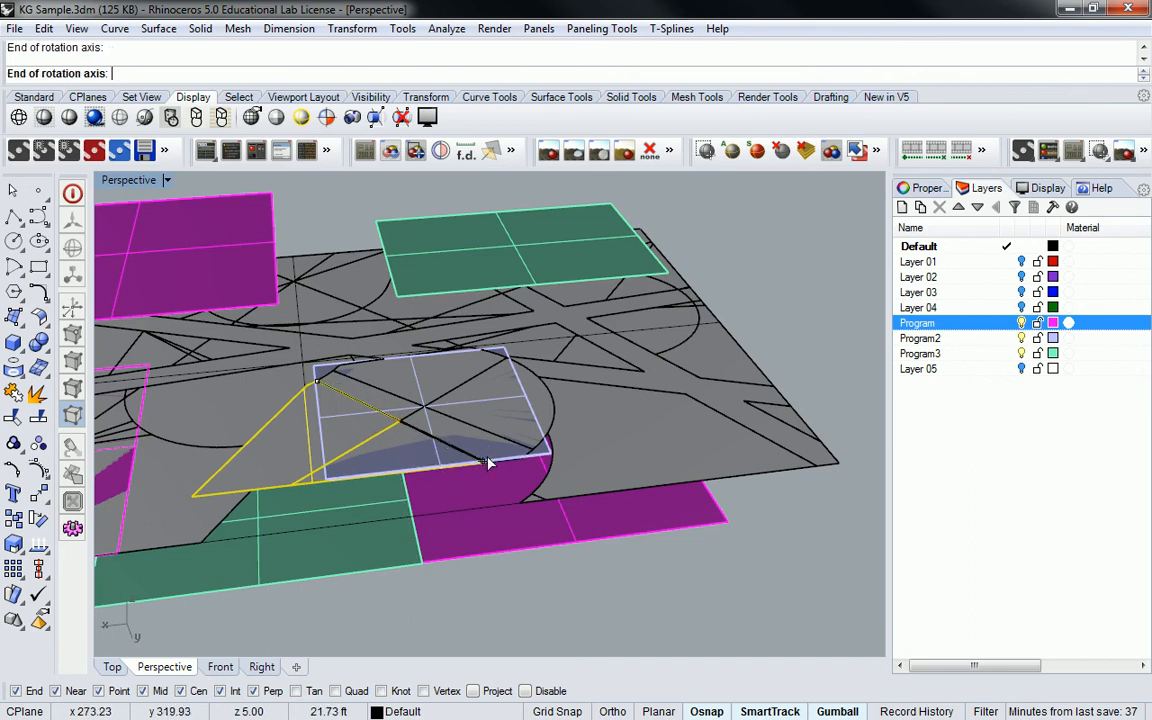
left_click(483, 462)
left_click(195, 493)
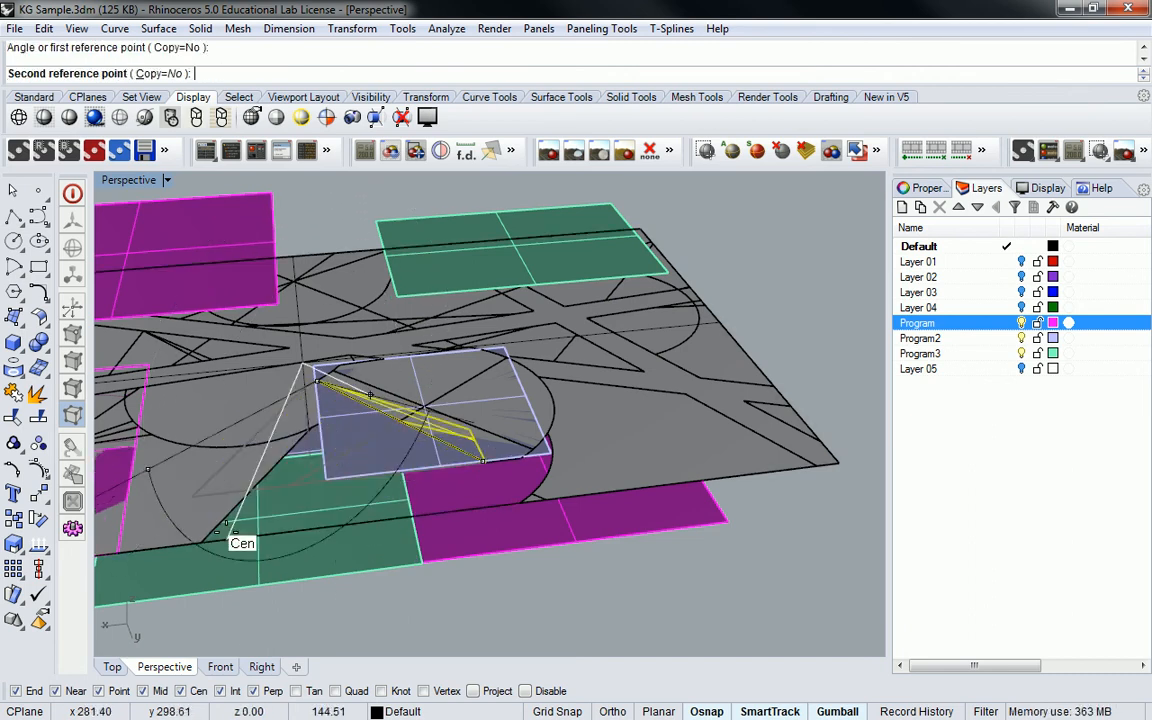
left_click(214, 542)
Delete the Program2 floor plane at the raised and folded site pieces
right_click_drag(252, 489, 435, 497)
left_click(390, 383)
key("Delete")
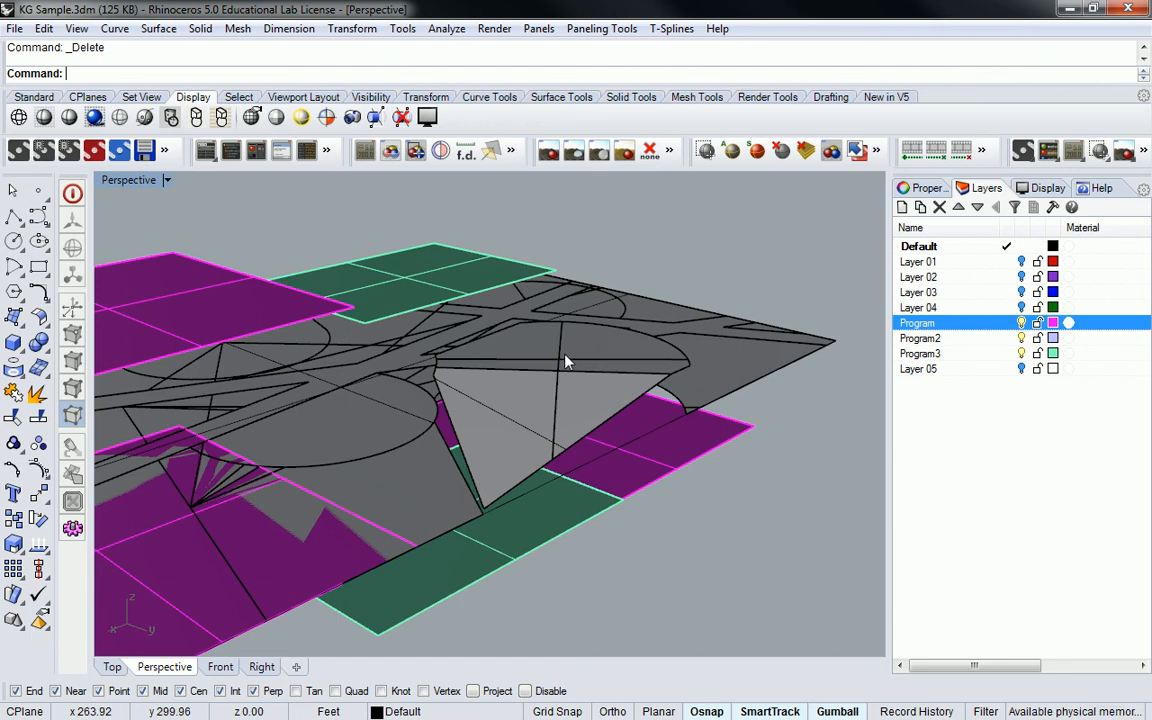
Undo the plane deletion, the 3D rotation and the raising of the site pieces
key("ctrl+z")
key("ctrl+z")
key("ctrl+z")
key("ctrl+z")
key("ctrl+z")
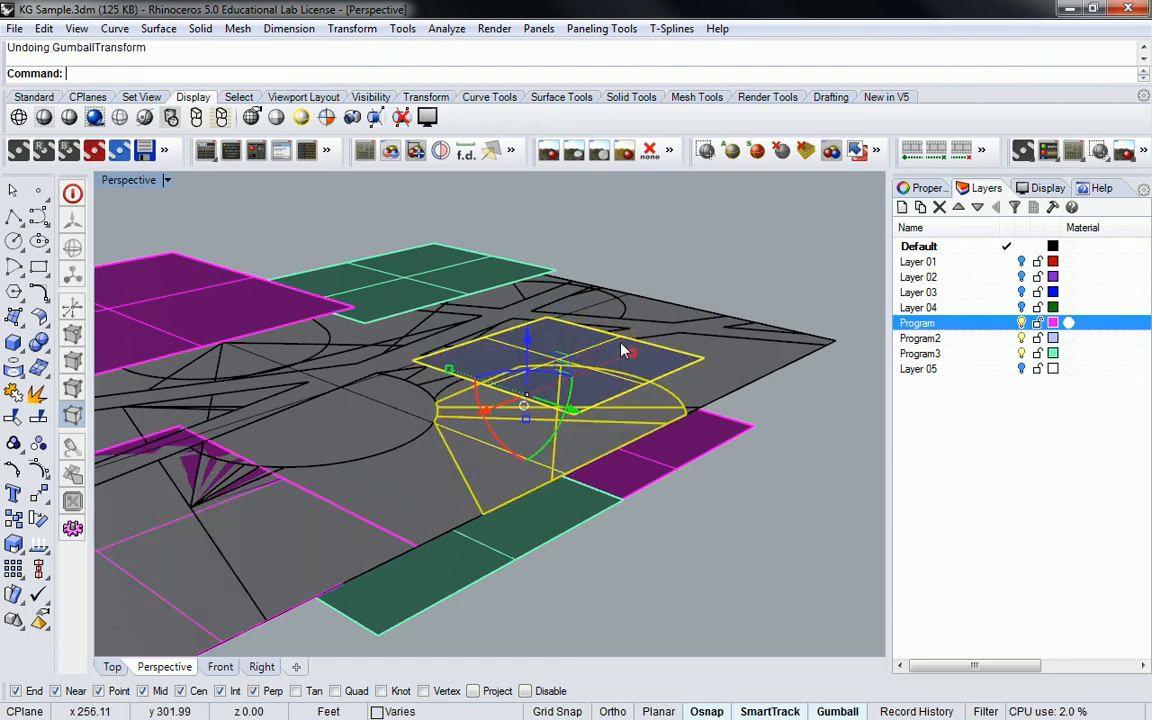
Show Layer 05 and move the branching path piece of the split site surface onto it
right_click_drag(694, 329, 507, 385)
left_click(638, 426)
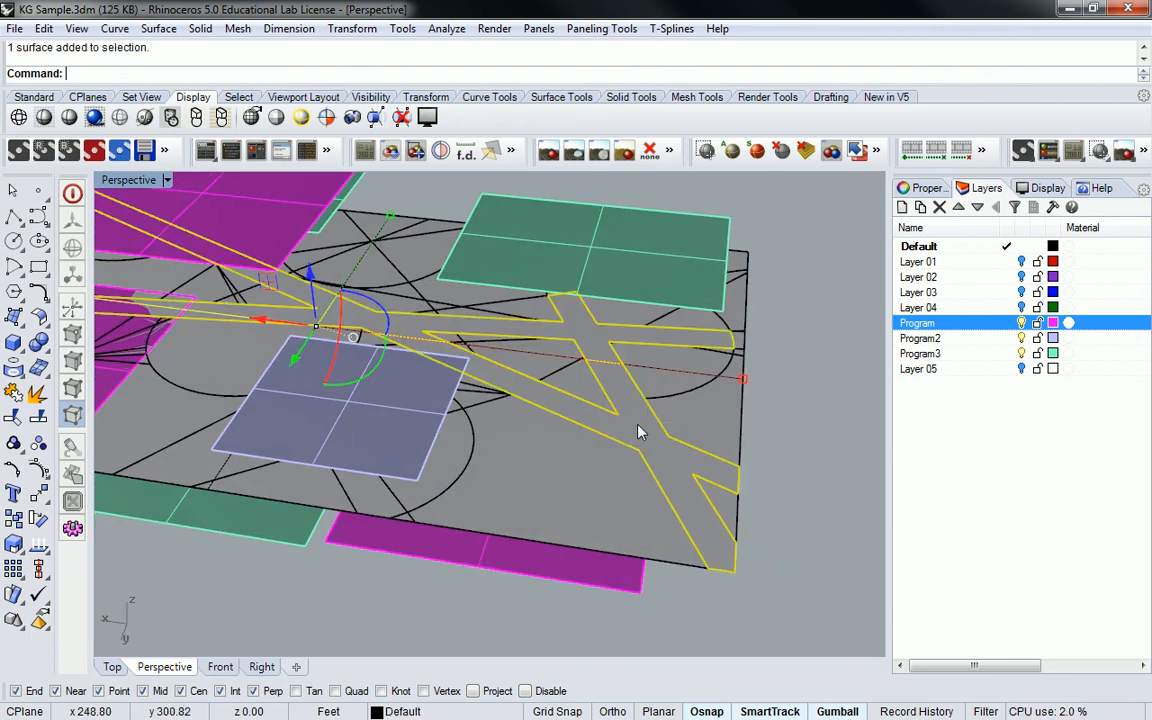
scroll(630, 428, "down", 4)
mouse_move(656, 421)
right_mouse_down()
mouse_move(639, 408)
mouse_move(664, 400)
right_mouse_up()
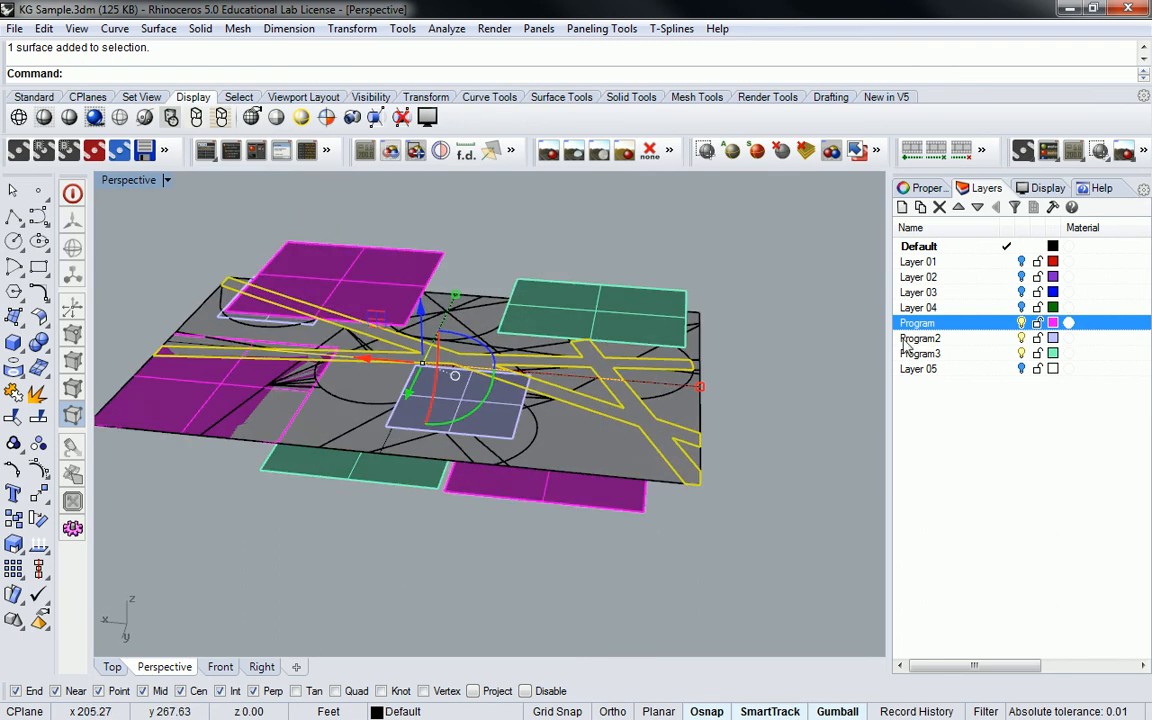
left_click(1020, 370)
right_click(1020, 370)
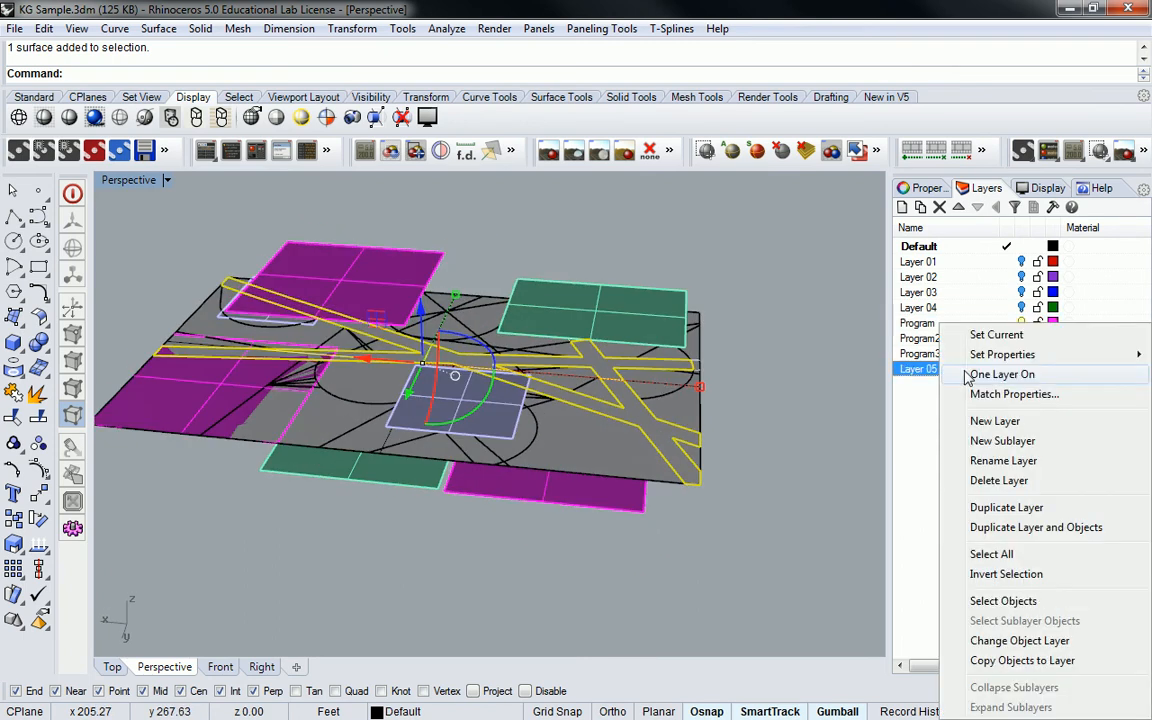
left_click(1000, 602)
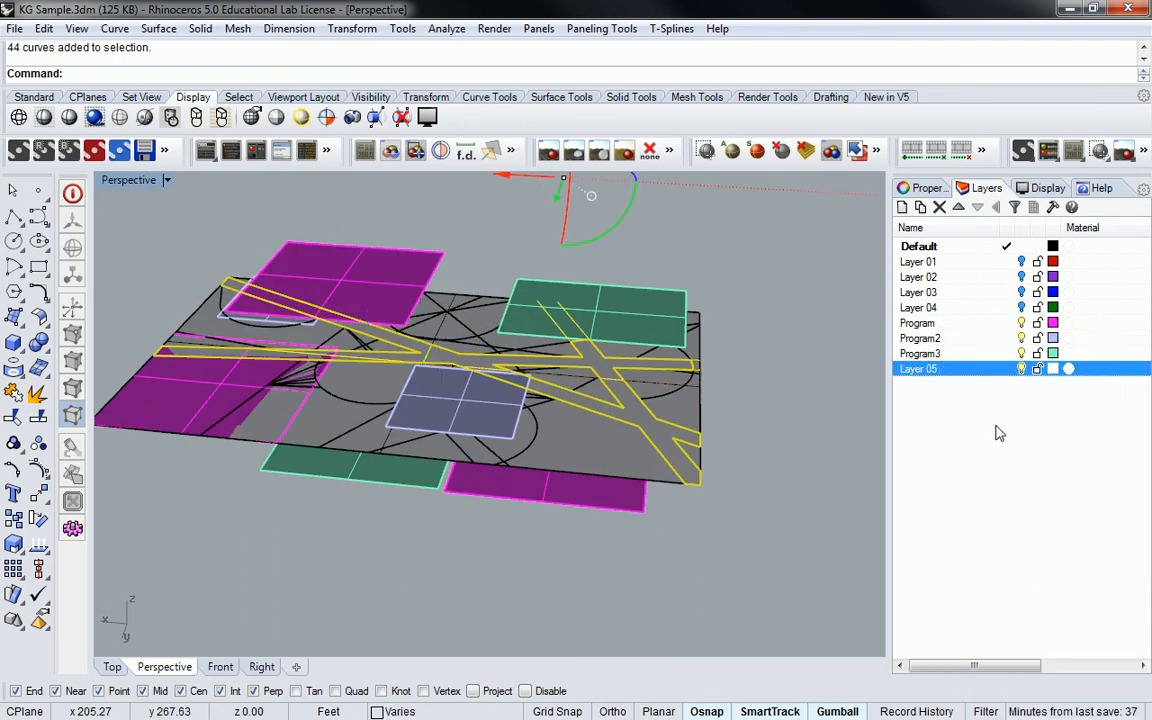
left_click(807, 450)
left_click(657, 437)
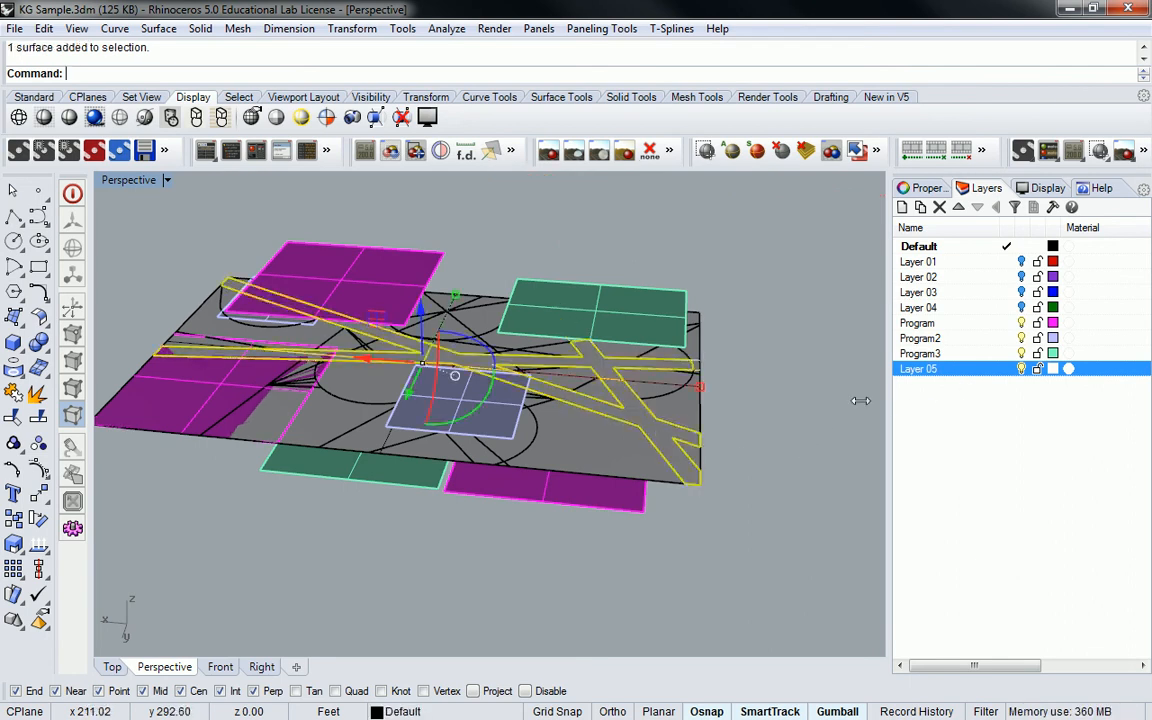
right_click(941, 370)
left_click(1017, 641)
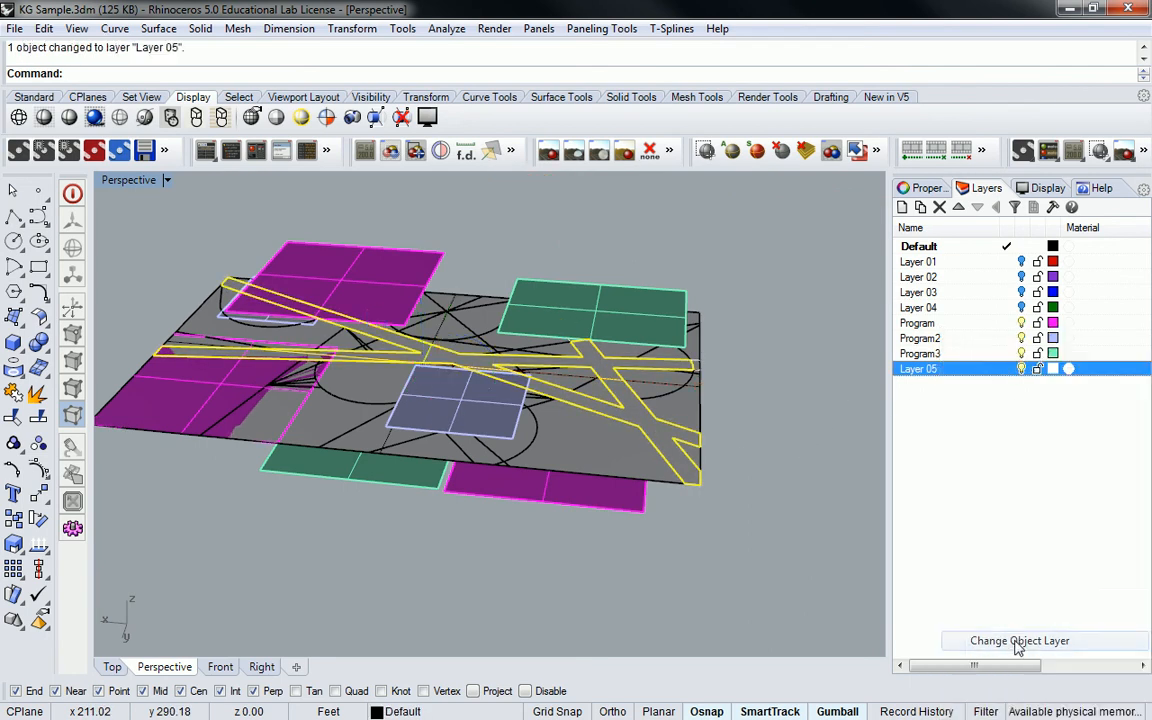
Extrude the branching path surface about 27 ft to both sides with ExtrudeSrf, setting Solid to No and BothSides to Yes
left_click(647, 430)
right_click_drag(650, 425, 662, 410)
type("Extrud")
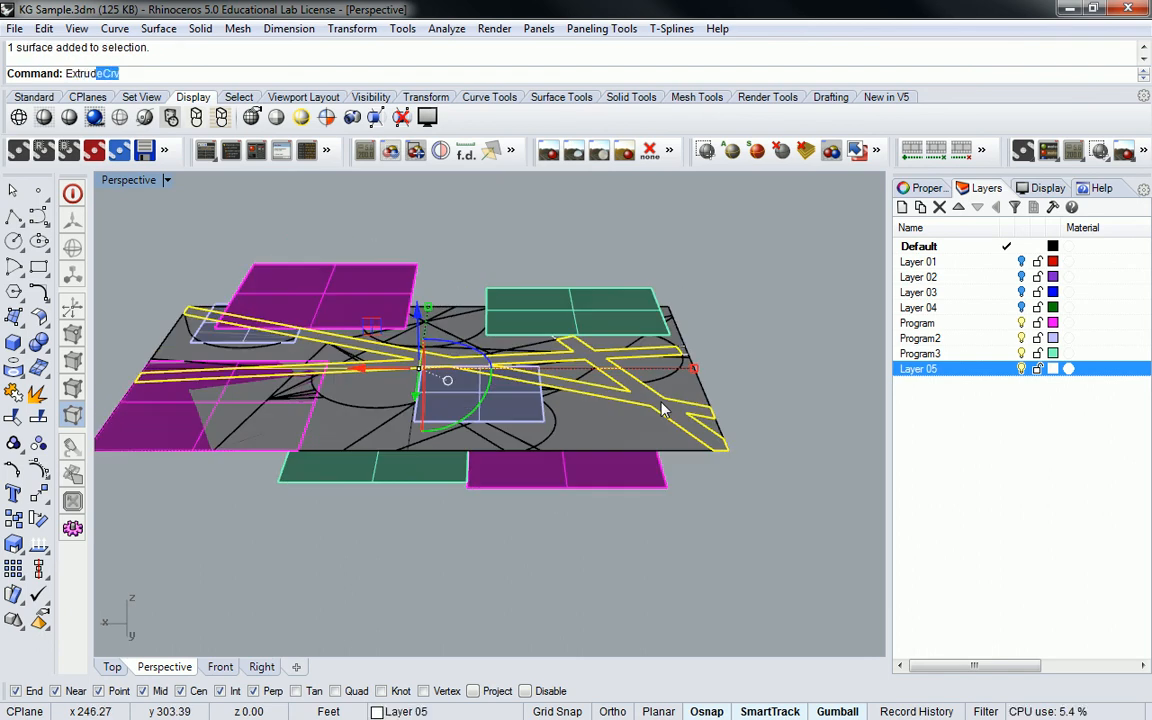
type("e")
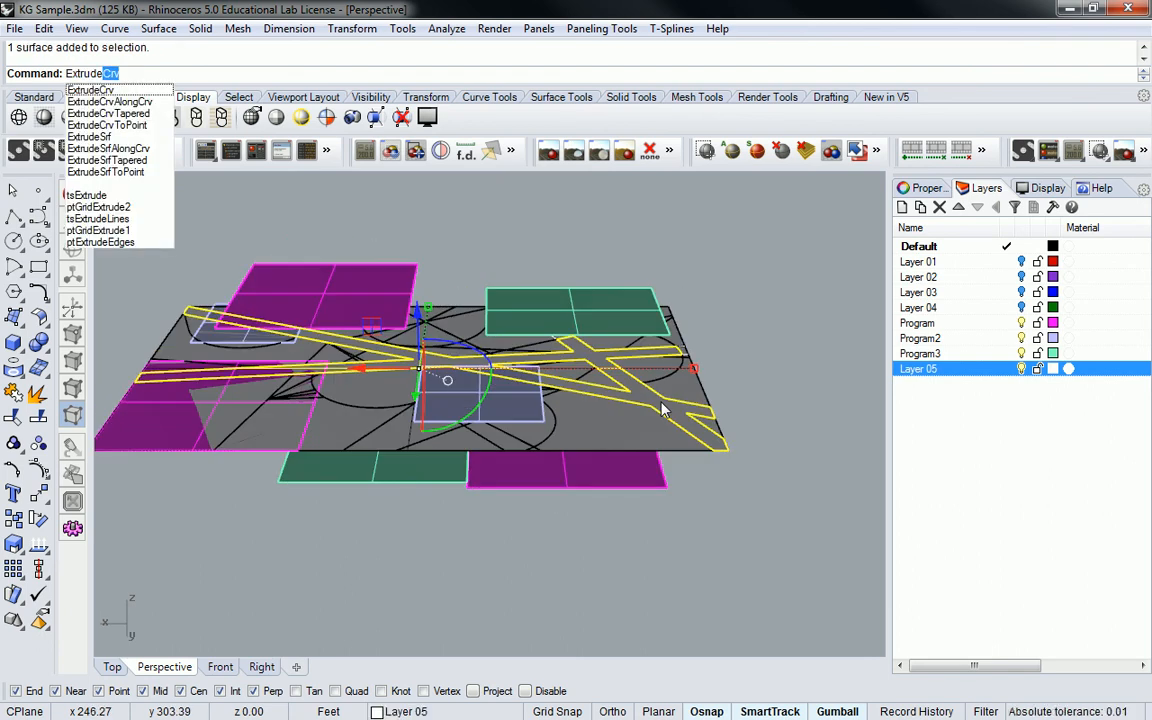
type("Srf")
key("Return")
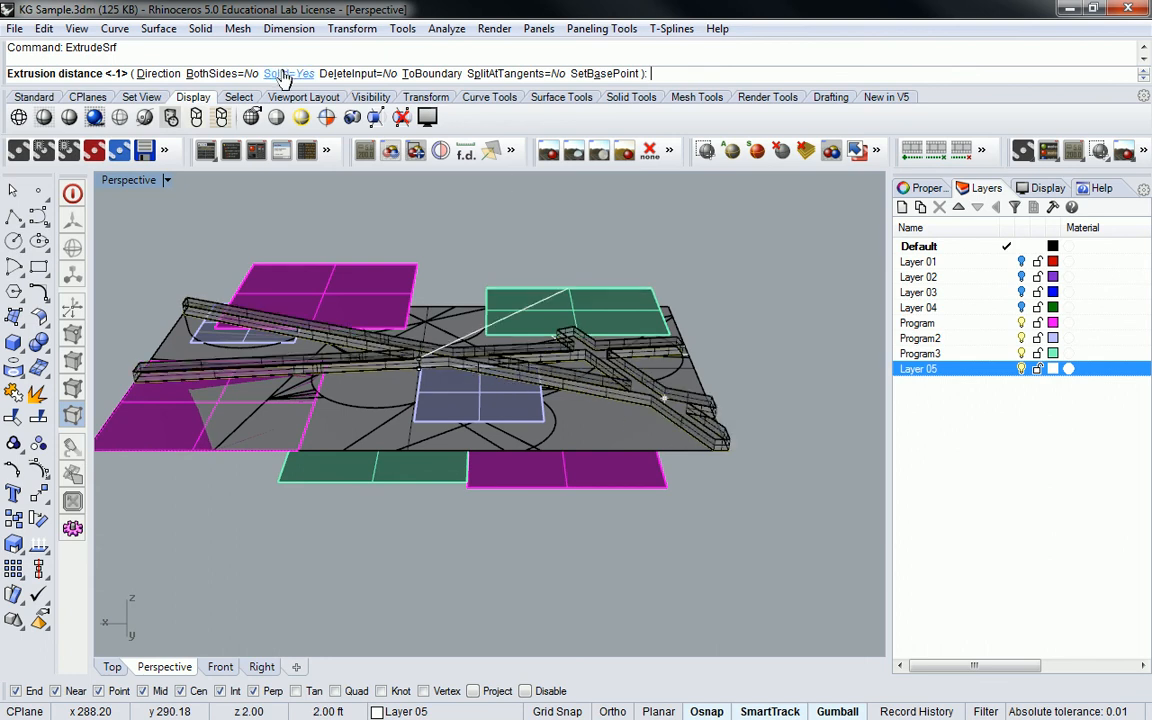
left_click(287, 74)
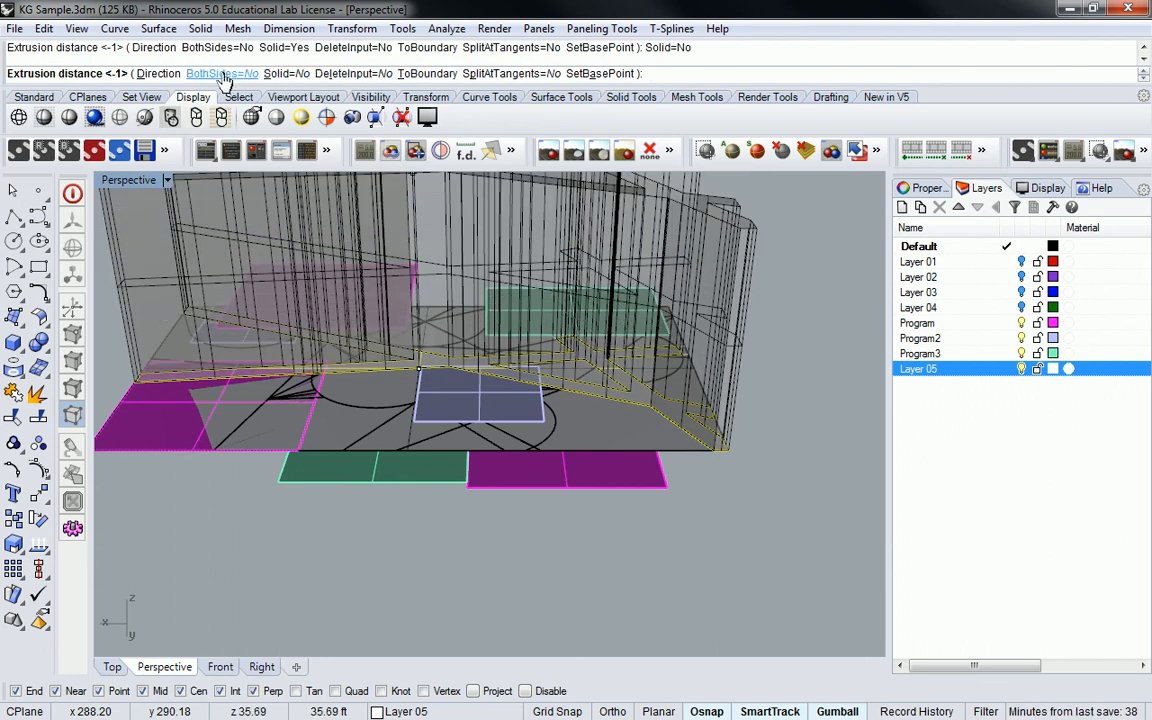
left_click(222, 74)
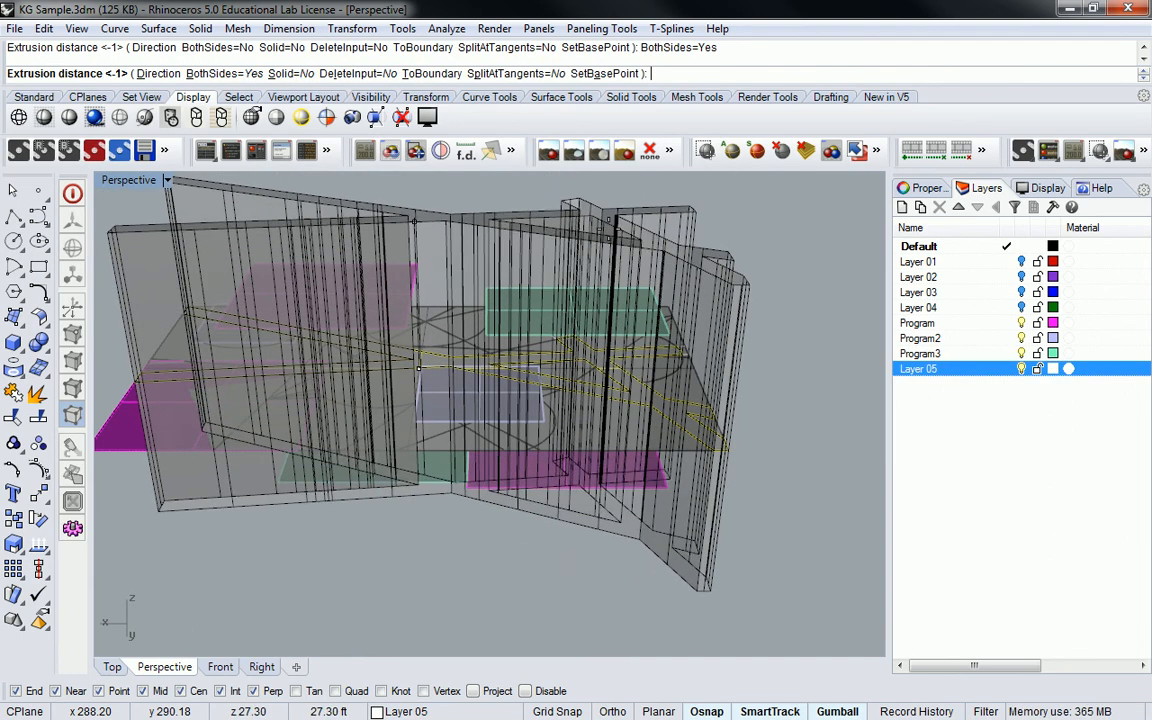
left_click(602, 233)
key("Escape")
Move the two extruded wall polysurfaces onto Layer 05
right_click_drag(450, 378, 350, 345)
left_click(388, 296)
right_click_drag(388, 296, 425, 302)
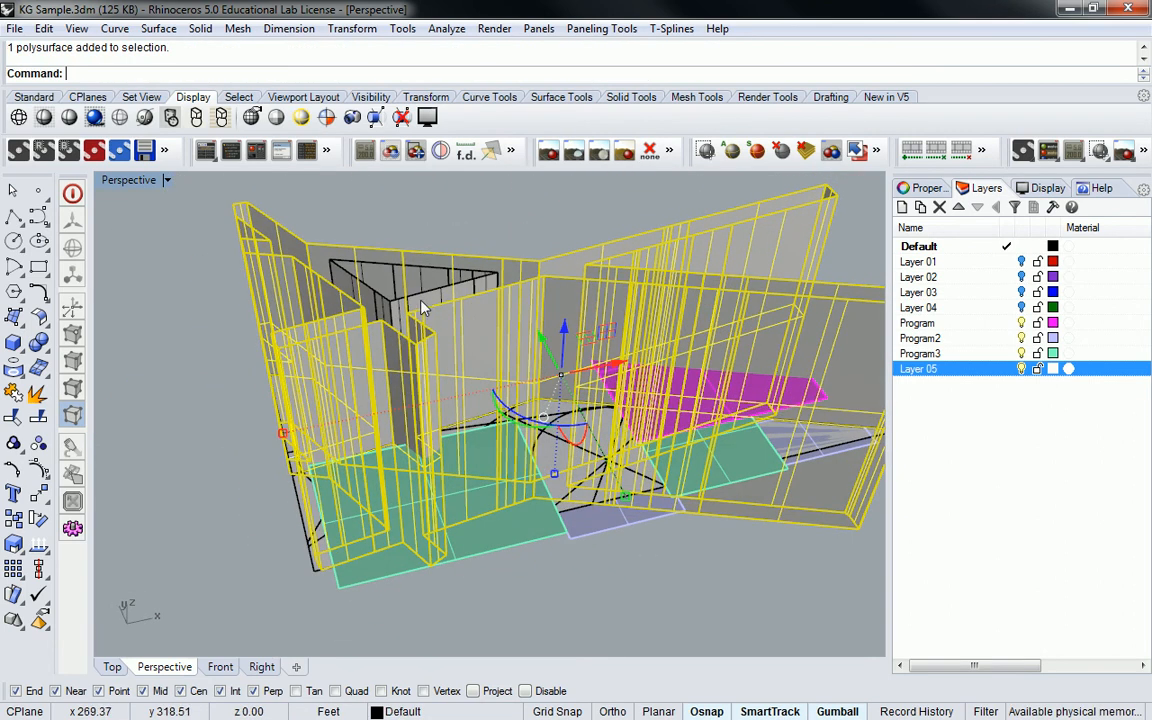
right_click_drag(942, 338, 914, 318)
left_click(905, 372)
right_click(940, 369)
left_click(1015, 643)
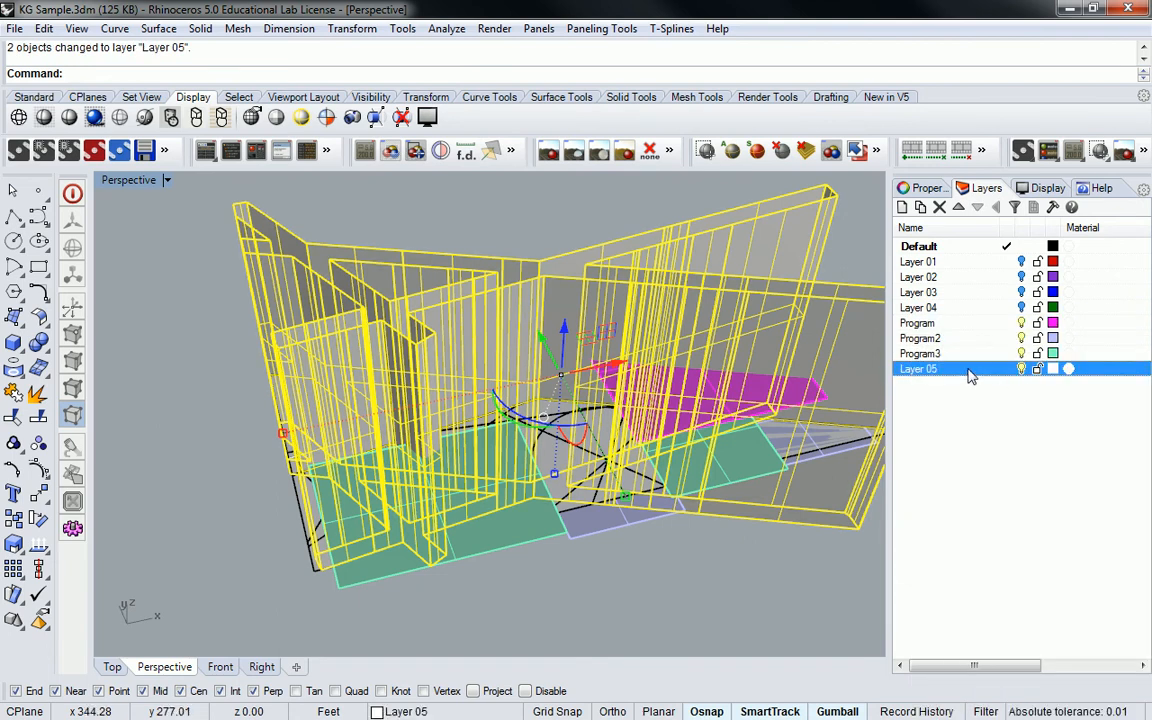
Examine the extruded walls from several sides against the site surface and the program planes
key("Escape")
right_click_drag(676, 275, 643, 424)
scroll(555, 366, "down", 5)
right_click_drag(555, 366, 338, 260)
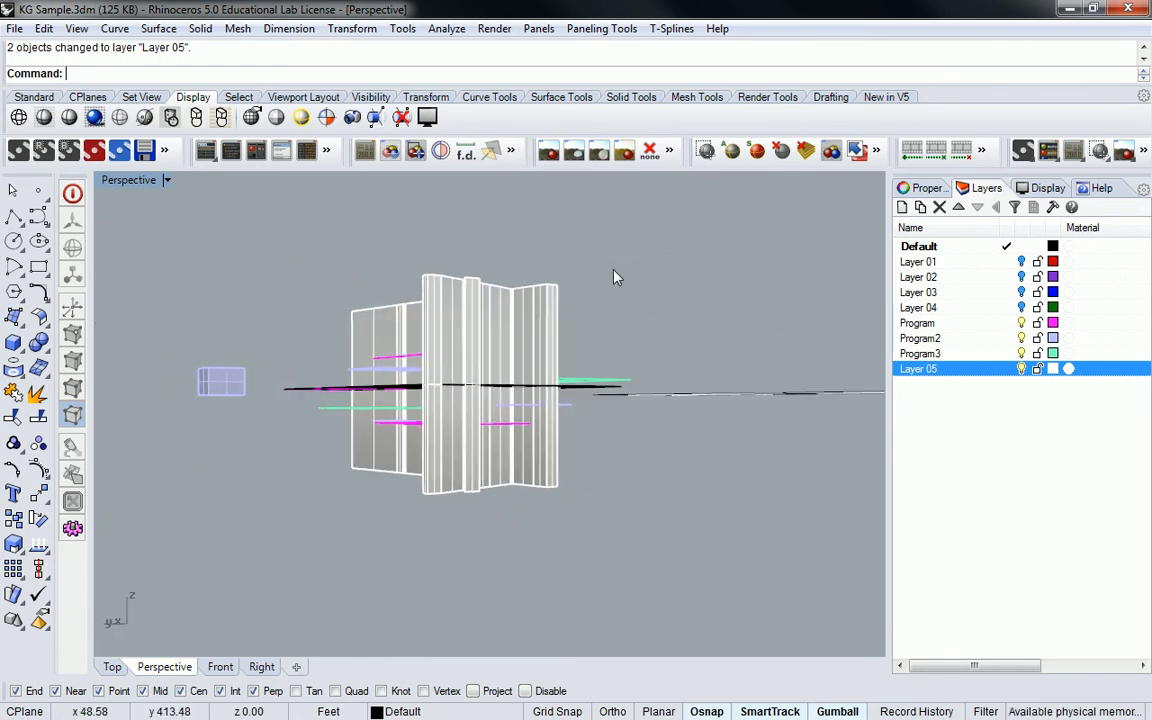
left_click_drag(370, 312, 366, 318)
right_click_drag(324, 329, 657, 380)
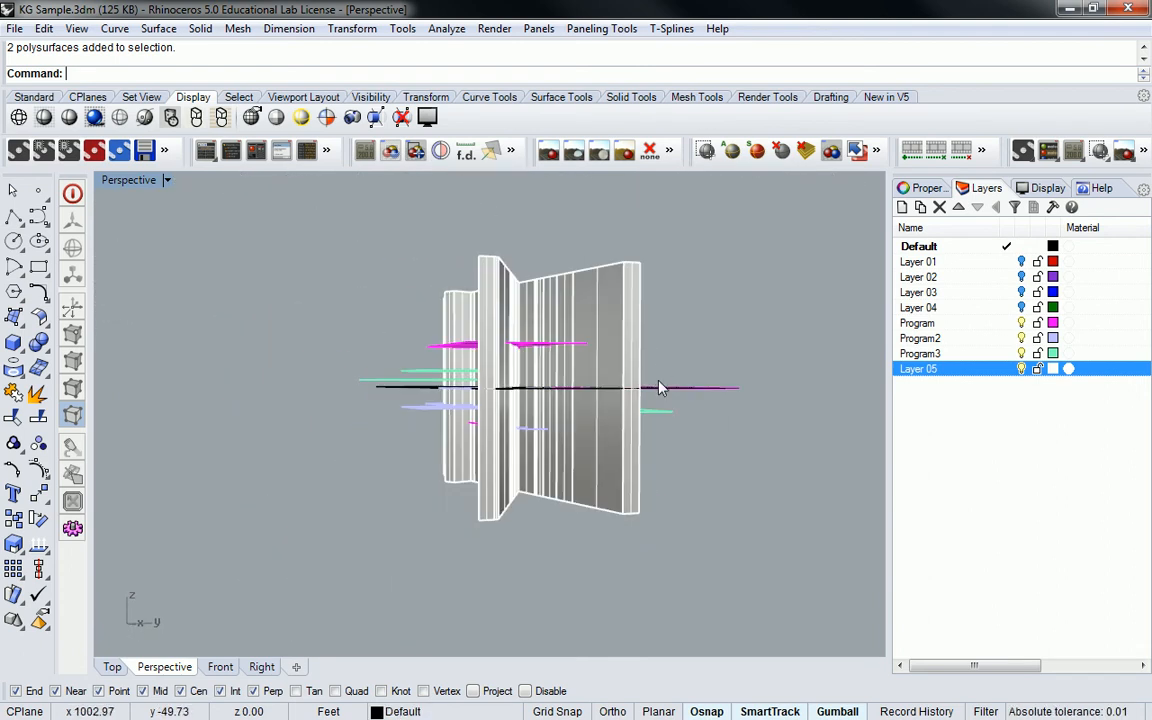
right_click_drag(685, 265, 490, 289)
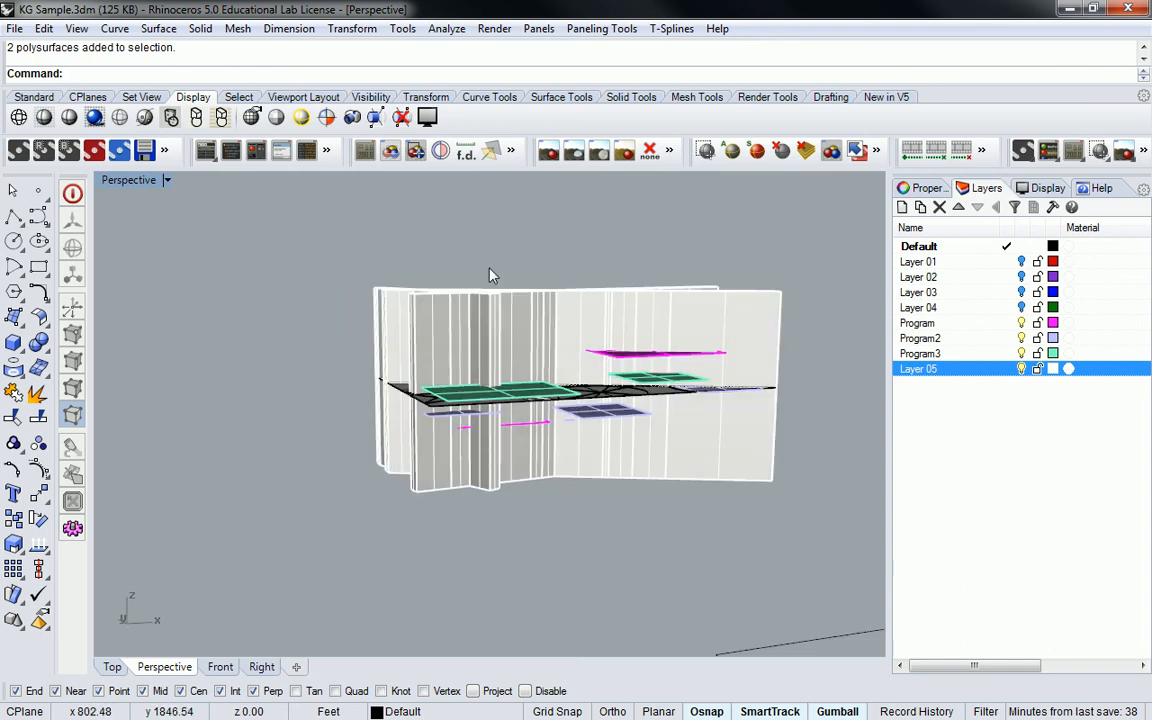
Set the viewport display mode to Ghosted and inspect how the extruded walls divide the site and program planes
left_click(119, 117)
right_click_drag(418, 290, 575, 333)
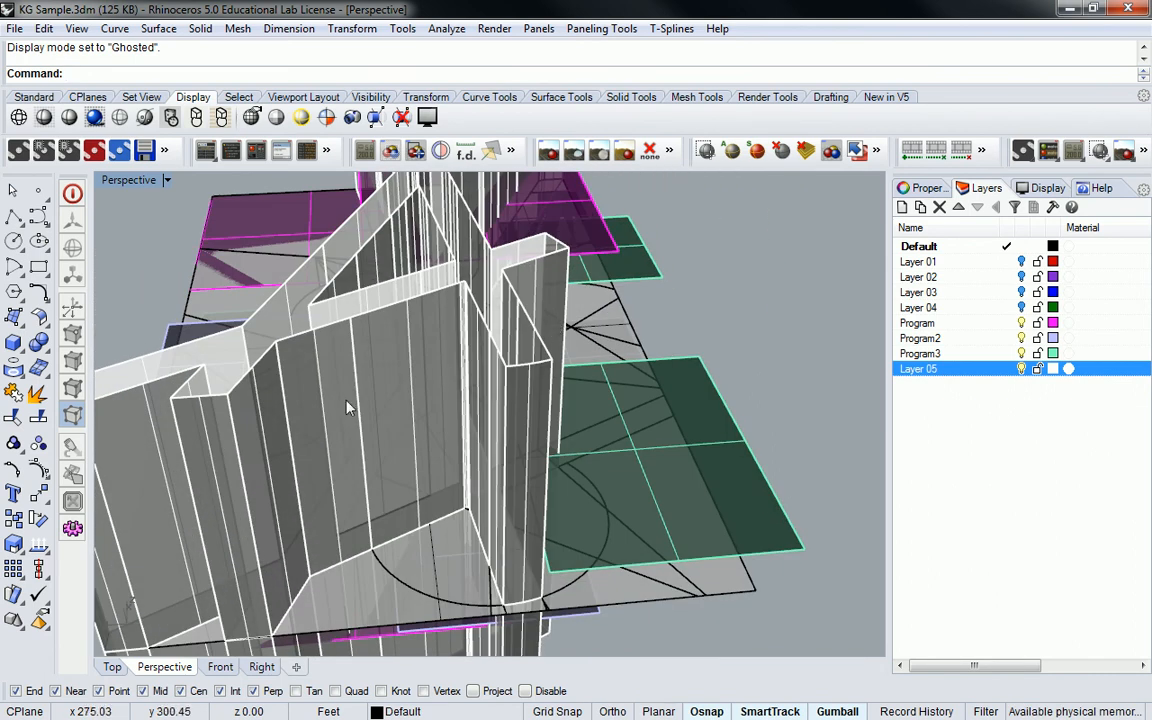
right_click_drag(262, 440, 548, 497)
right_click_drag(598, 530, 569, 498)
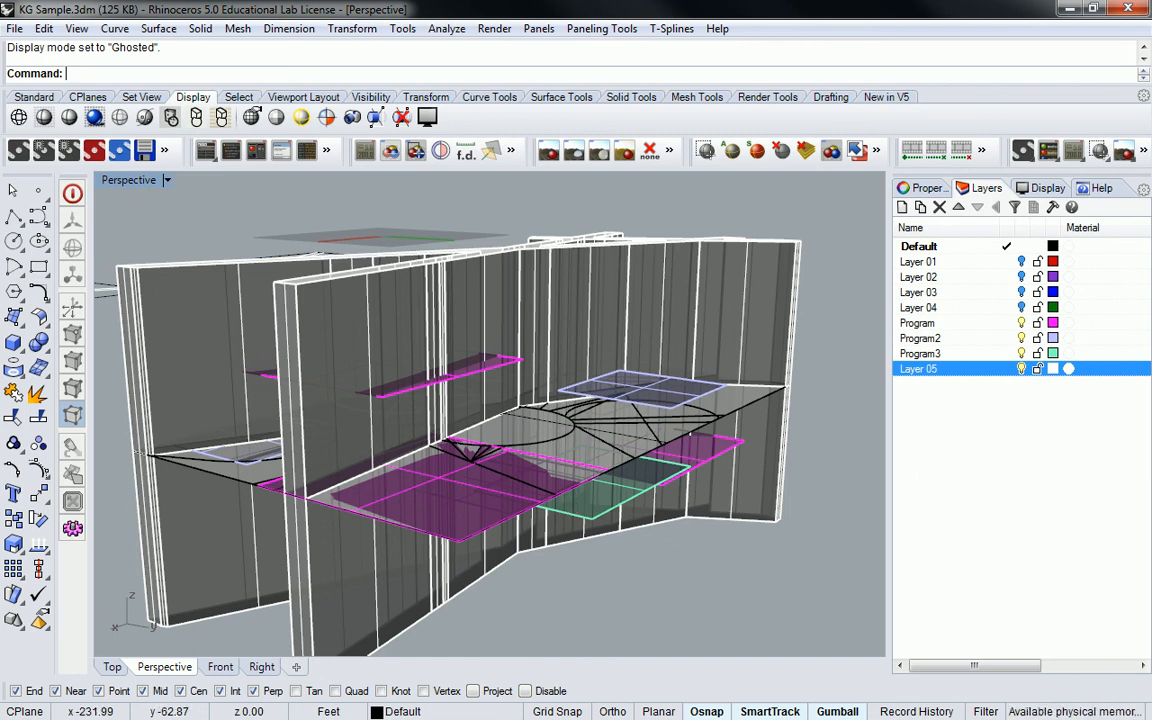
right_click_drag(553, 377, 580, 358)
right_click_drag(524, 323, 569, 350)
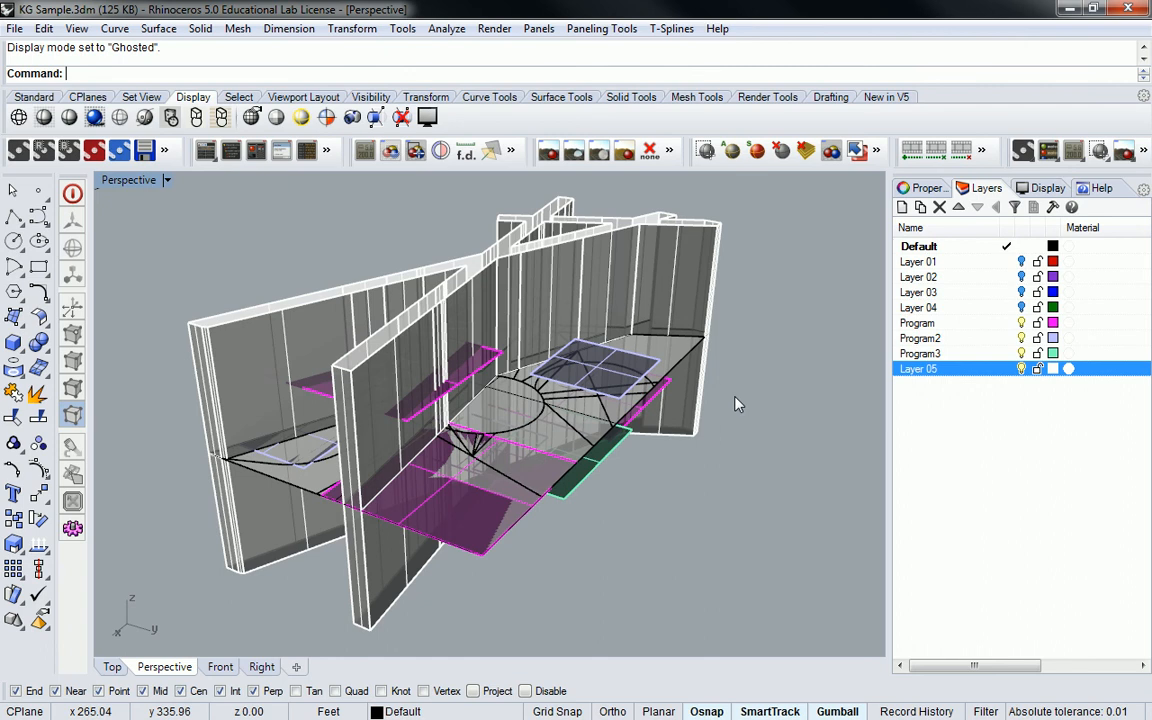